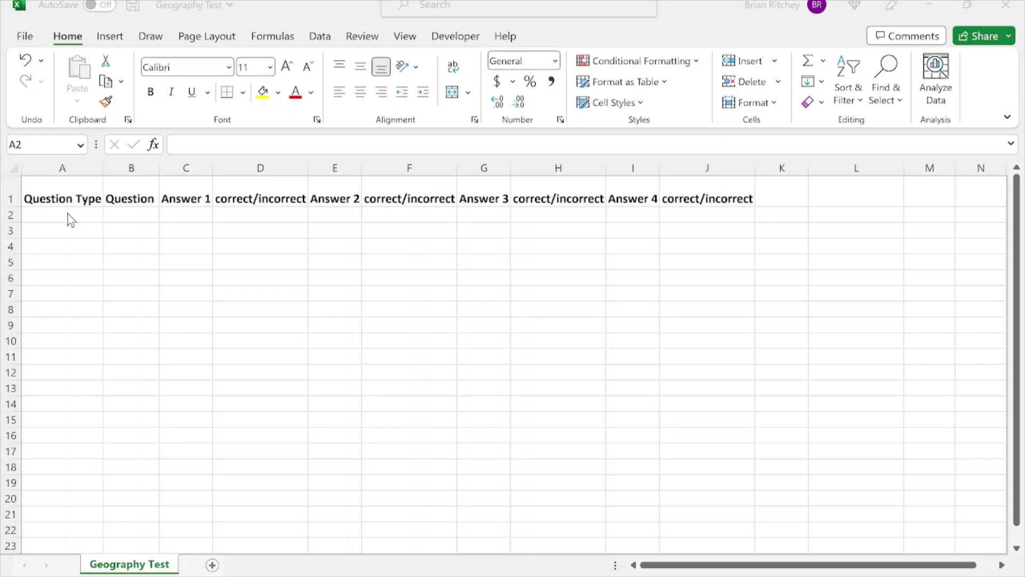
Start row 2 as question type MC with the question "What is the largest country in the world?".
left_click(70, 219)
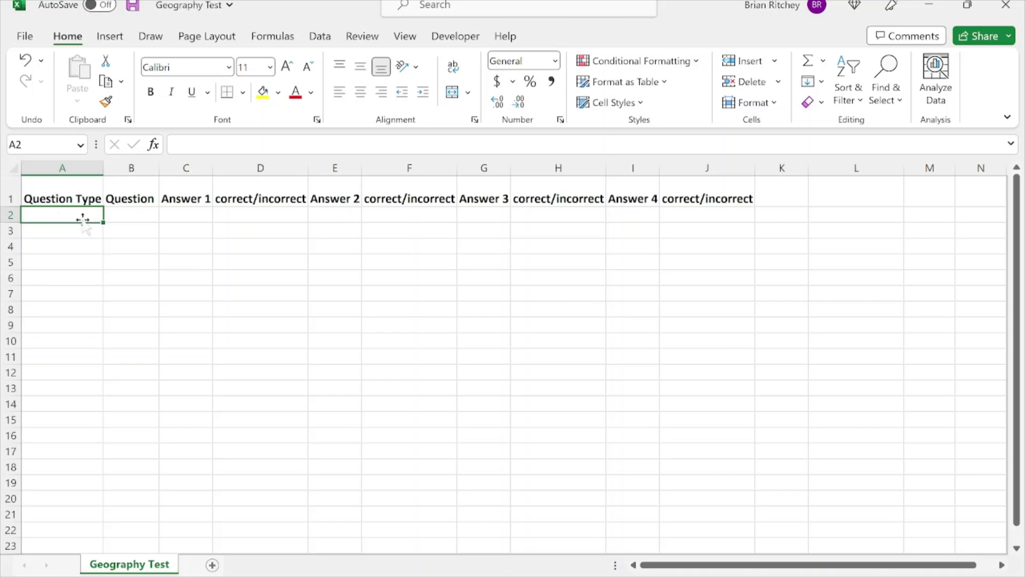
type("MC")
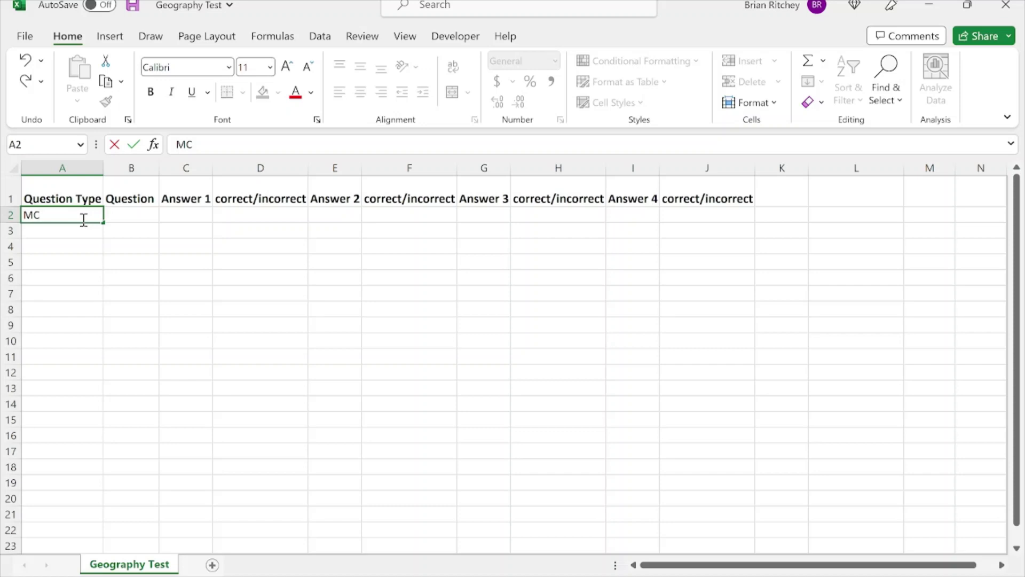
key("Tab")
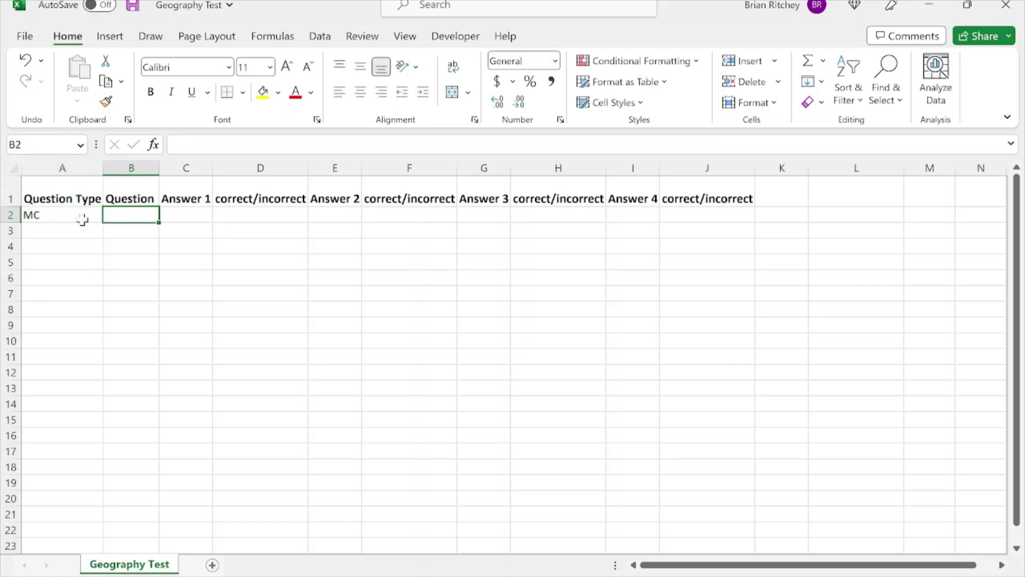
type("Wh")
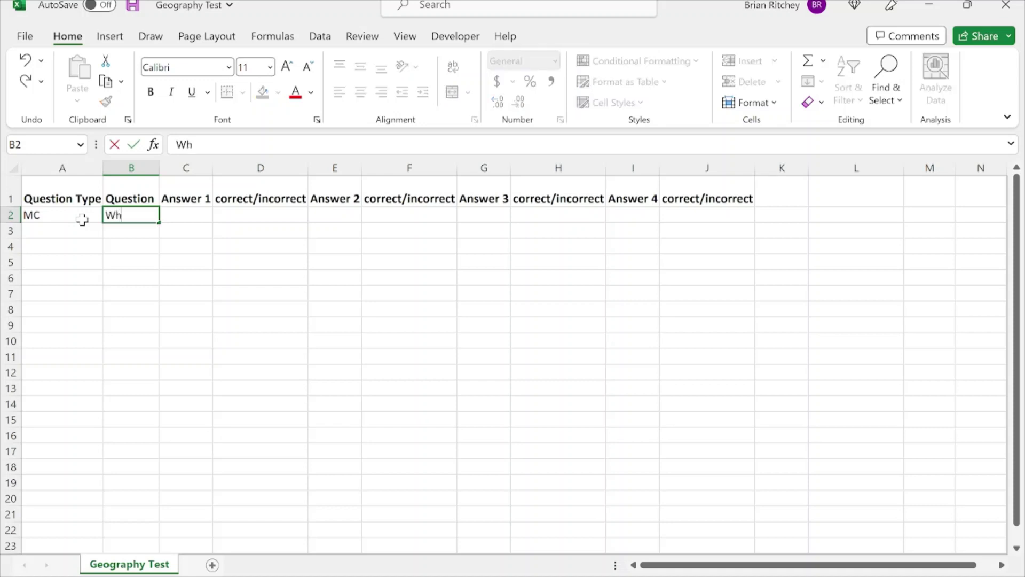
type("at is the largest count")
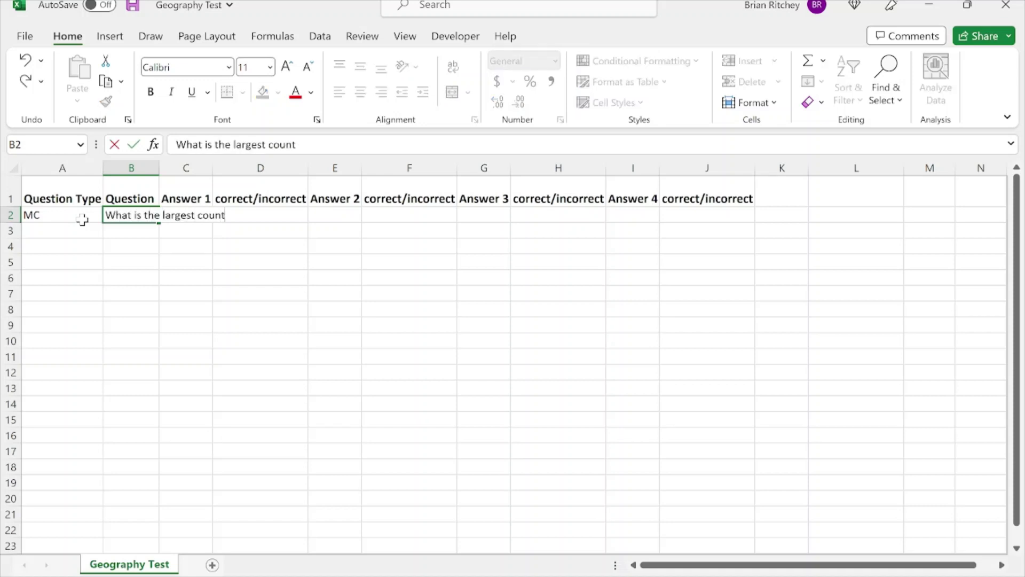
type("ry in the world?")
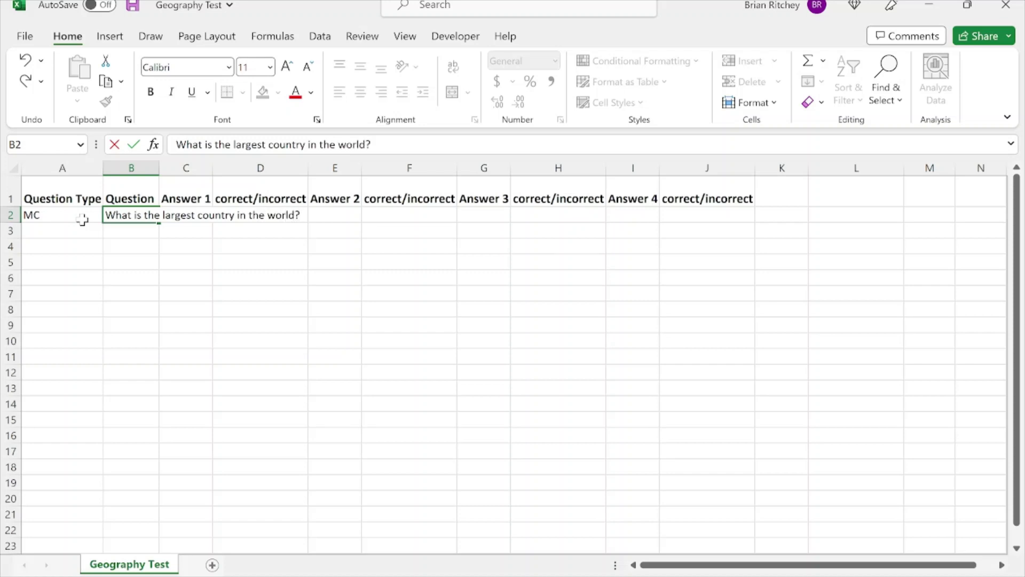
key("Tab")
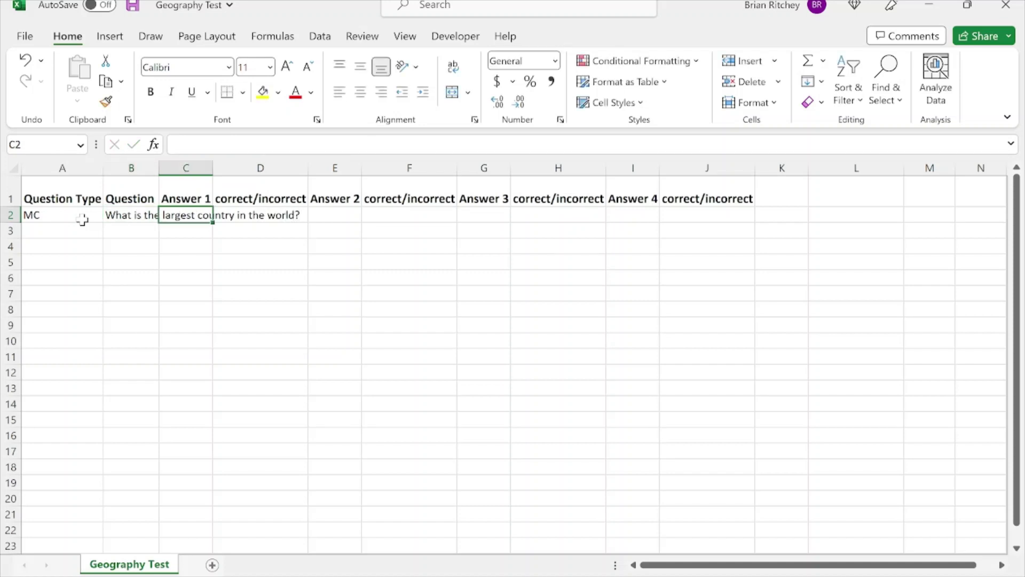
Enter Russia as Answer 1 of the multiple-choice question in row 2 and mark it correct.
type("Russia")
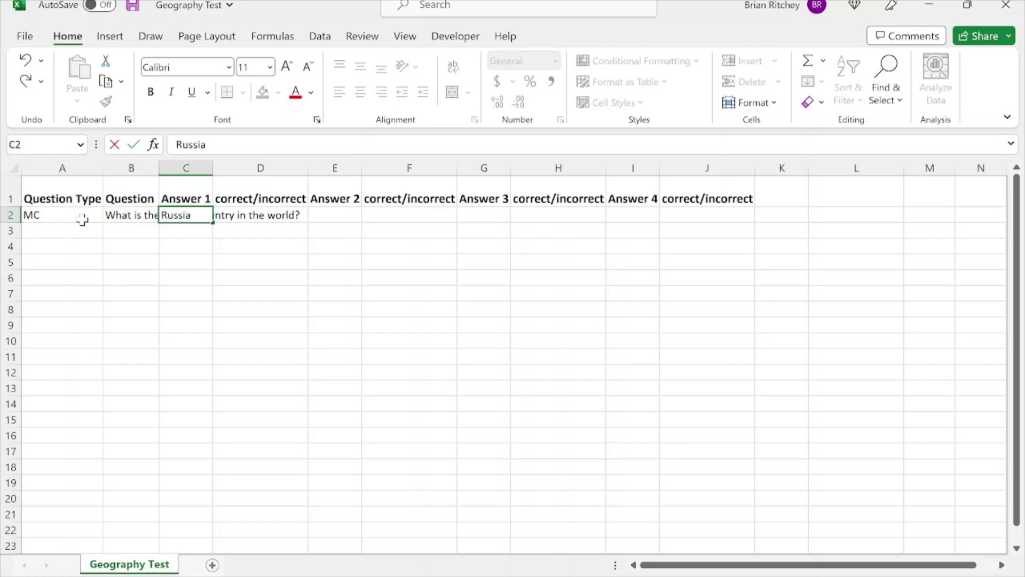
key("Tab")
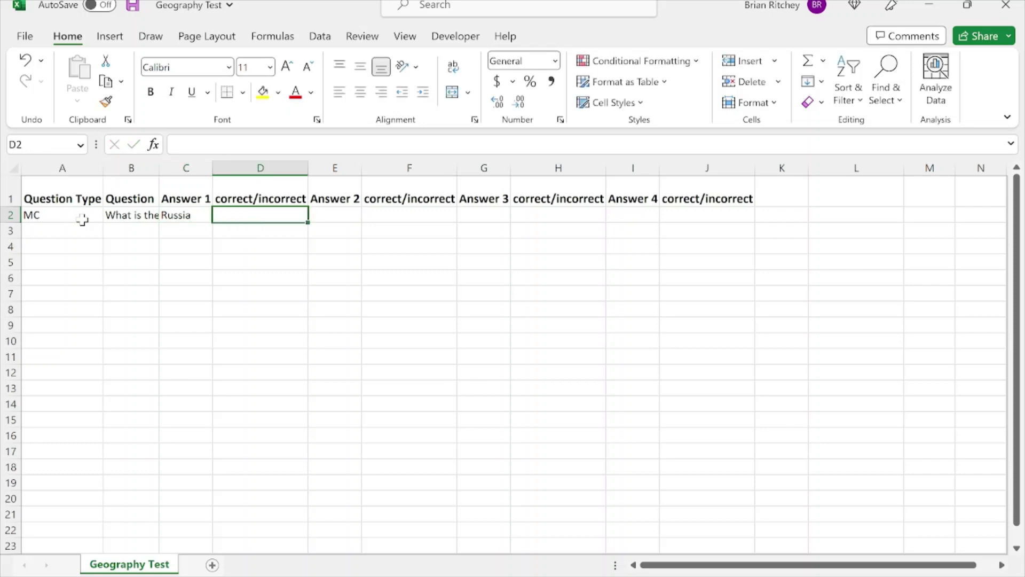
type("correct")
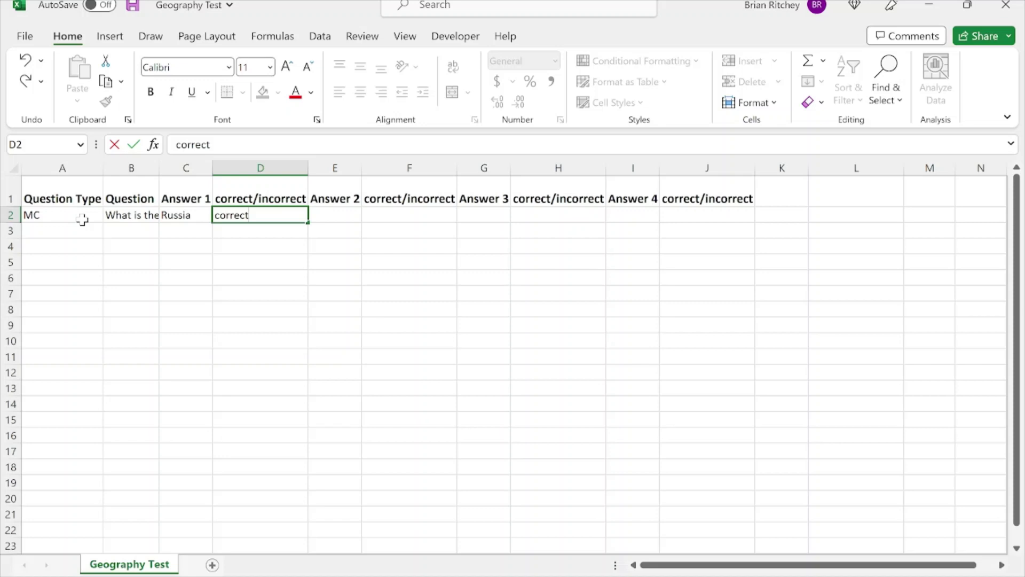
key("Tab")
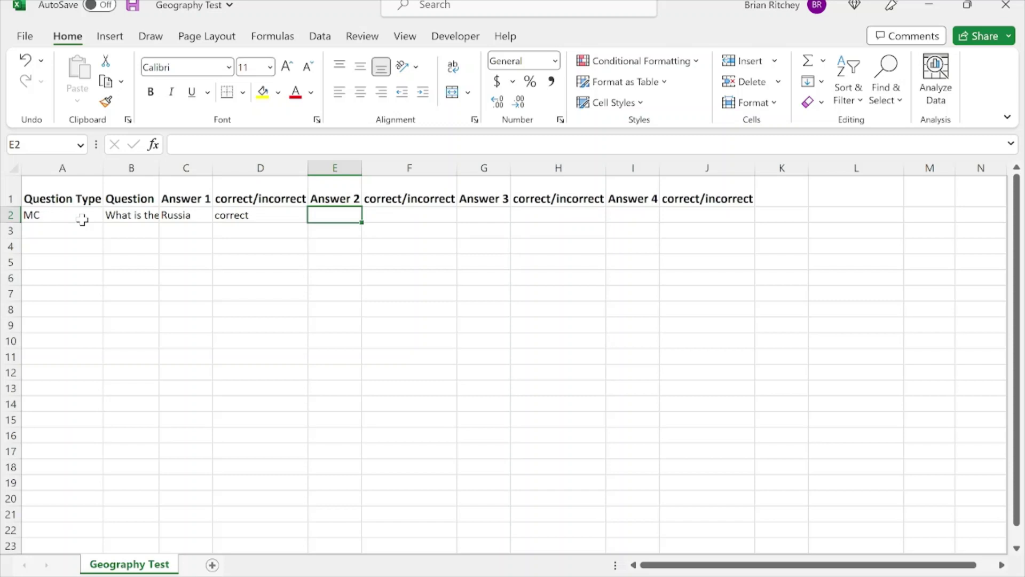
Enter United States as Answer 2 in row 2 and mark it incorrect.
type("United Sa")
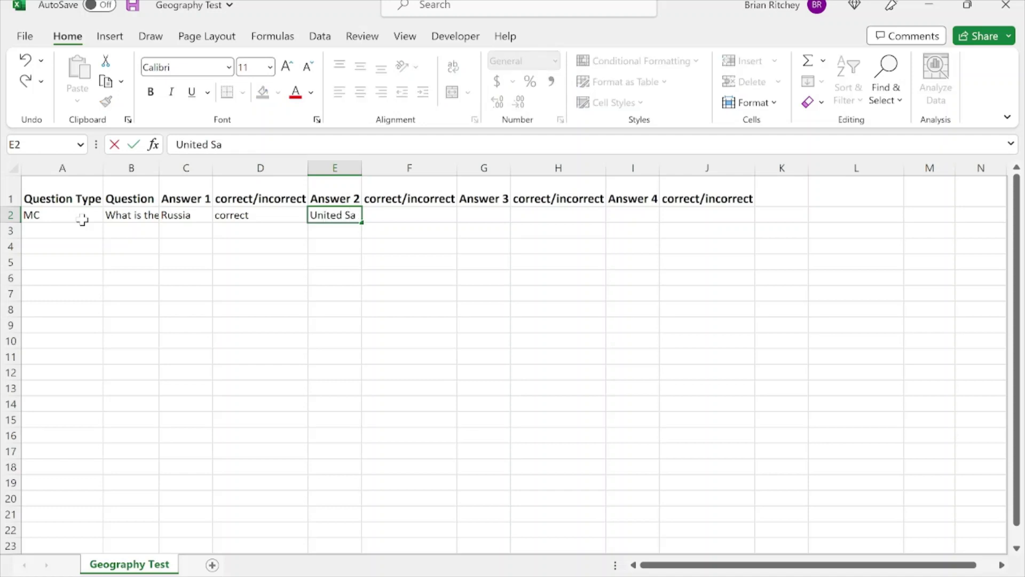
key("BackSpace")
type("tates")
key("Tab")
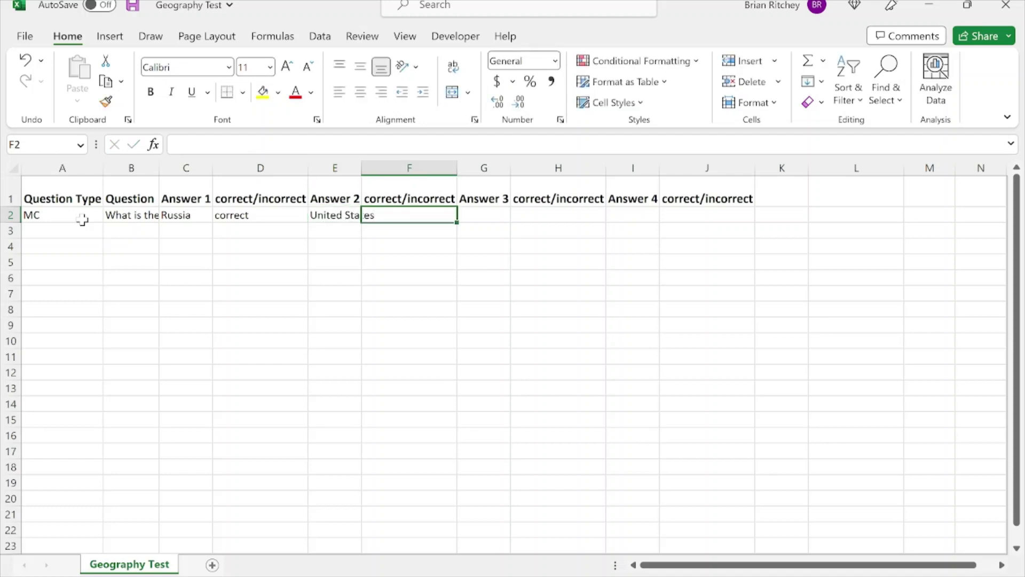
type("incorrect")
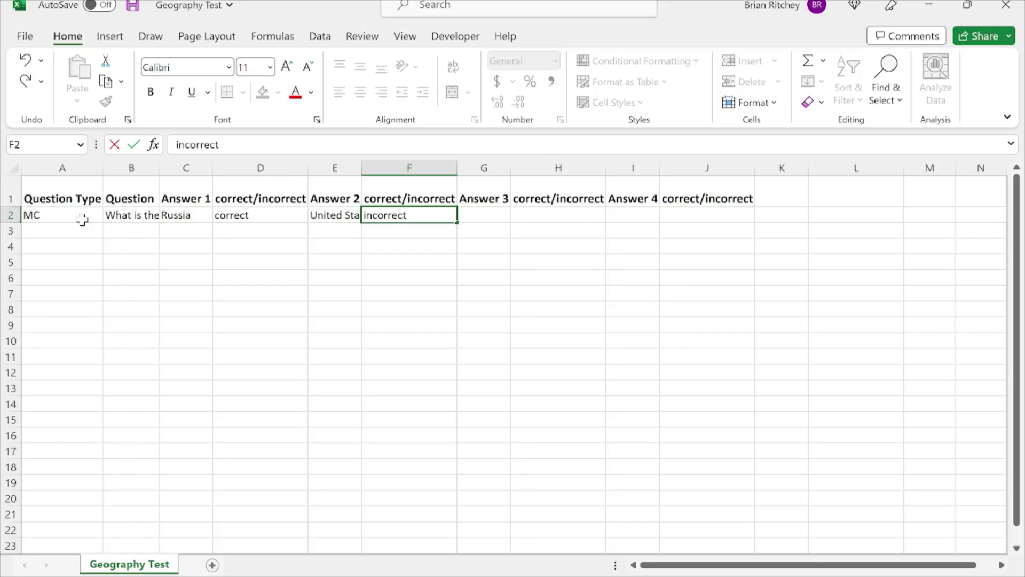
key("Tab")
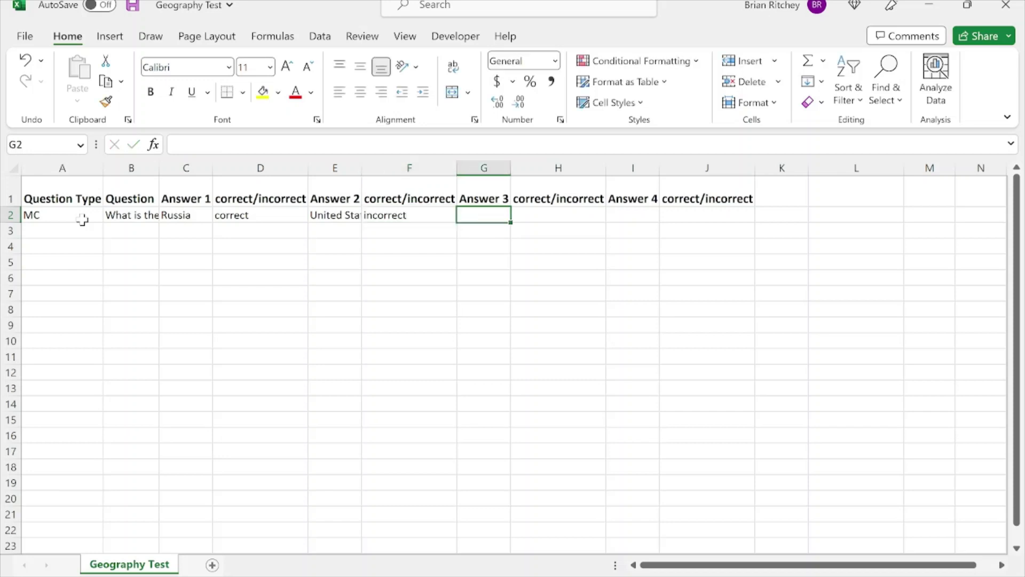
Enter China as Answer 3 in row 2 and mark it incorrect.
type("China")
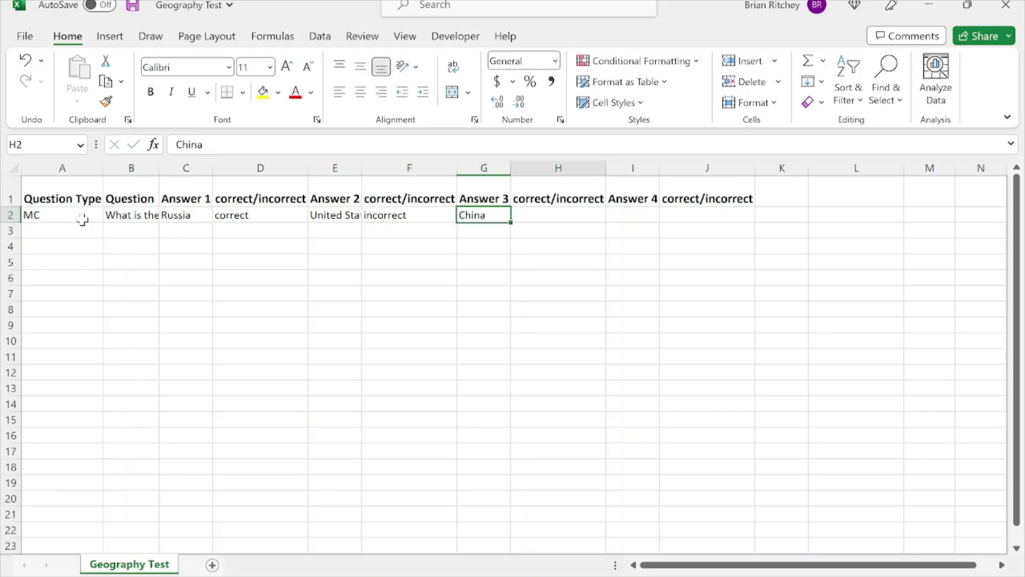
key("Tab")
type("incorrect")
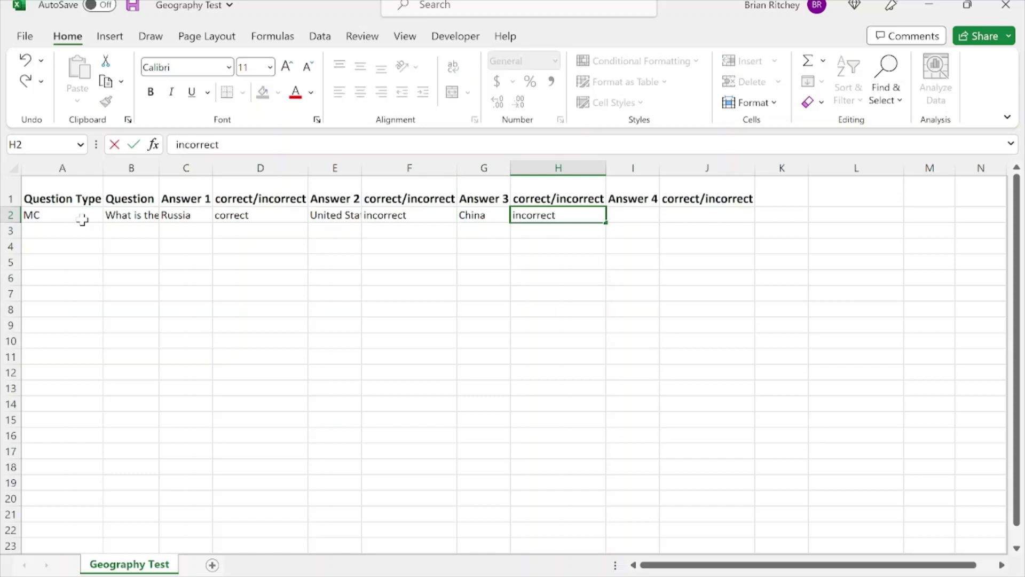
key("Tab")
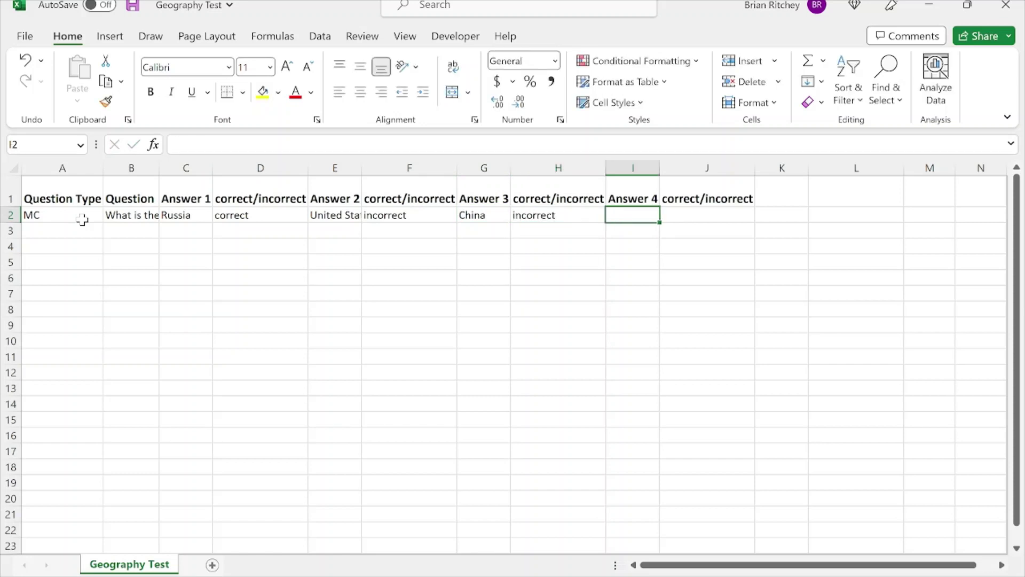
Enter Guam as Answer 4 in row 2 and mark it incorrect.
type("Guam")
key("Tab")
type("inc")
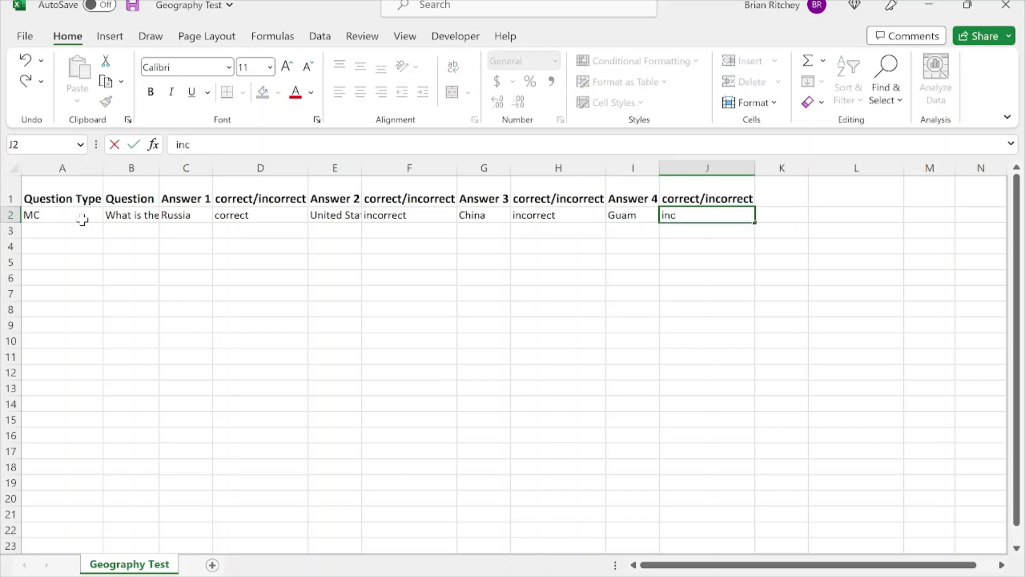
type("orrect")
key("Return")
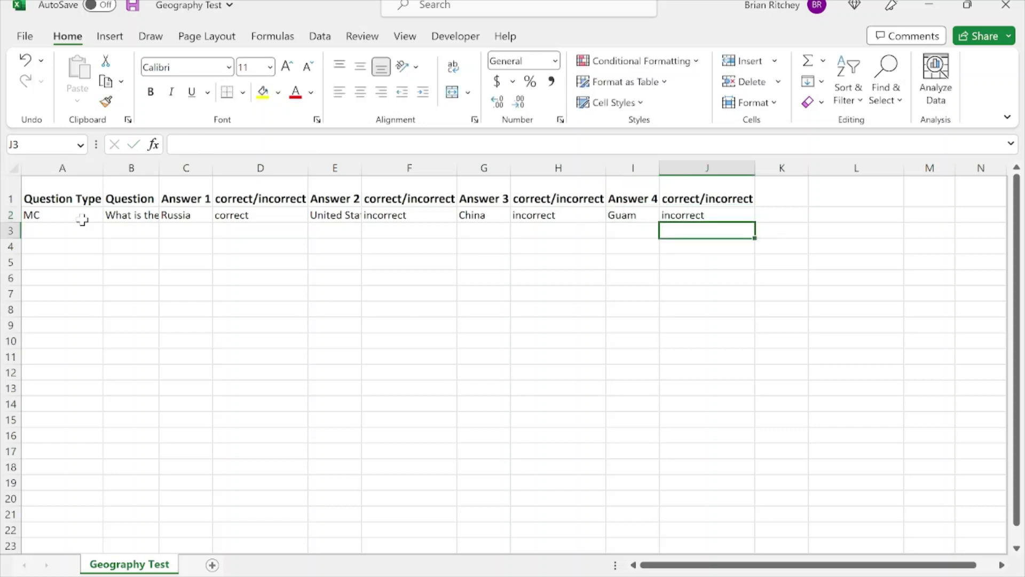
Start row 3 as question type TF with the statement "There are six continents in the world".
left_click(81, 231)
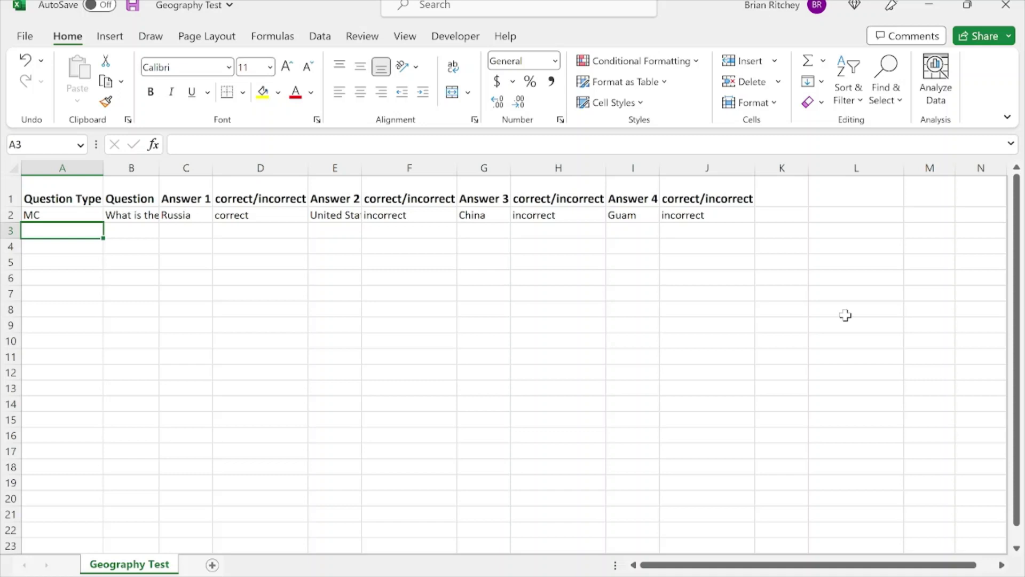
type("TF")
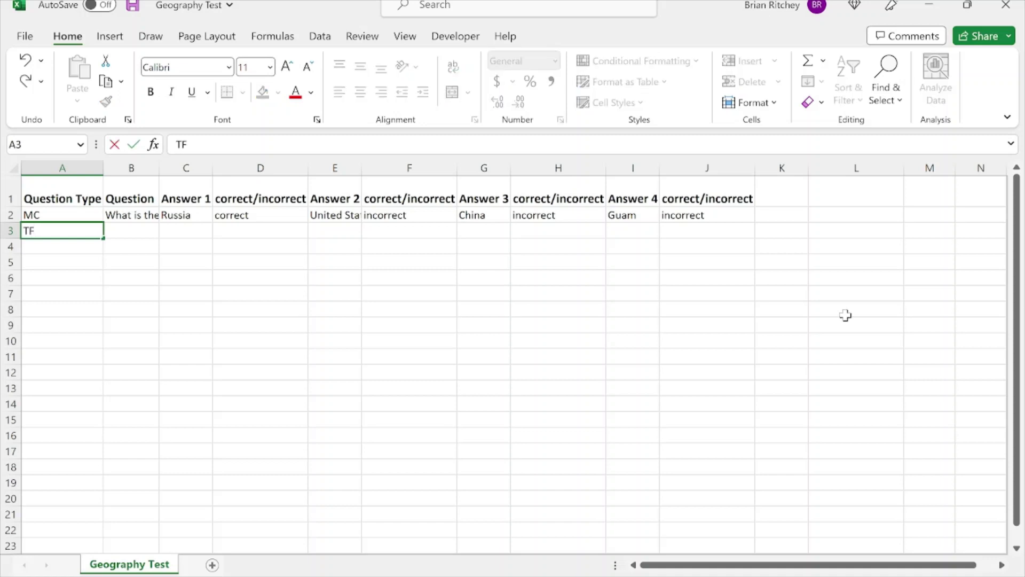
key("Tab")
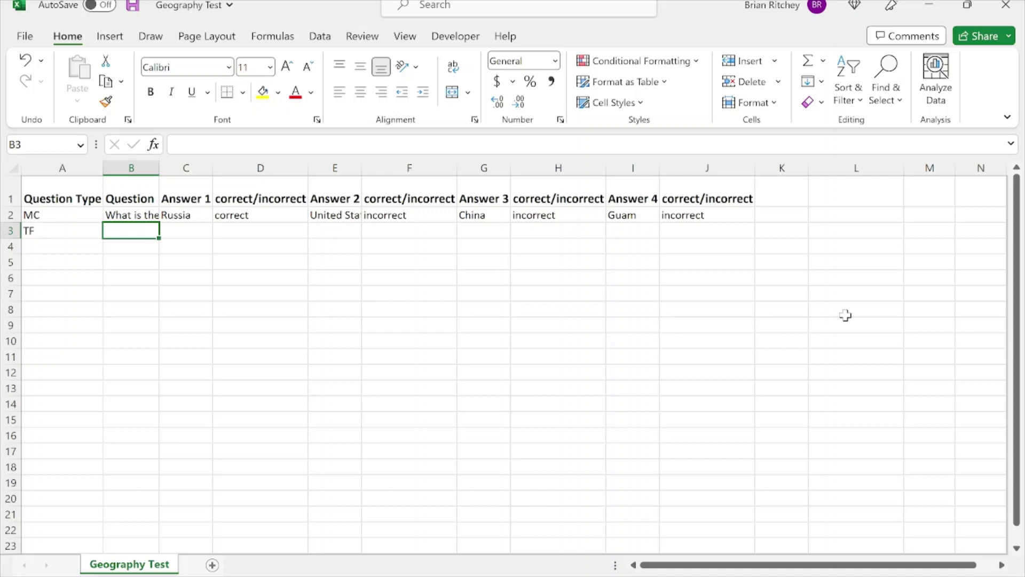
type("Ther")
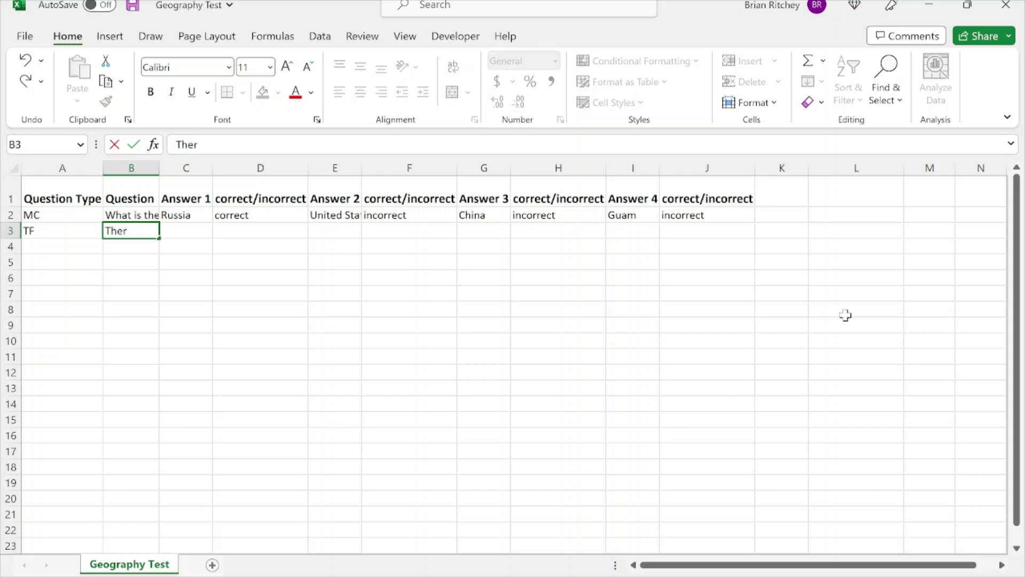
type("e are six contin")
type("ente")
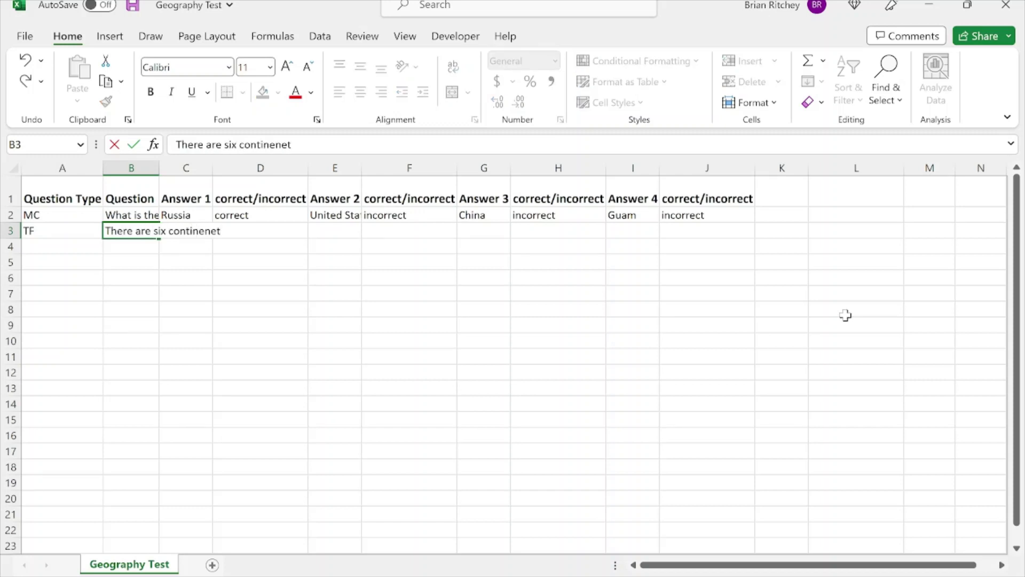
key("BackSpace")
type("s")
type(" in the wolr")
key("BackSpace")
key("BackSpace")
type("rld")
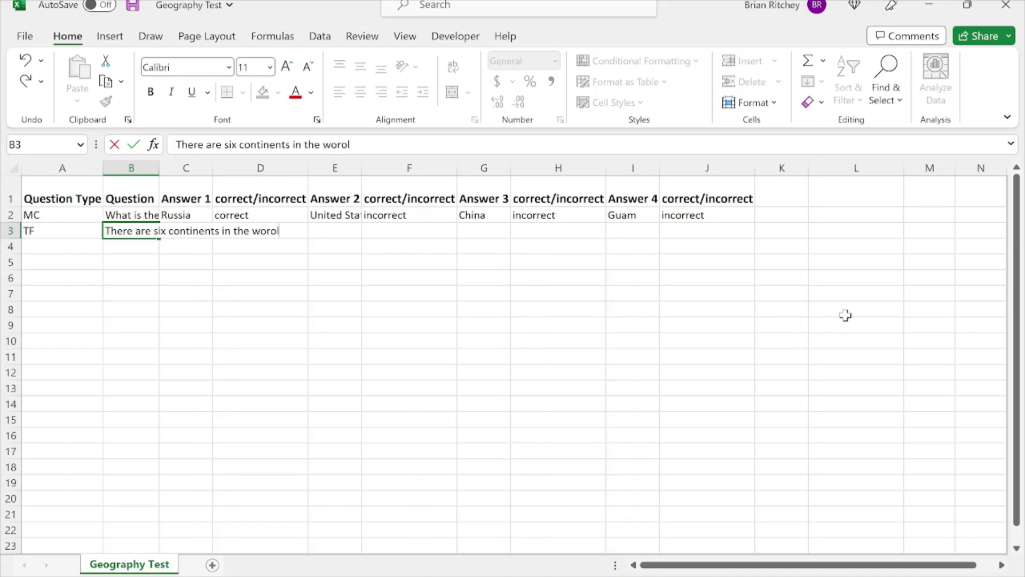
key("Tab")
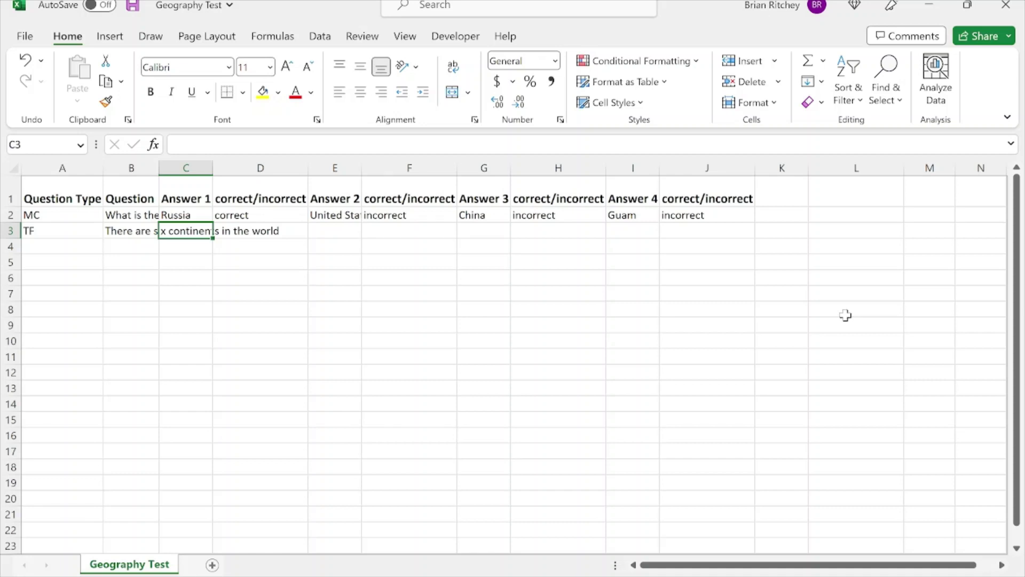
Enter False as the answer to the true/false question in C3.
type("F")
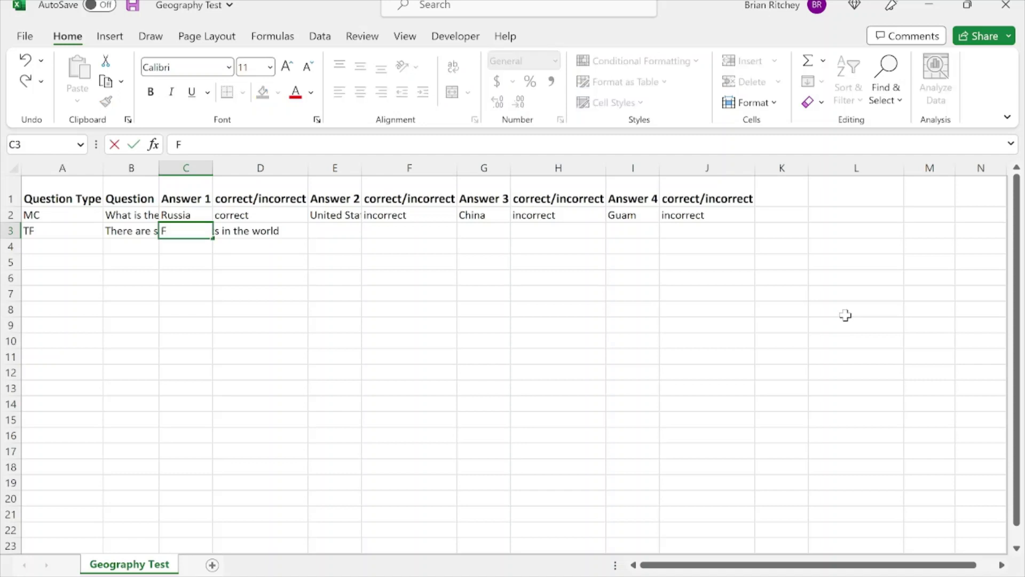
type("alse")
key("Left")
key("Left")
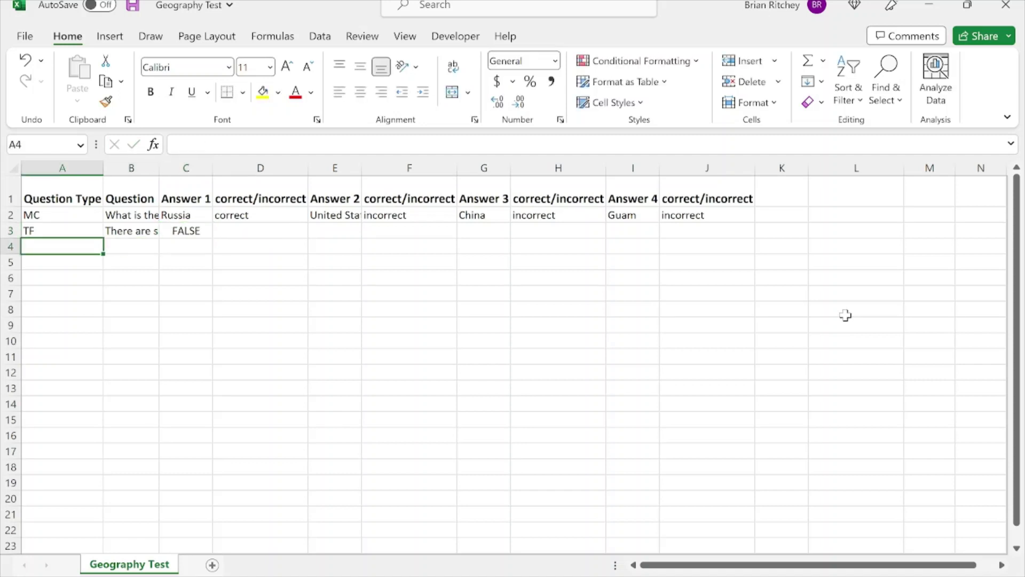
Fill row 4 with question type ESS and the essay prompt "List the four major oceans".
type("ESS")
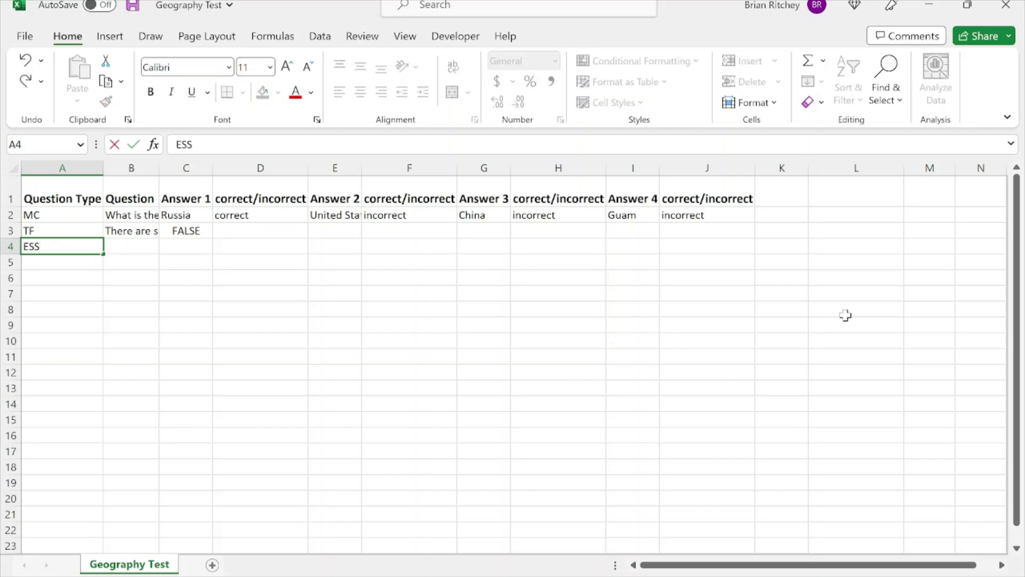
key("Tab")
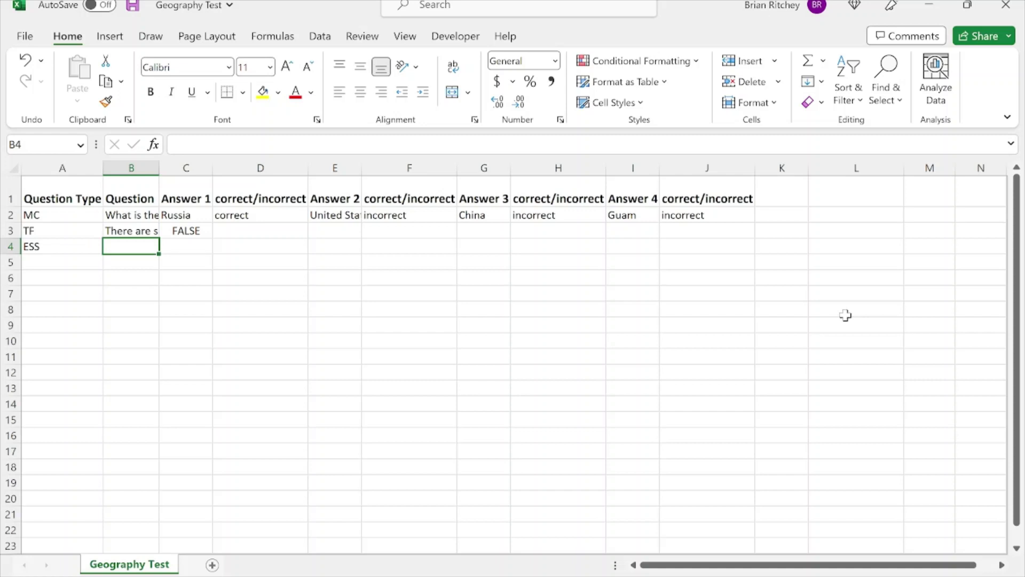
type("List t")
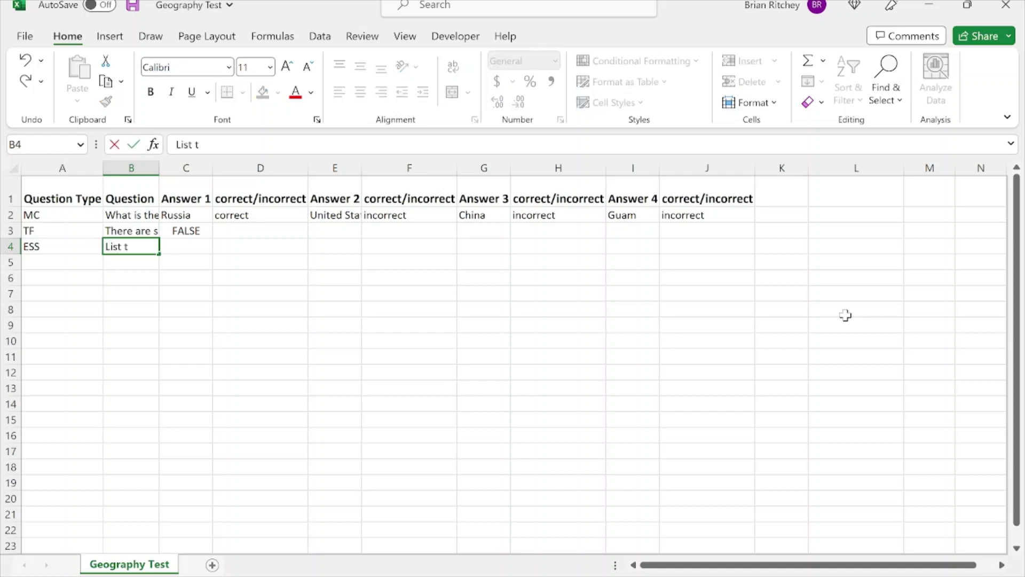
type("he four major oceans")
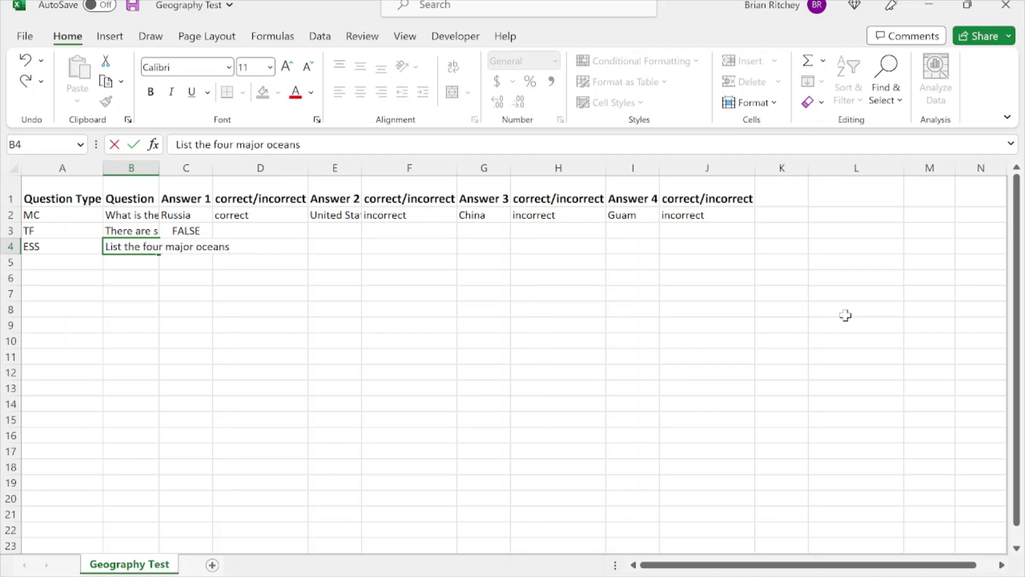
key("Return")
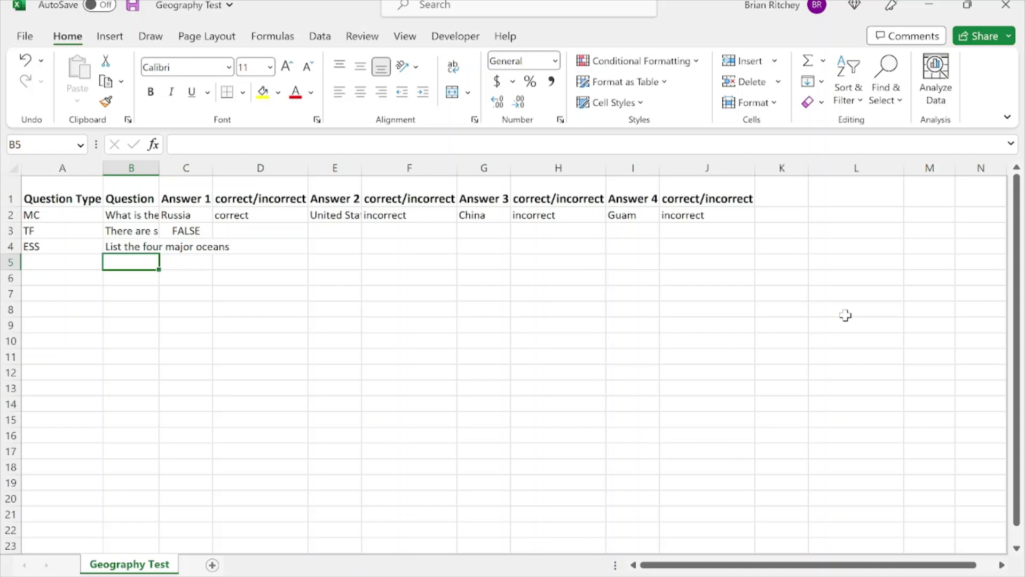
key("Left")
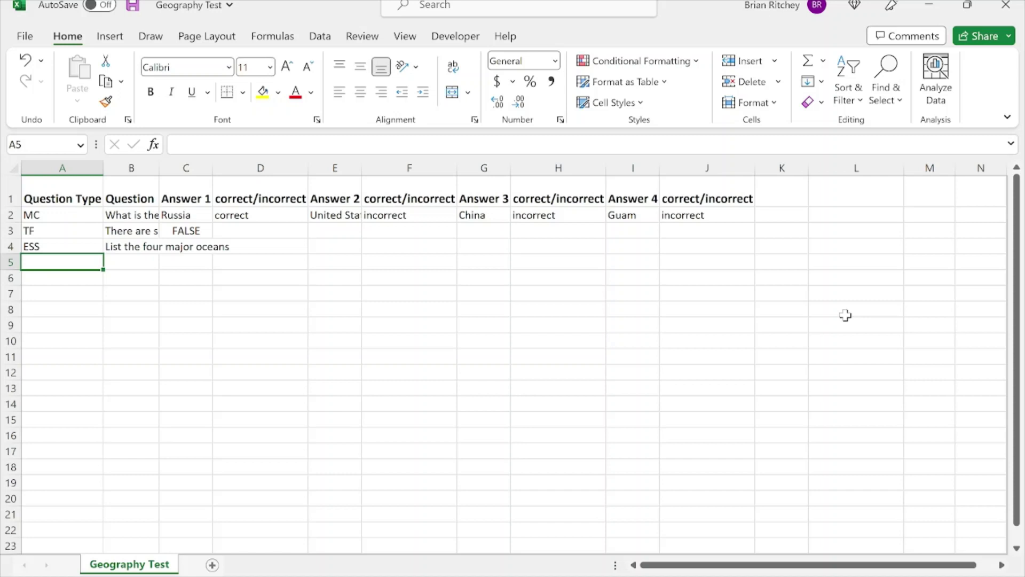
Start row 5 as question type MA with the question "Which of the following are continents?".
type("MA")
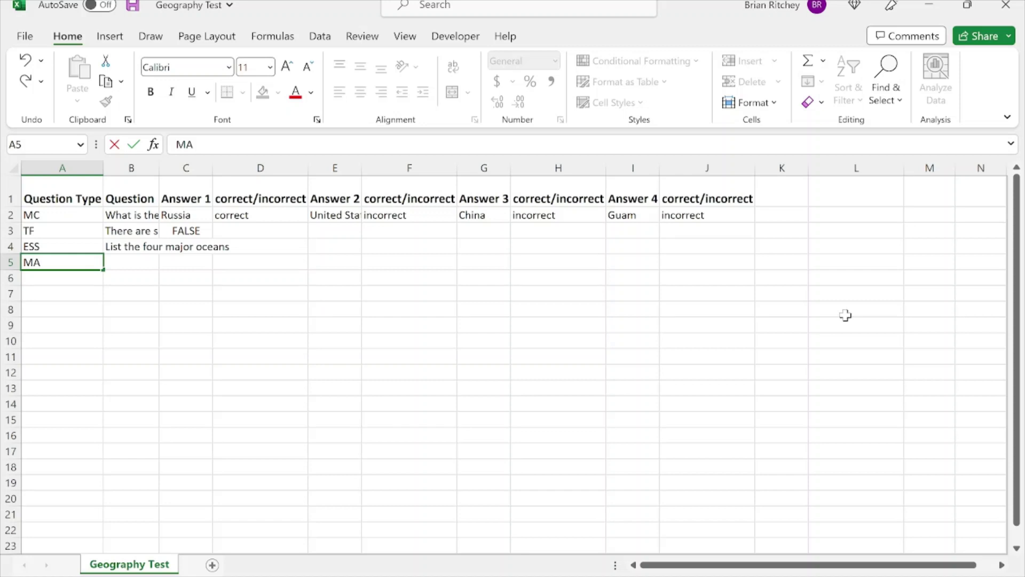
key("Tab")
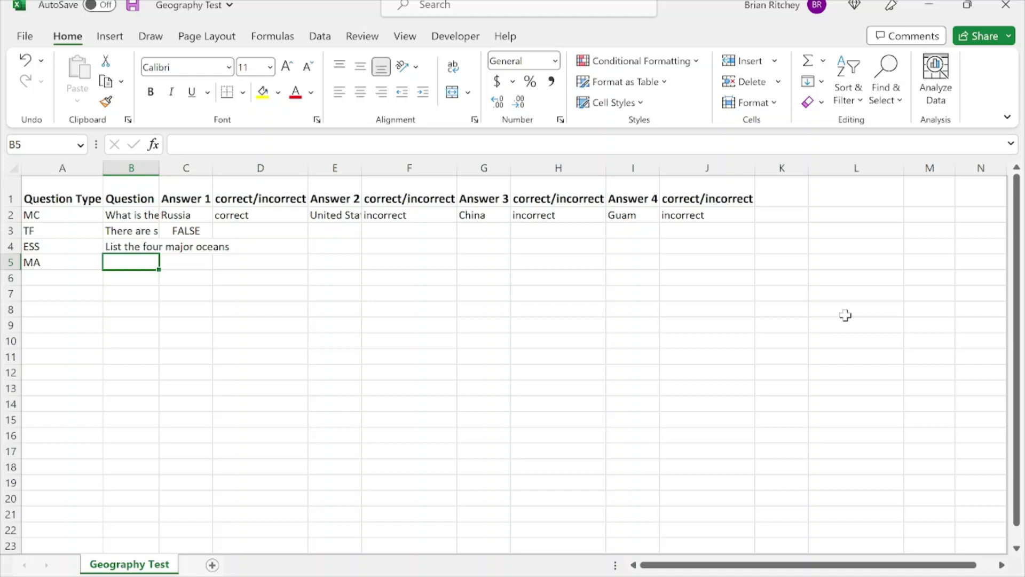
type("Which")
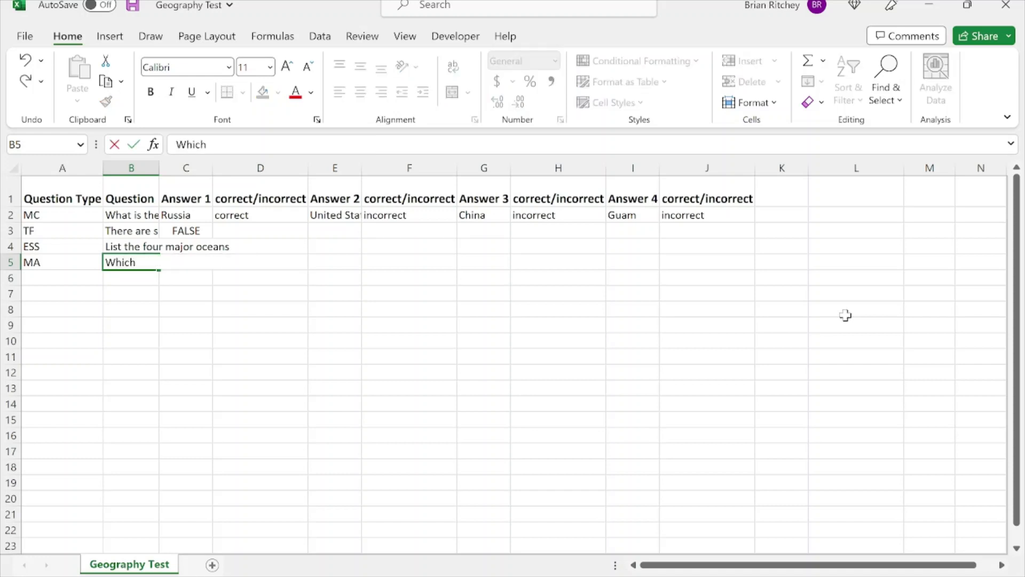
type(" of the follo")
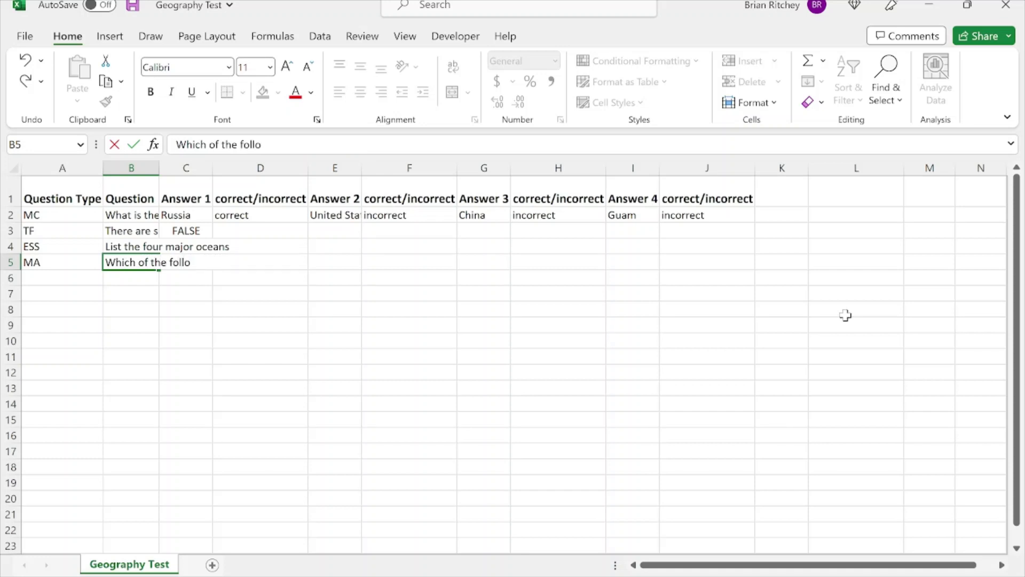
type("wing are contine")
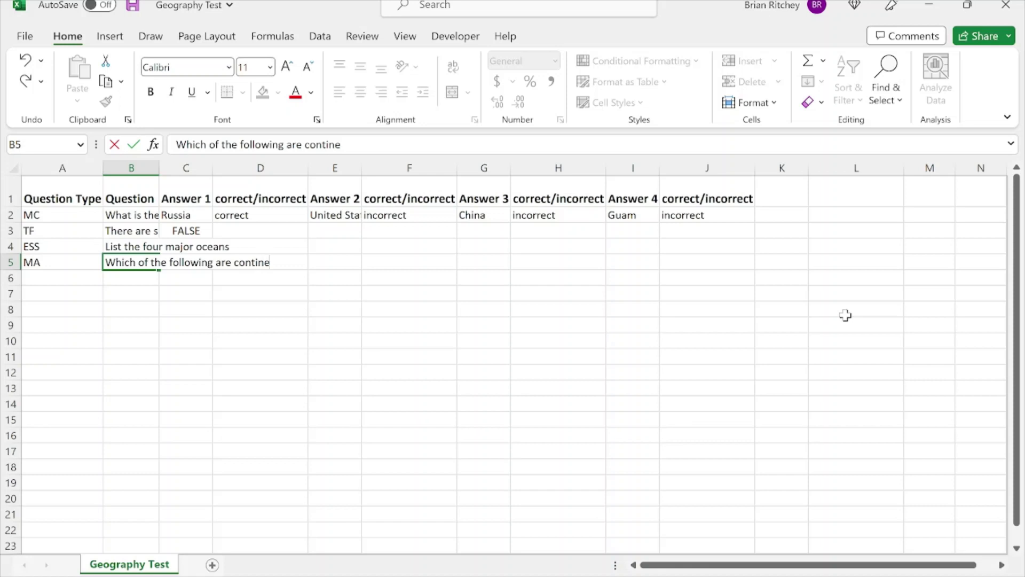
type("nts?")
key("Tab")
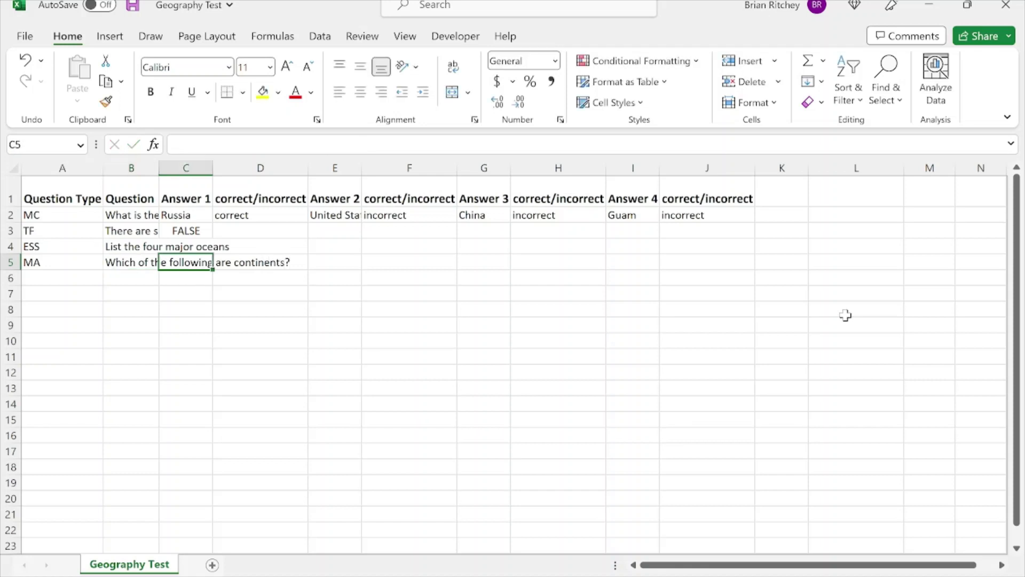
Enter United States as Answer 1 in row 5 and mark it incorrect.
type("United States")
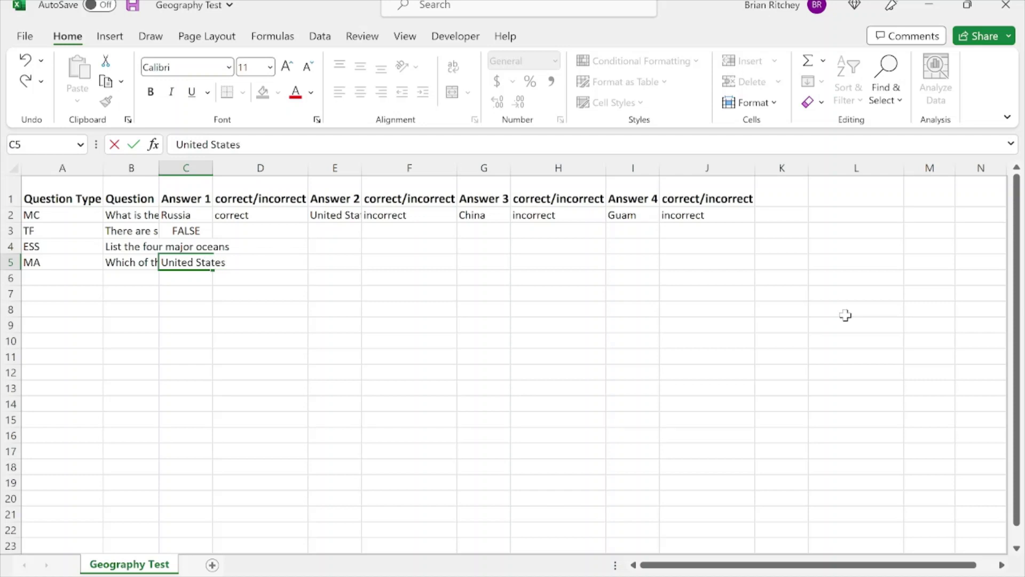
key("Tab")
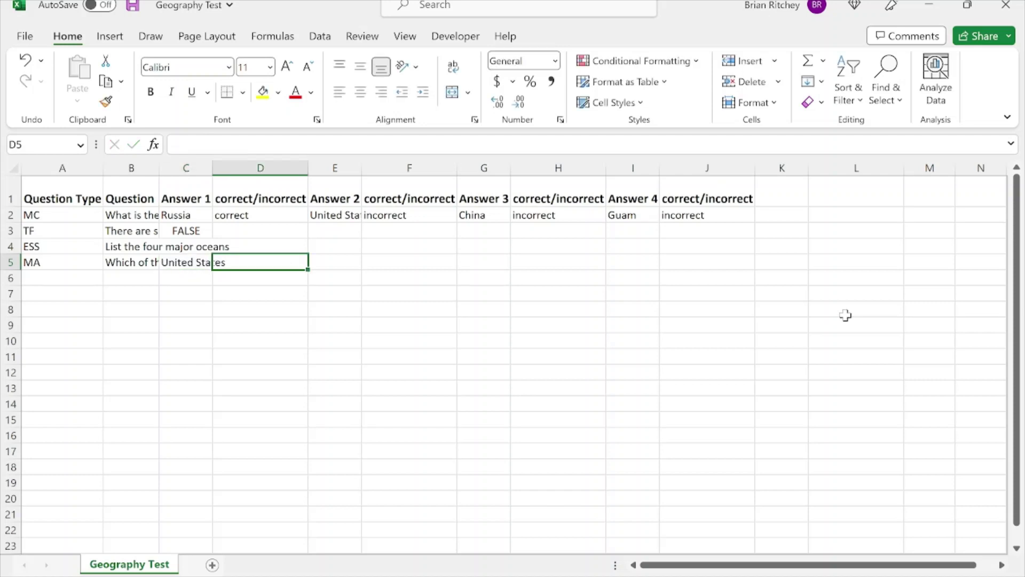
type("c")
key("BackSpace")
key("BackSpace")
type("incorrect")
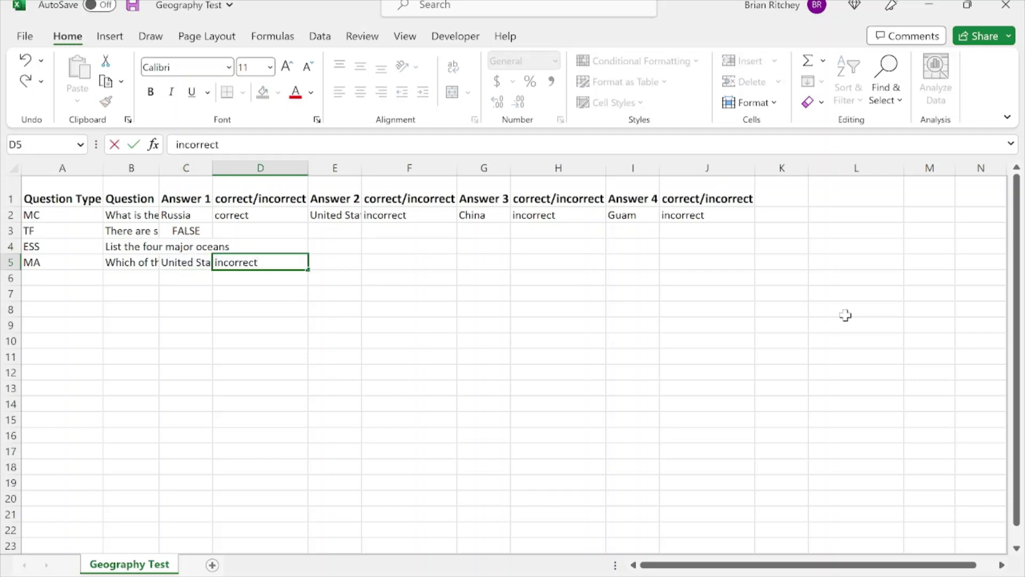
key("Tab")
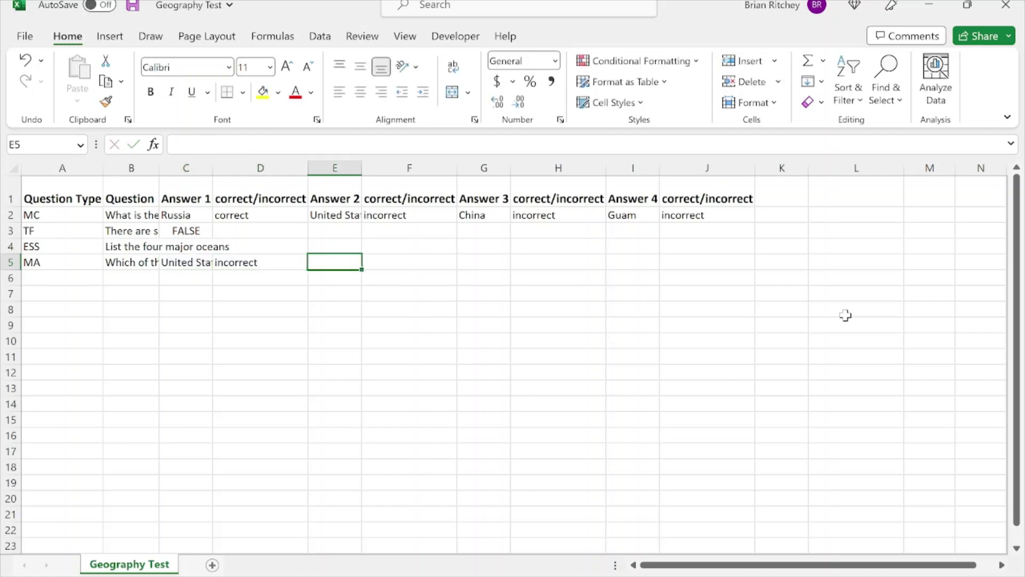
Enter Asia as Answer 2 and Africa as Answer 3 in row 5, marking both correct.
type("Asia")
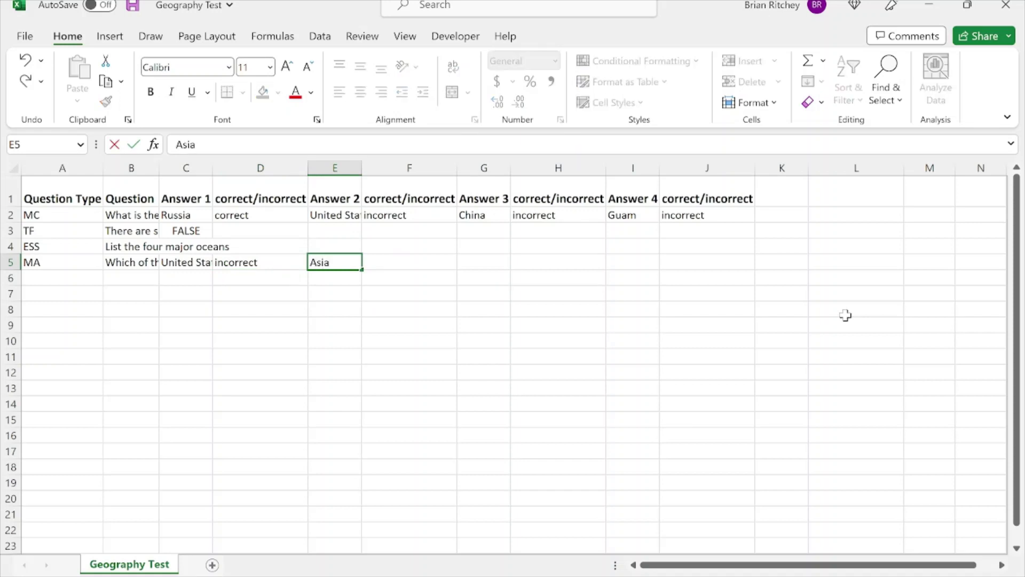
key("Tab")
type("correct")
key("Tab")
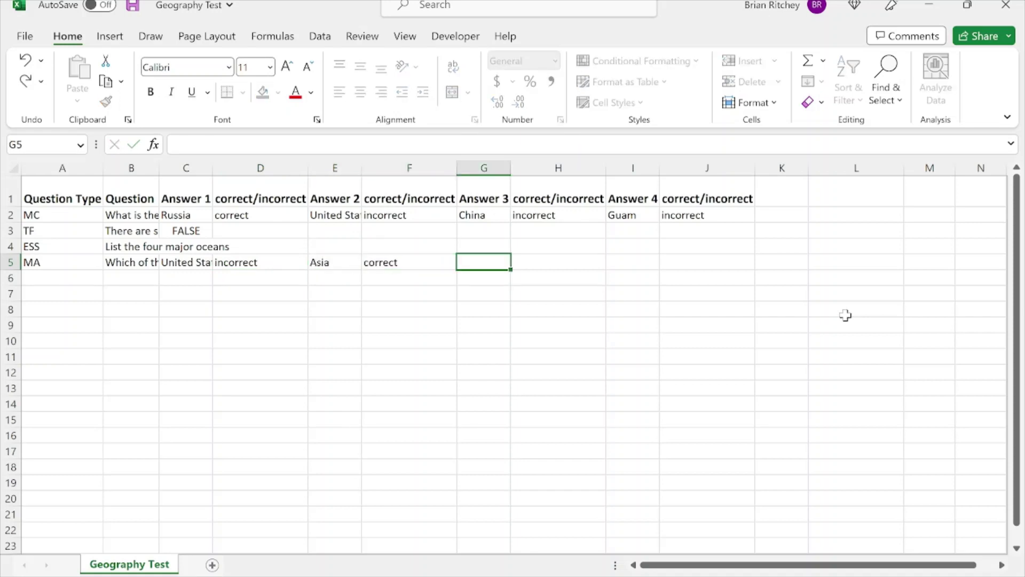
type("Africa")
key("Tab")
type("correct")
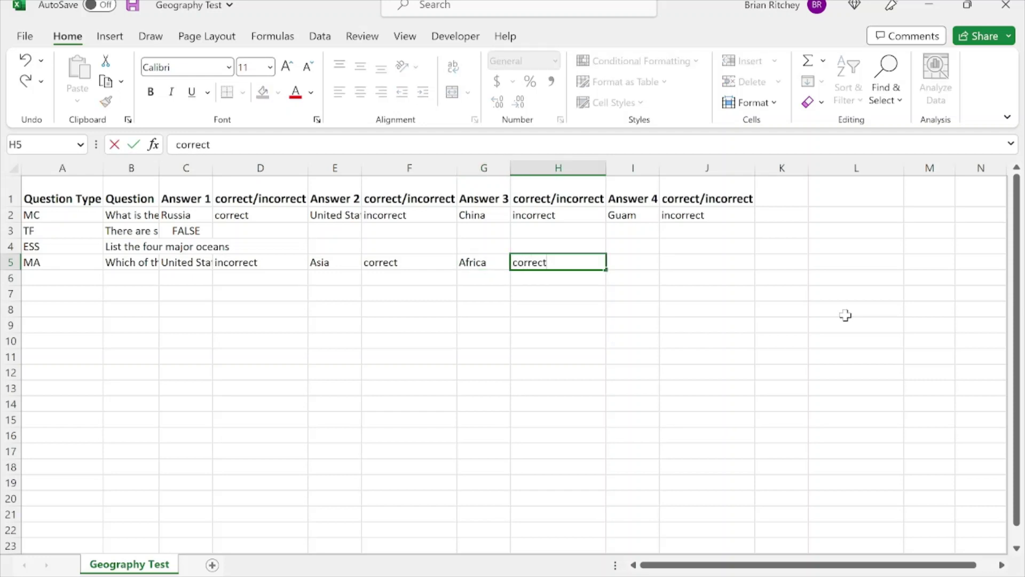
key("Tab")
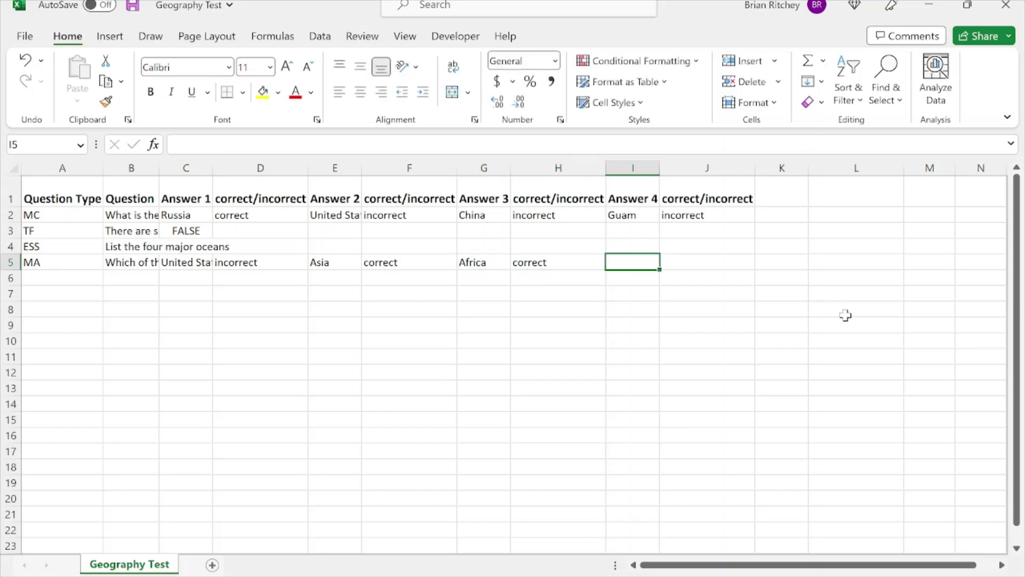
Enter Fiji as Answer 4 in row 5 and mark it incorrect.
type("Fij")
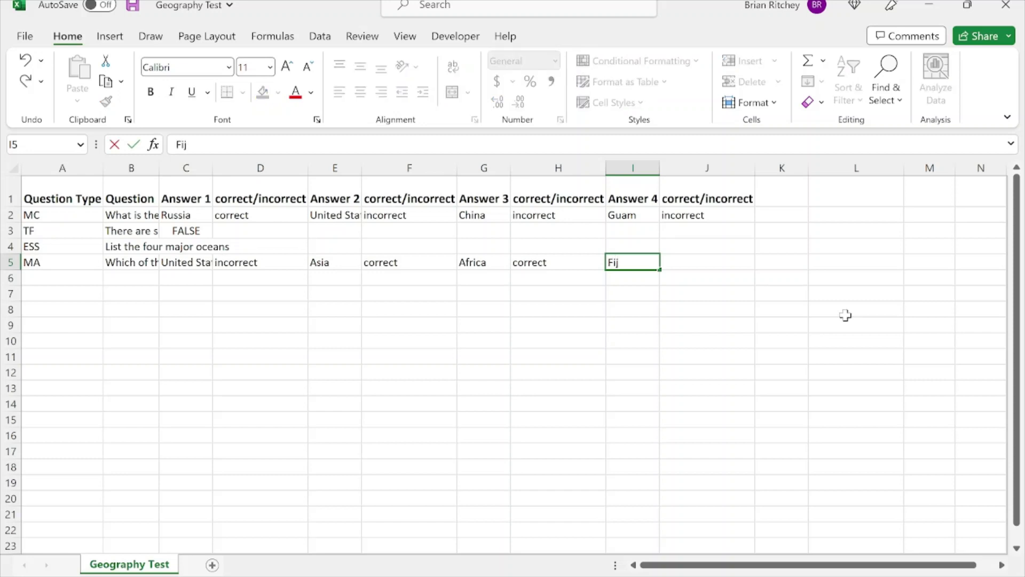
type("i")
key("Tab")
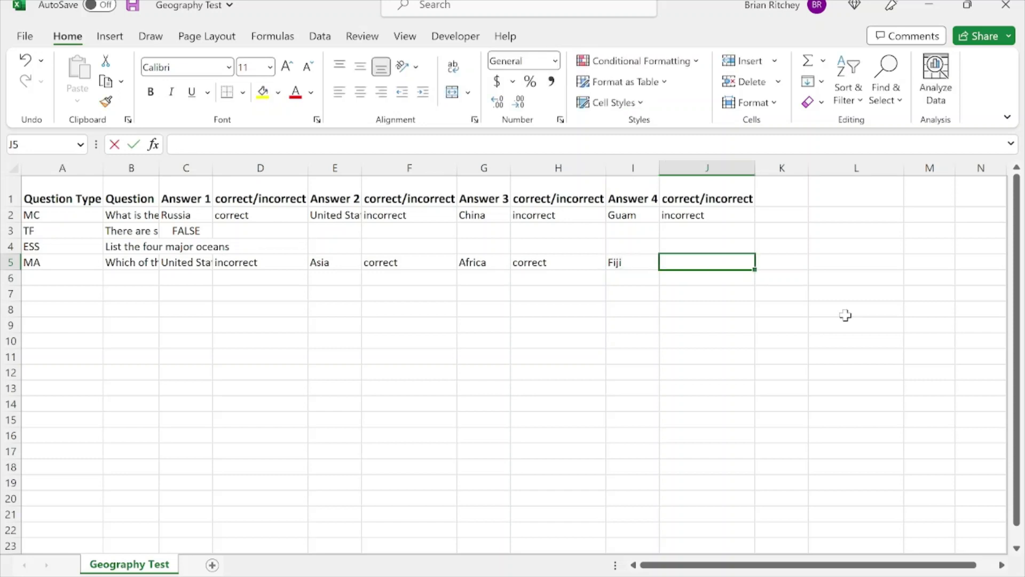
type("incorrect")
key("Tab")
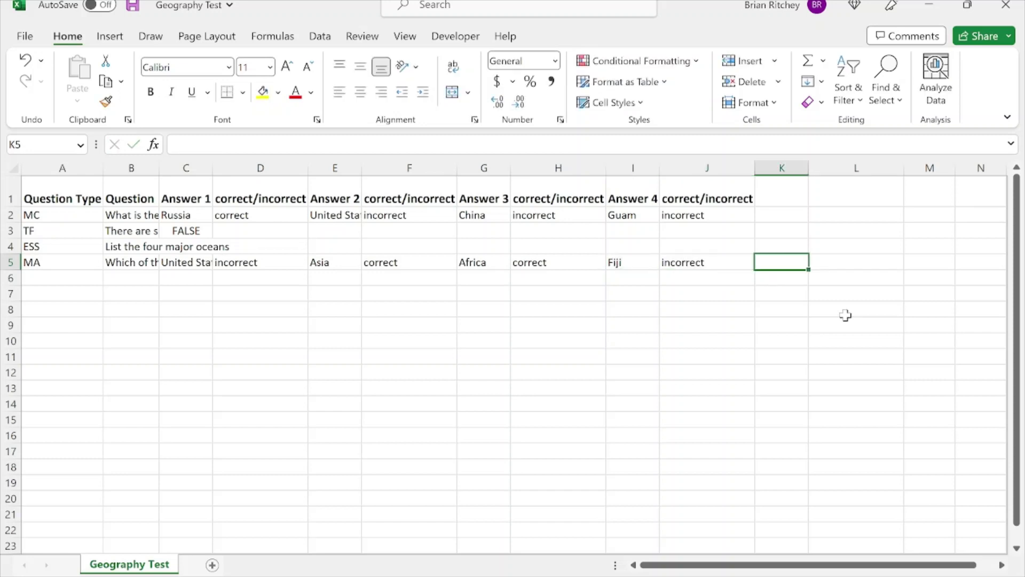
left_click(57, 283)
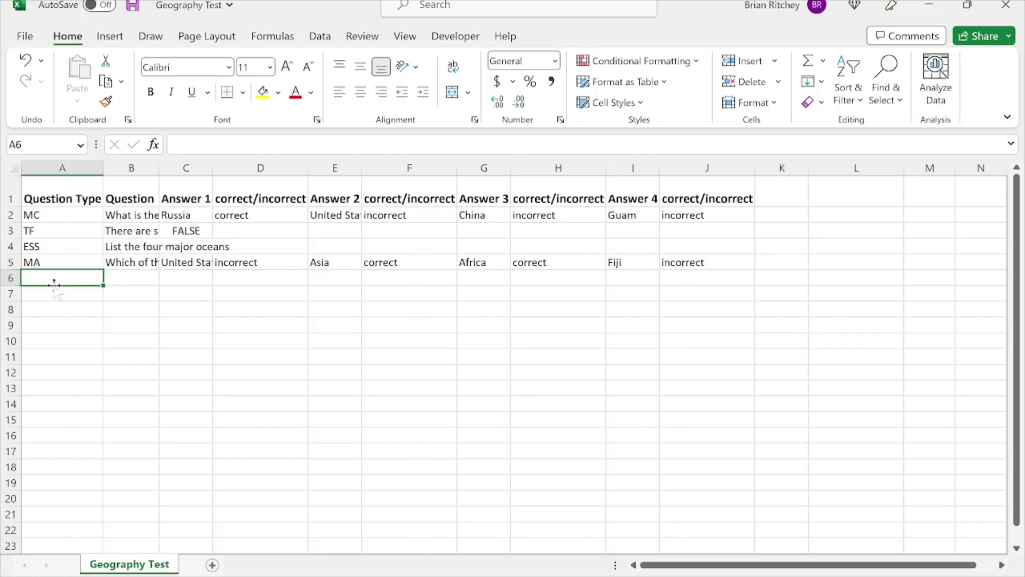
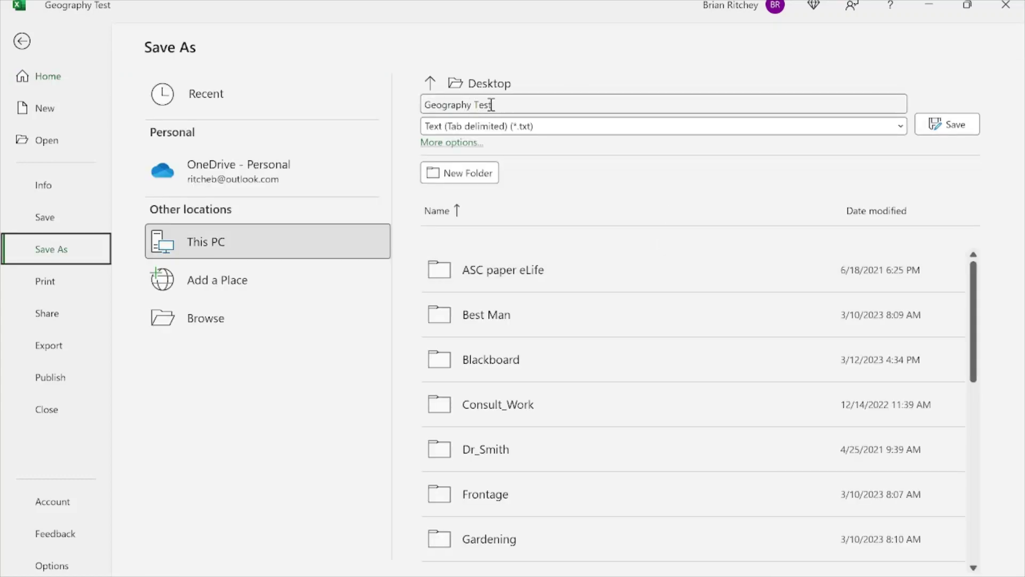
Save the sheet to the Desktop as the tab-delimited text file Geography Test, replacing the existing file of that name.
left_click(569, 127)
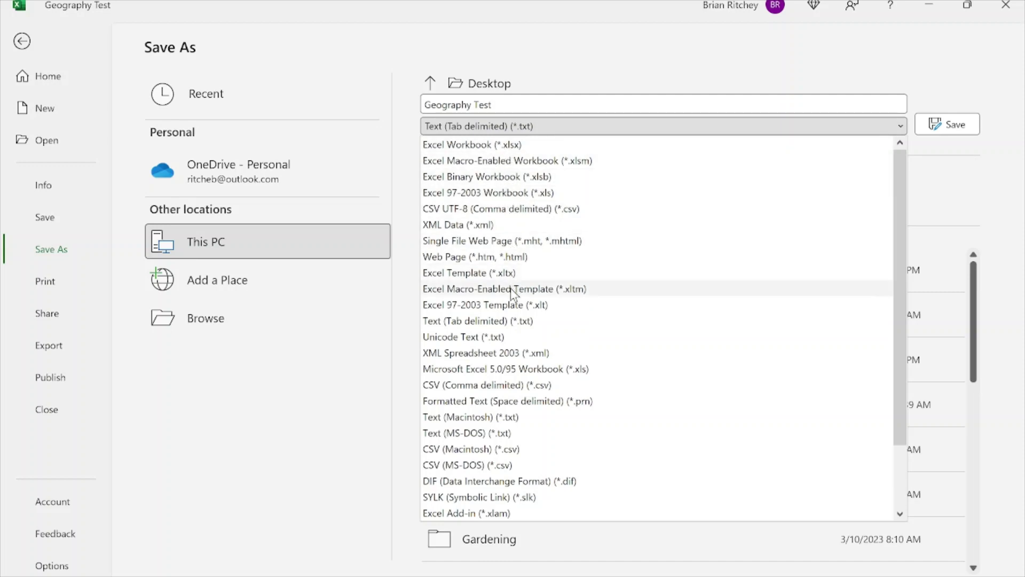
left_click(461, 321)
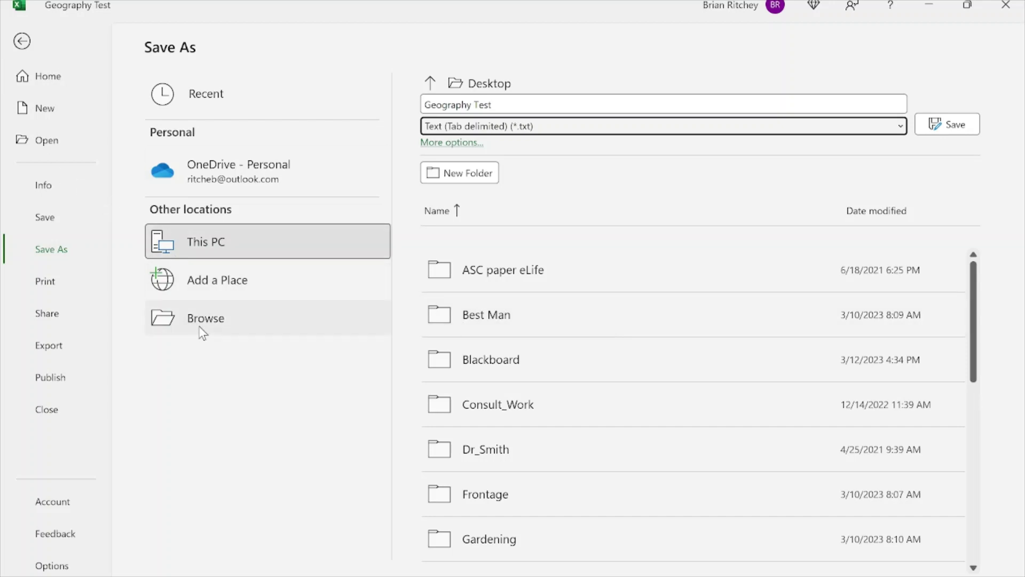
left_click(238, 329)
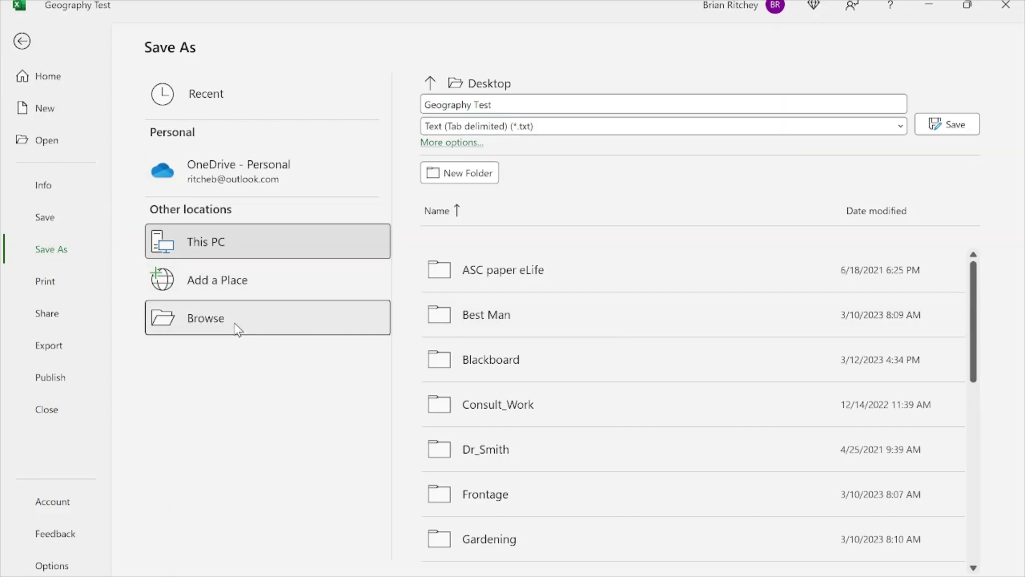
left_click(162, 246)
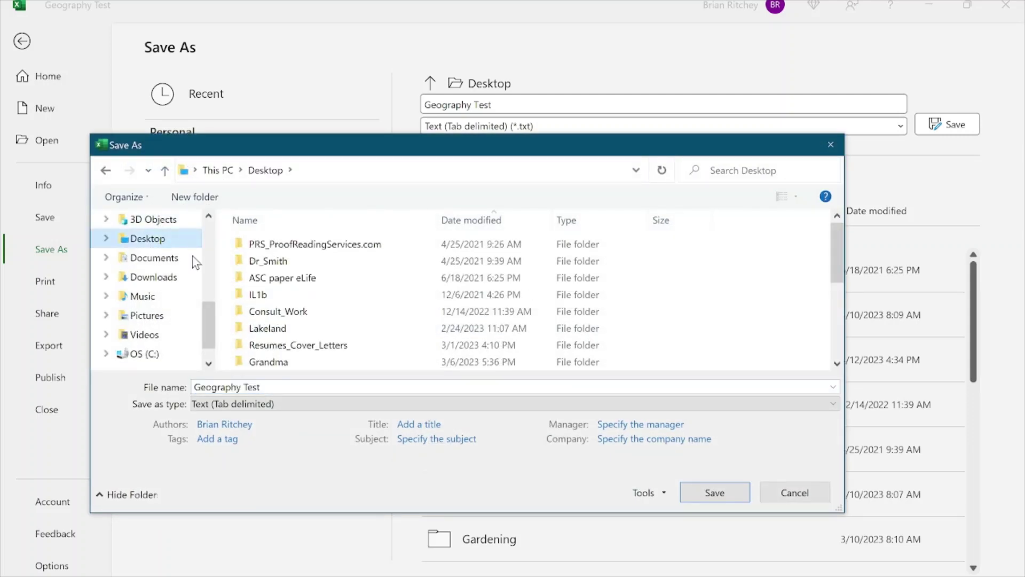
left_click(718, 496)
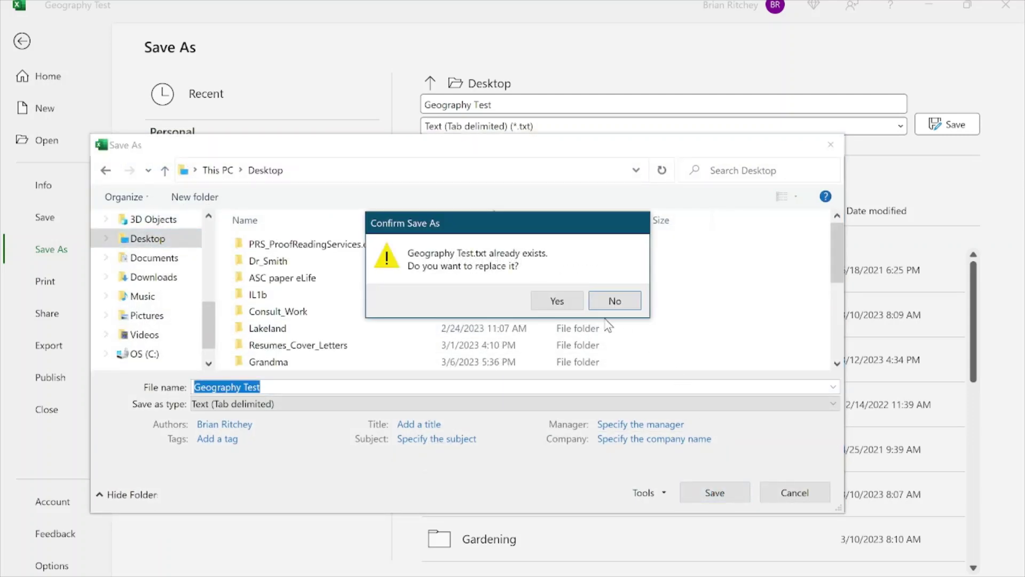
left_click(555, 302)
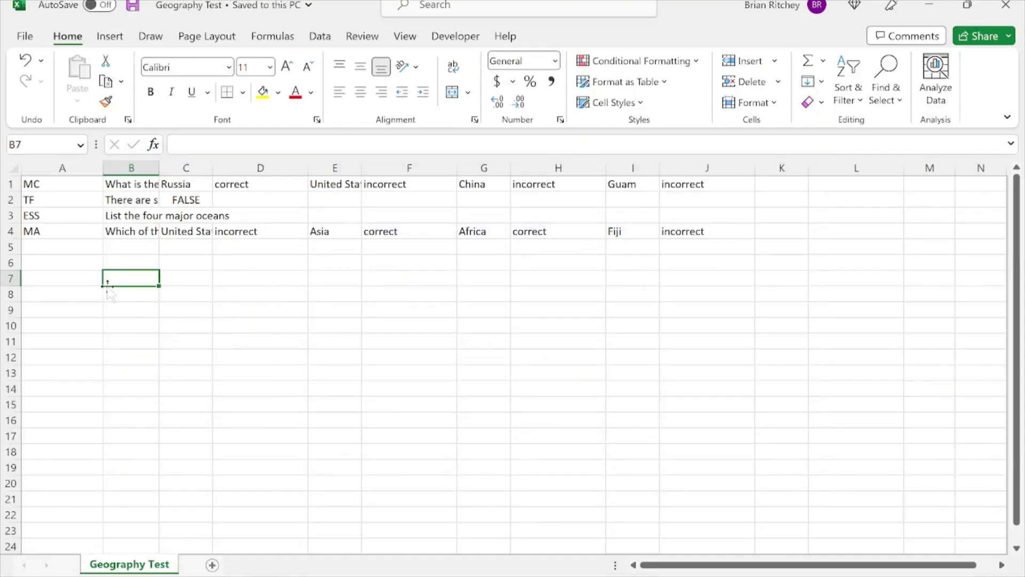
Open the Geography Test text file from the desktop in Notepad, review its question rows across the full width, and close it.
left_click(929, 6)
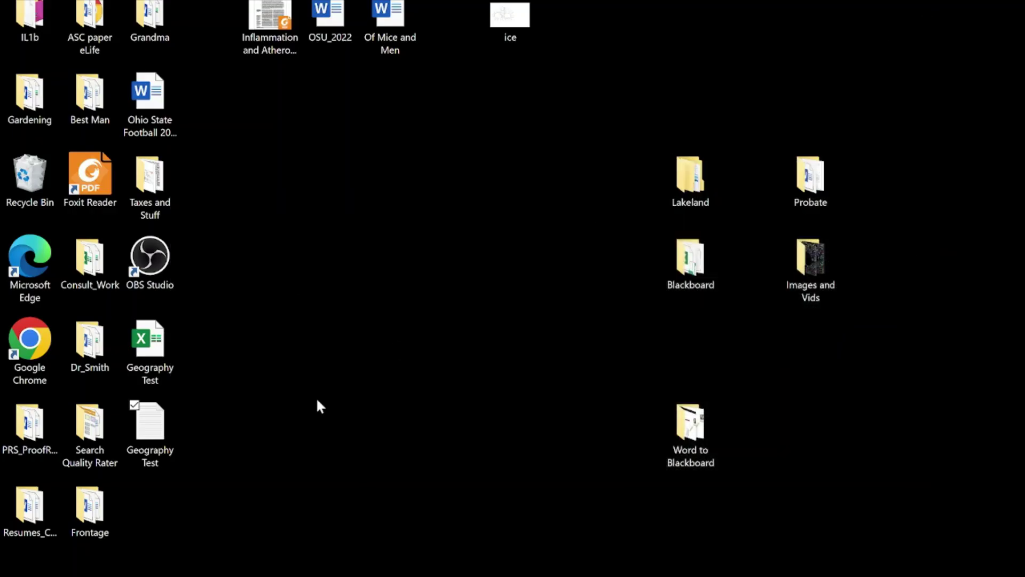
double_click(161, 431)
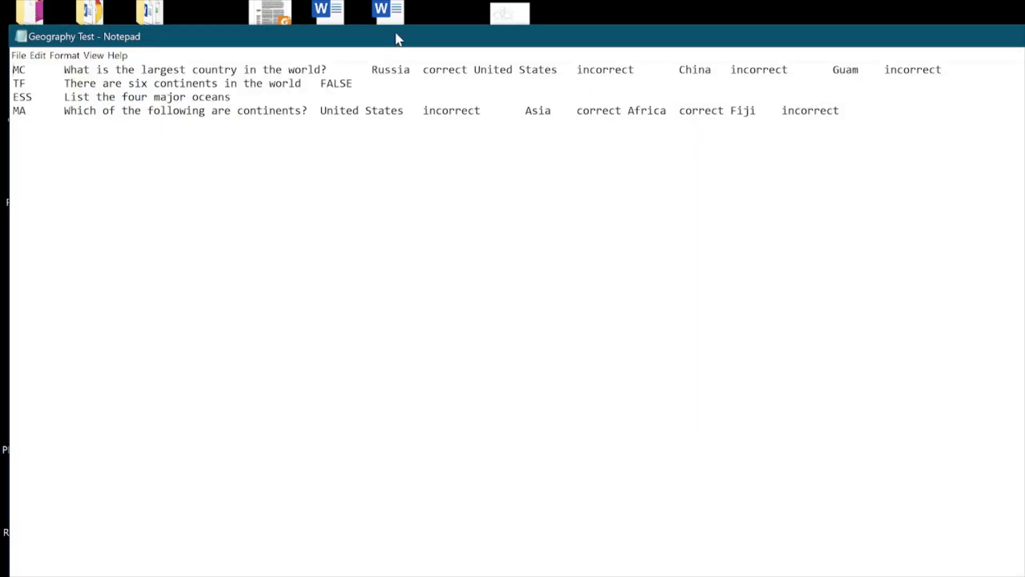
left_click_drag(397, 32, 396, 137)
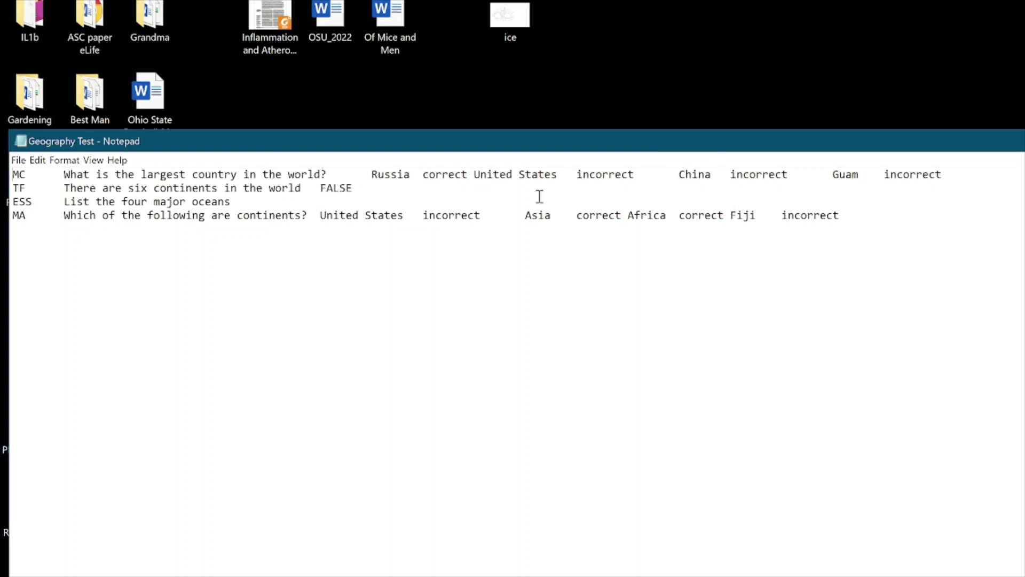
left_click_drag(683, 149, 374, 149)
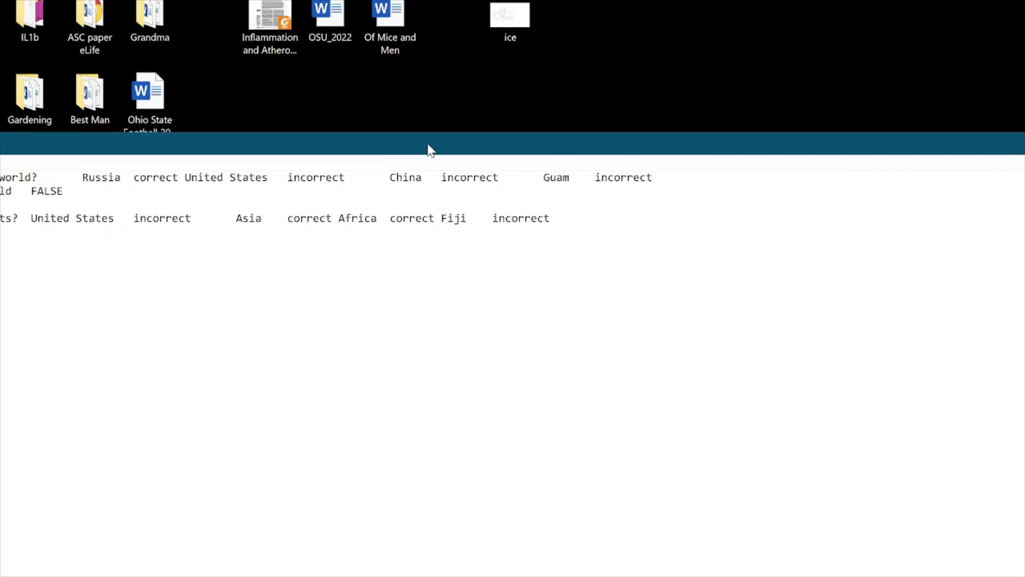
left_click_drag(678, 153, 317, 145)
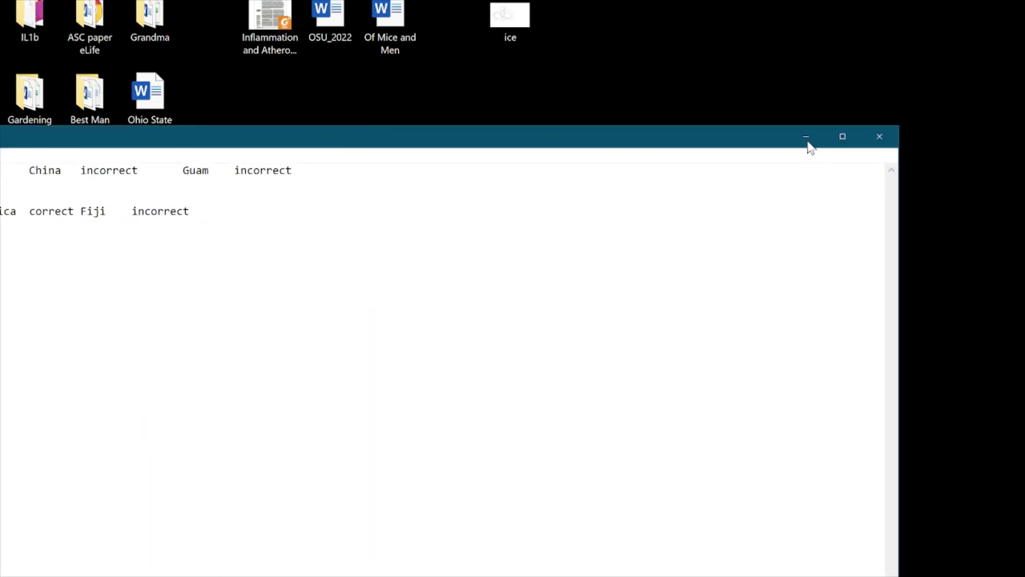
left_click(878, 140)
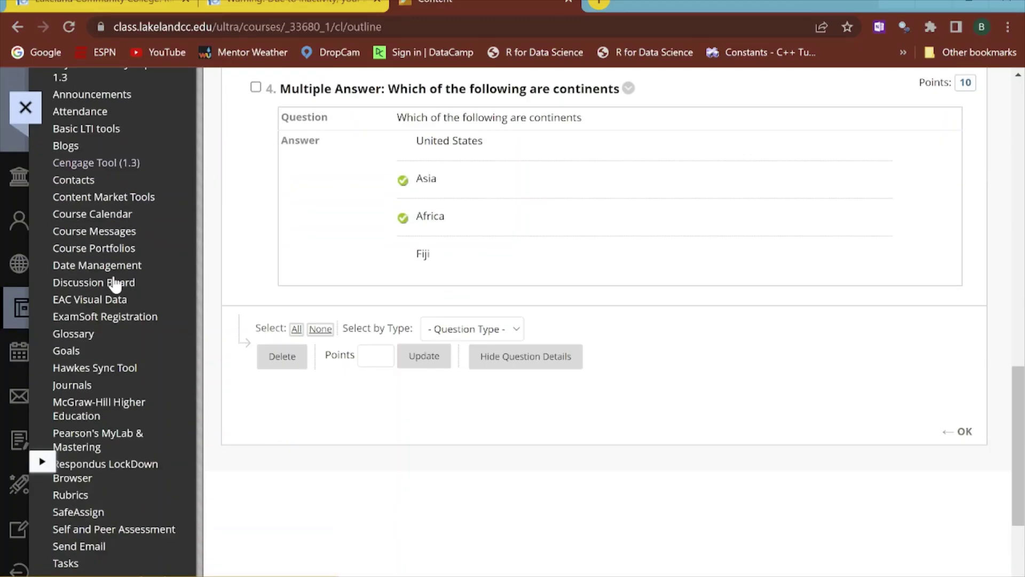
Open the list of tests in the course's Tests, Surveys, and Pools tool.
scroll(114, 291, "down", 2)
scroll(110, 297, "up", 15)
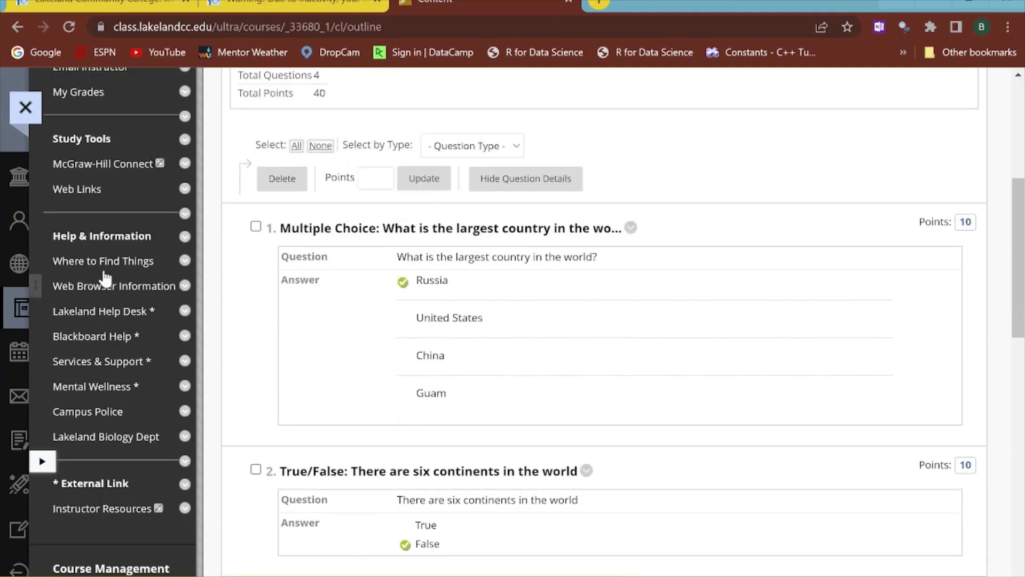
scroll(104, 278, "down", 12)
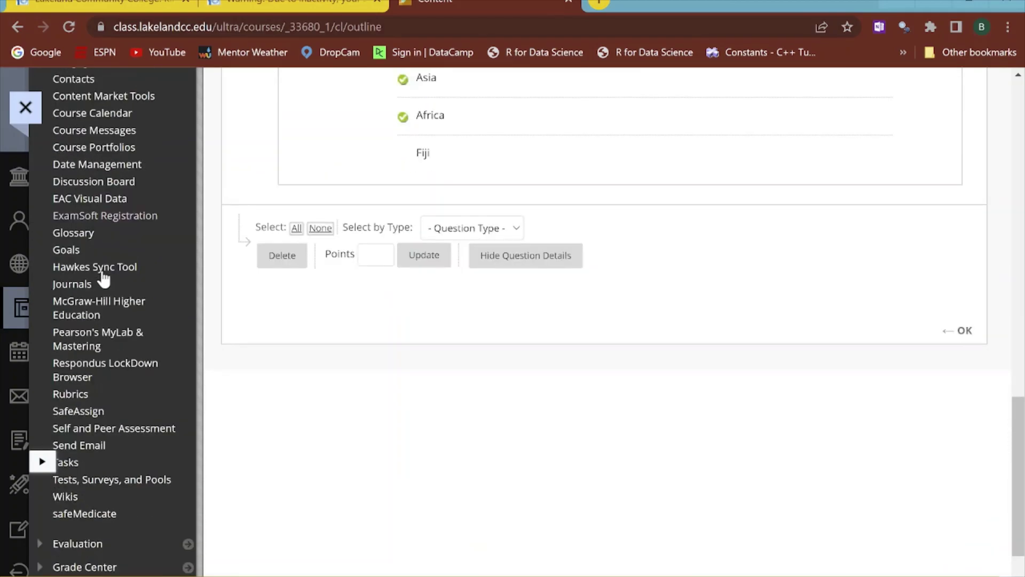
scroll(75, 272, "up", 5)
scroll(72, 277, "down", 4)
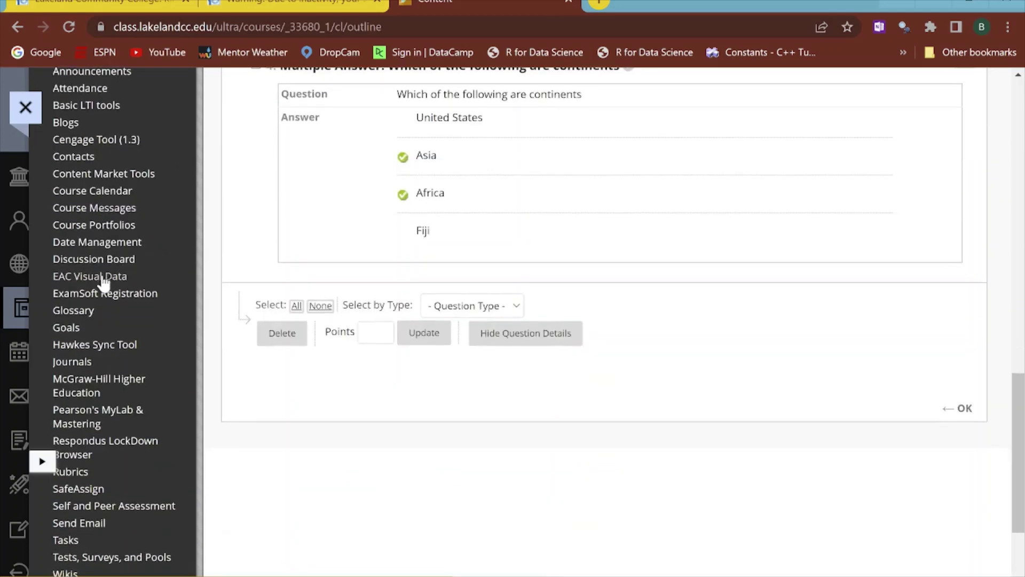
scroll(103, 281, "down", 3)
scroll(102, 315, "up", 7)
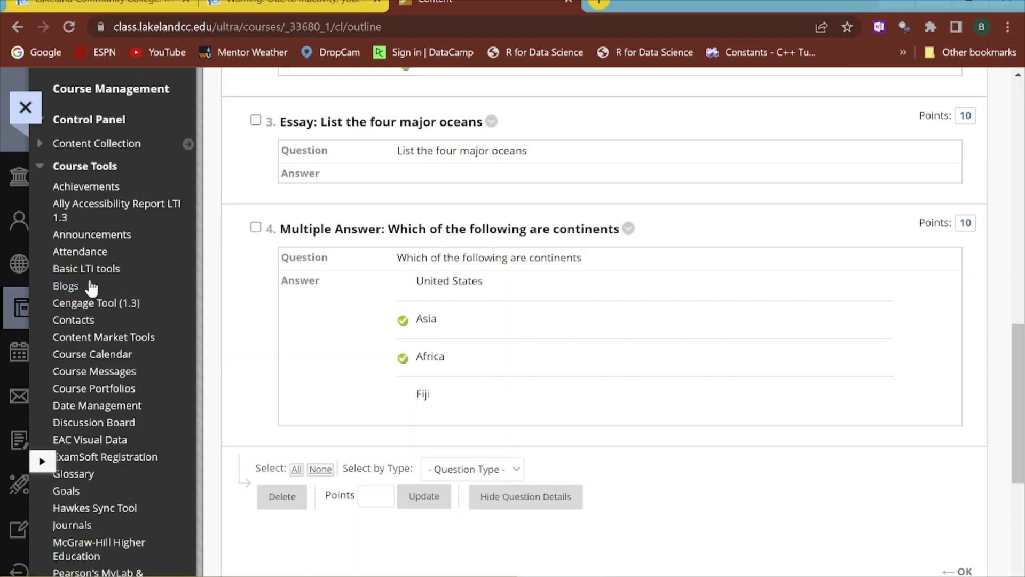
scroll(88, 240, "down", 6)
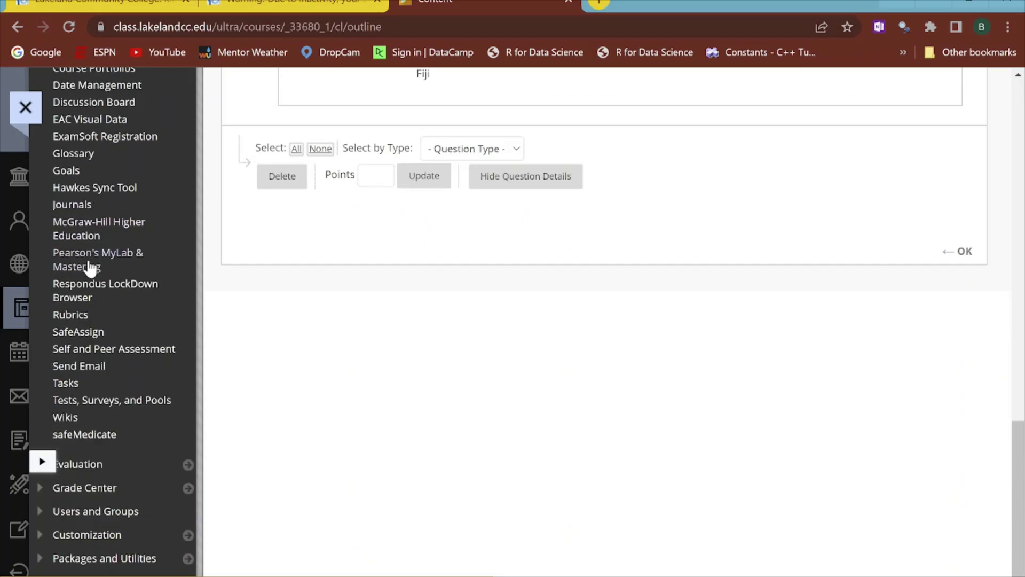
left_click(94, 402)
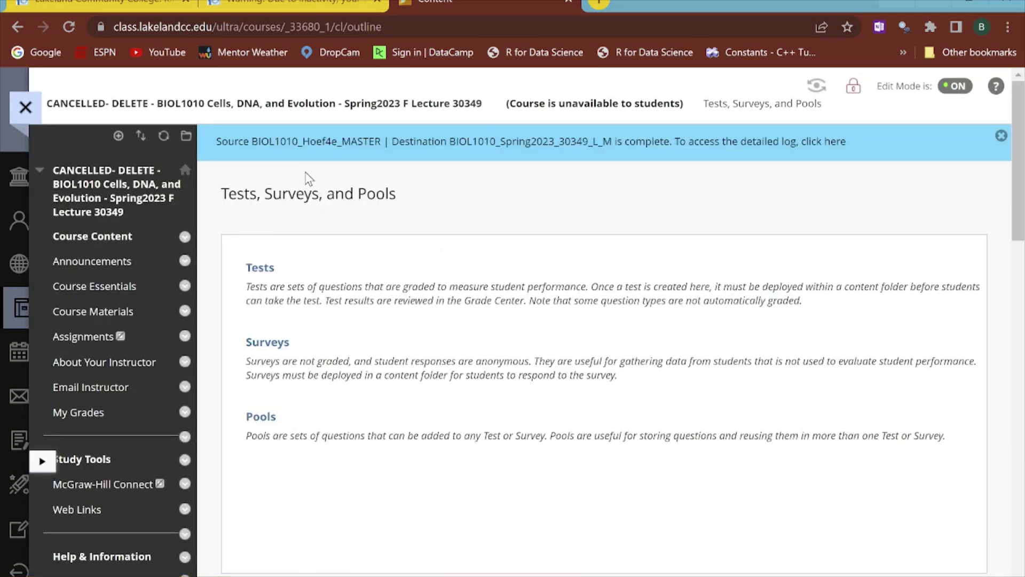
left_click(259, 270)
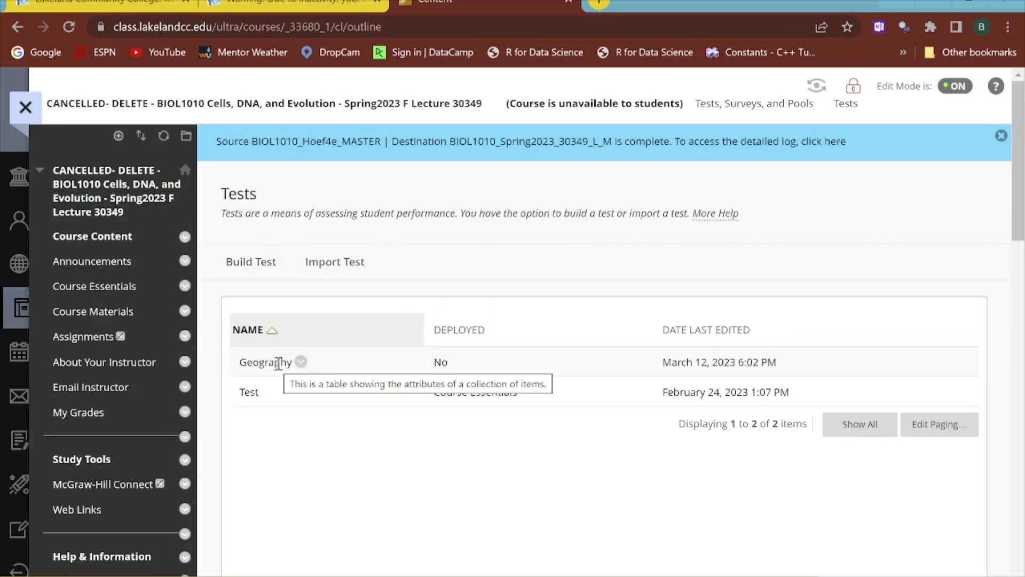
Delete the existing undeployed Geography test from the course's test list.
left_click(301, 362)
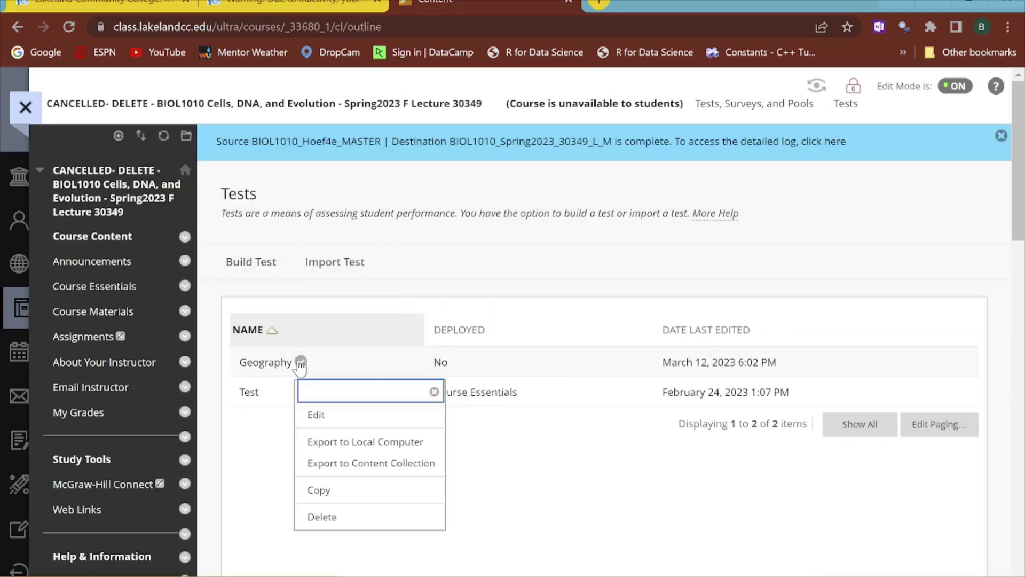
left_click(337, 517)
left_click(590, 114)
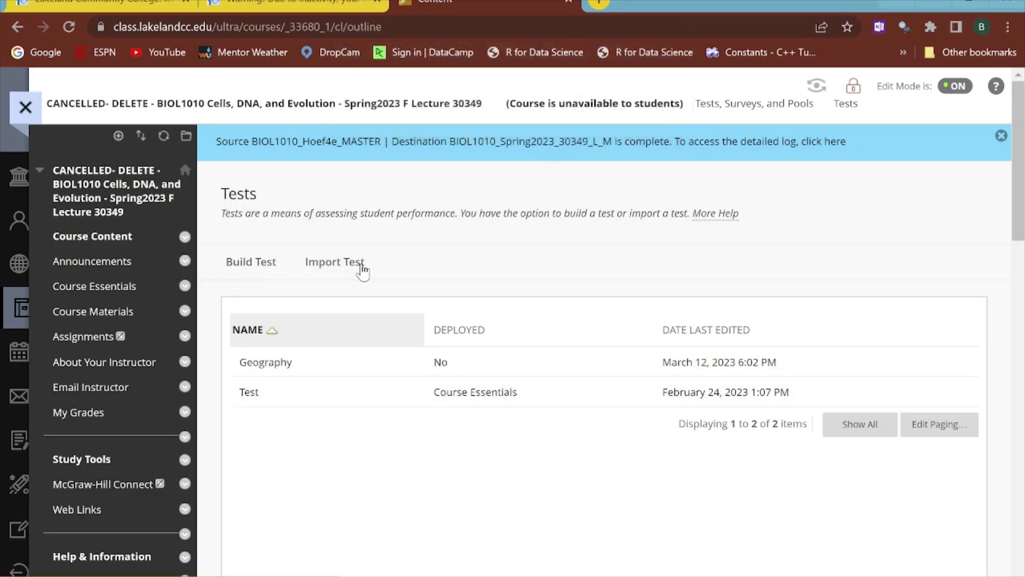
Build a new test named Geography with empty description and instructions, and submit it.
left_click(254, 299)
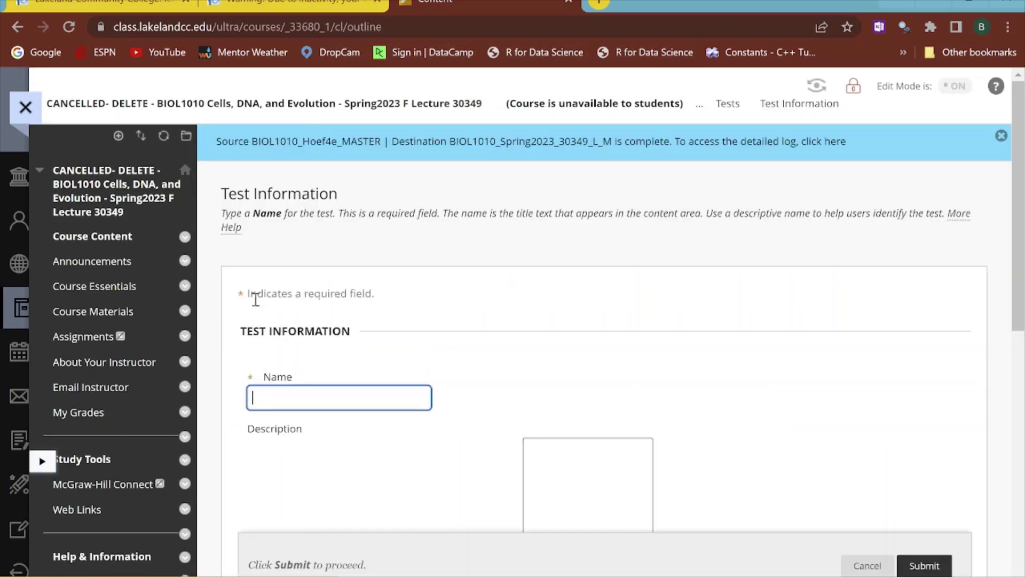
left_click(314, 395)
left_click(362, 365)
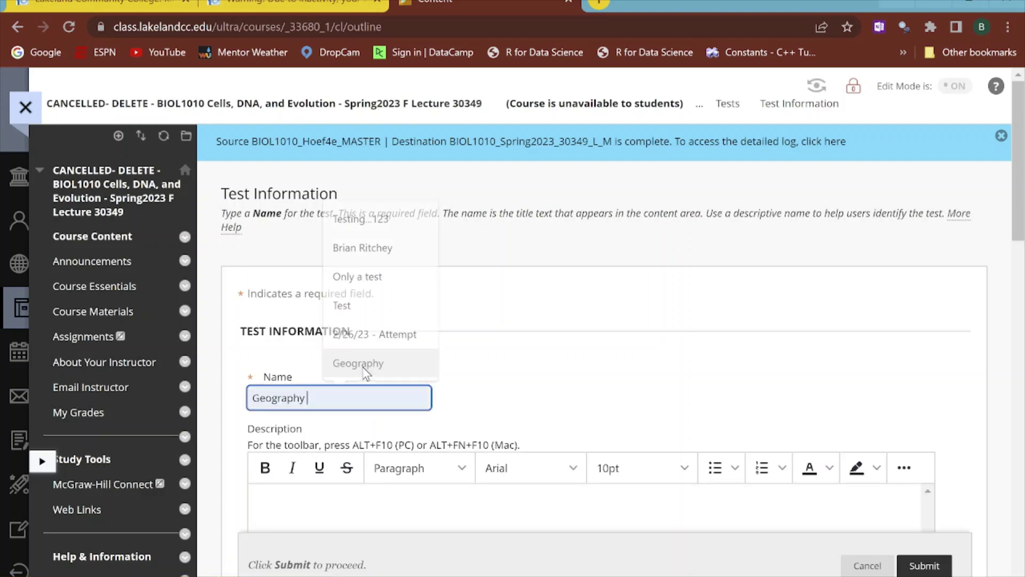
scroll(566, 347, "down", 3)
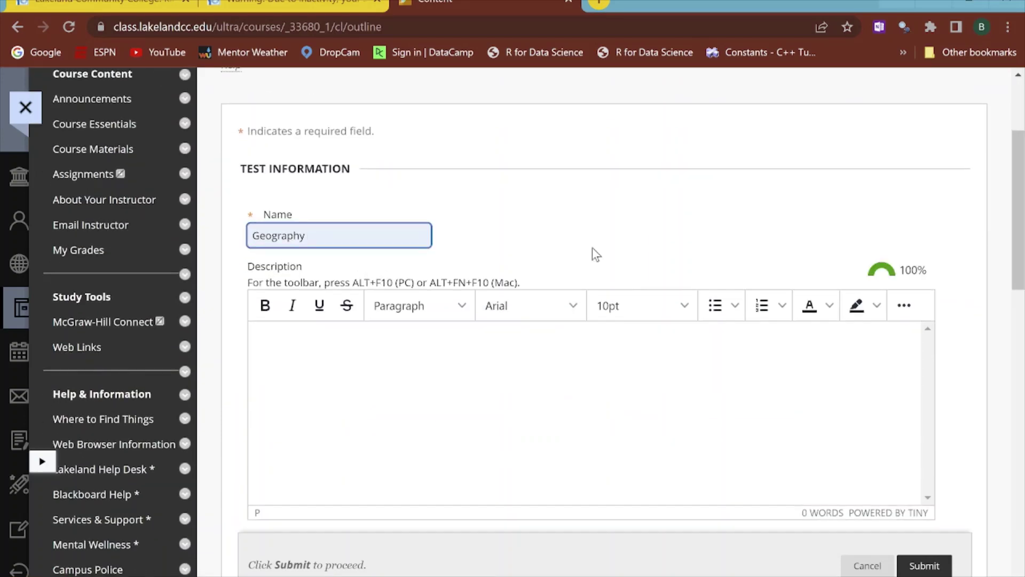
scroll(592, 251, "down", 7)
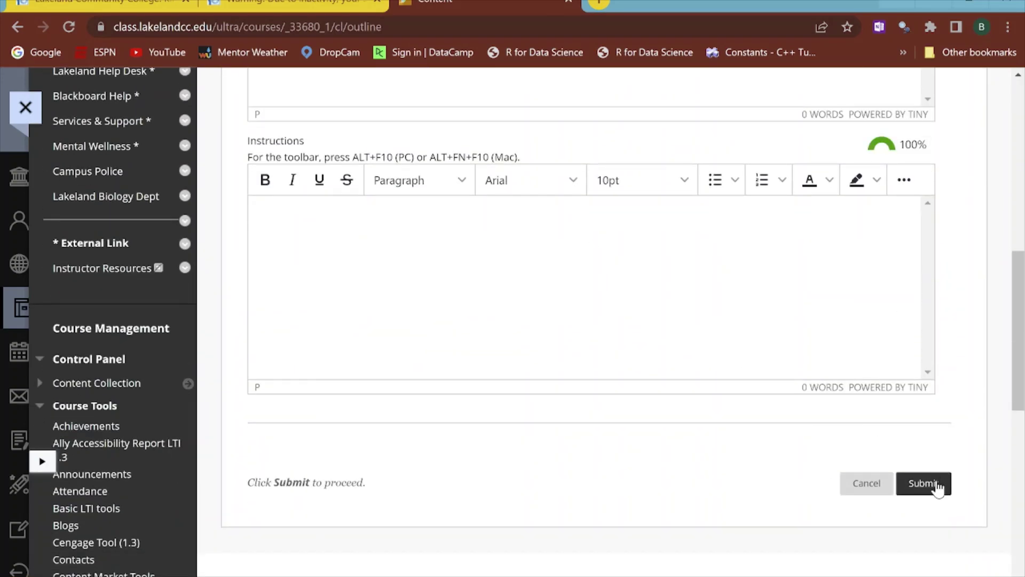
left_click(937, 487)
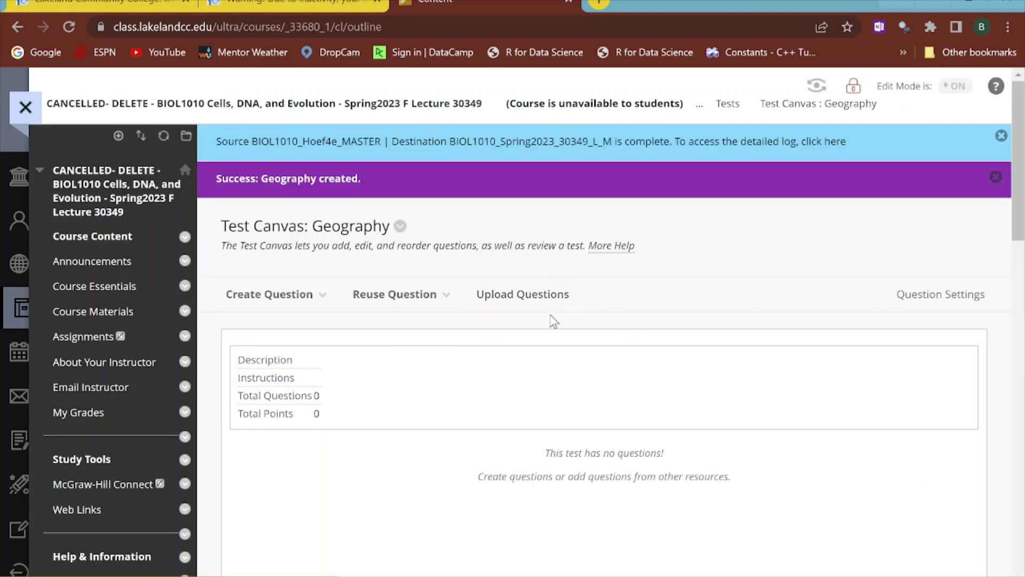
Upload the Desktop text file Geography Test.txt as questions for the Geography test, keeping 10 points per question.
left_click(519, 299)
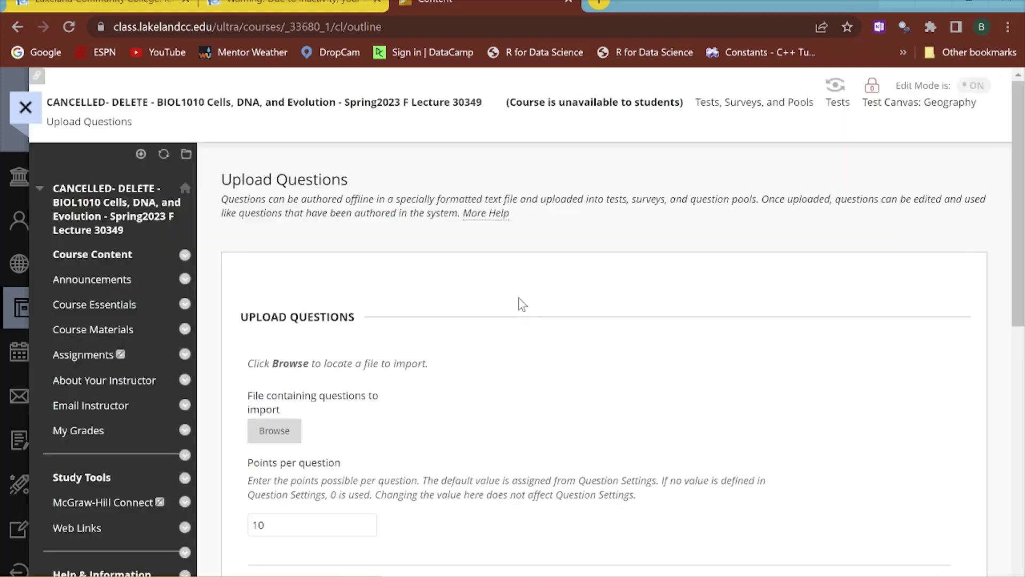
scroll(303, 343, "down", 2)
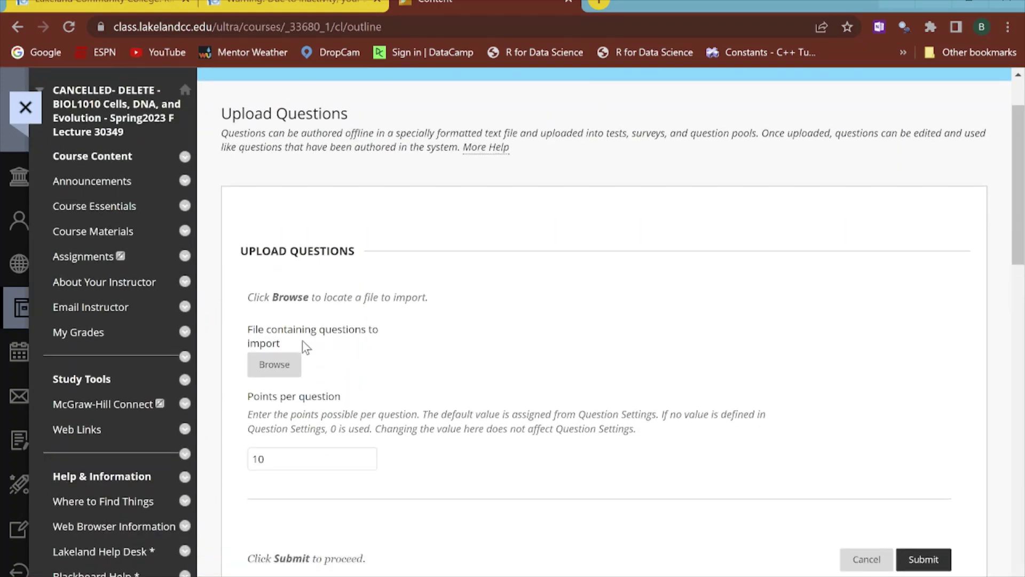
left_click(278, 368)
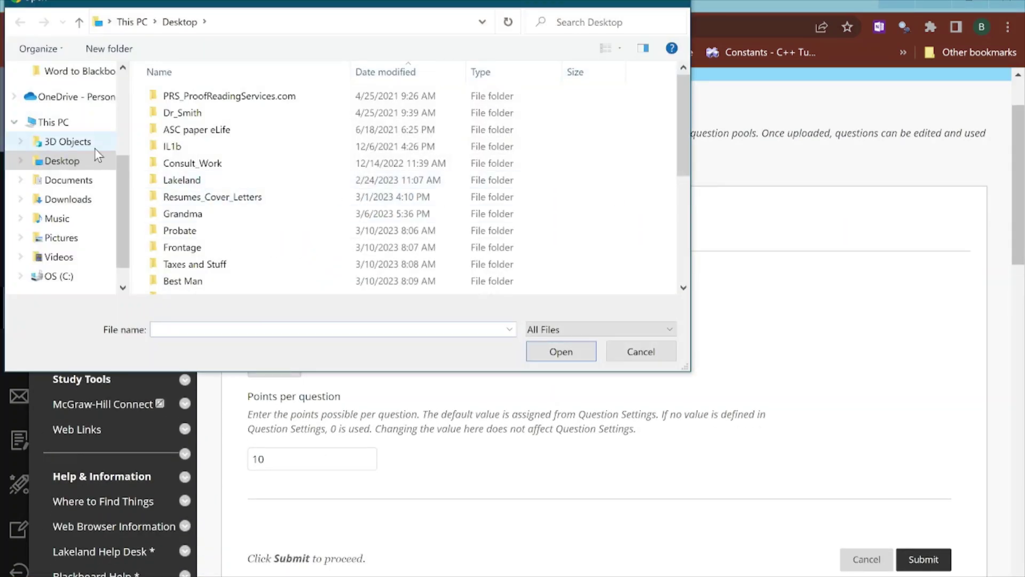
scroll(302, 160, "down", 5)
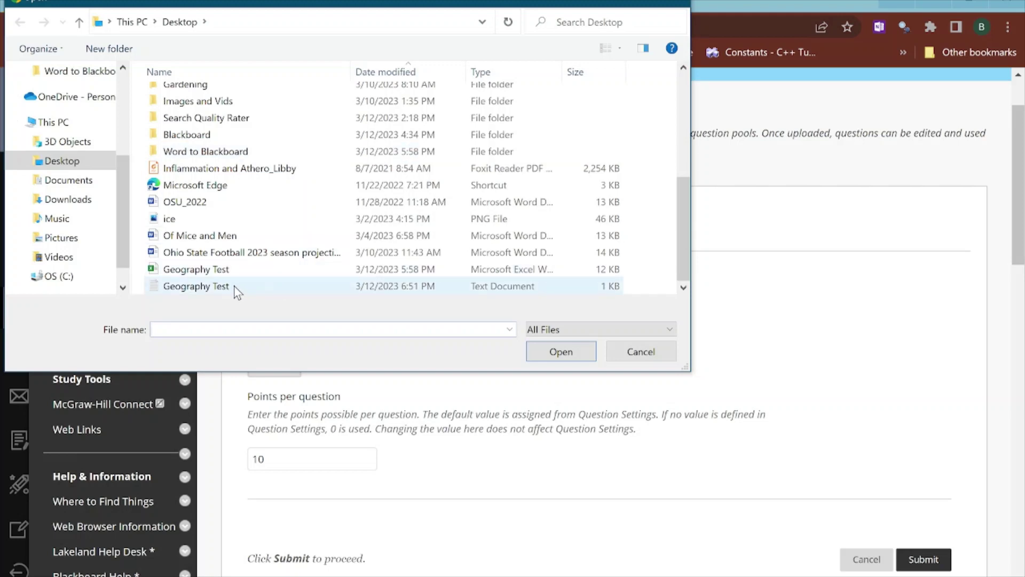
left_click(244, 289)
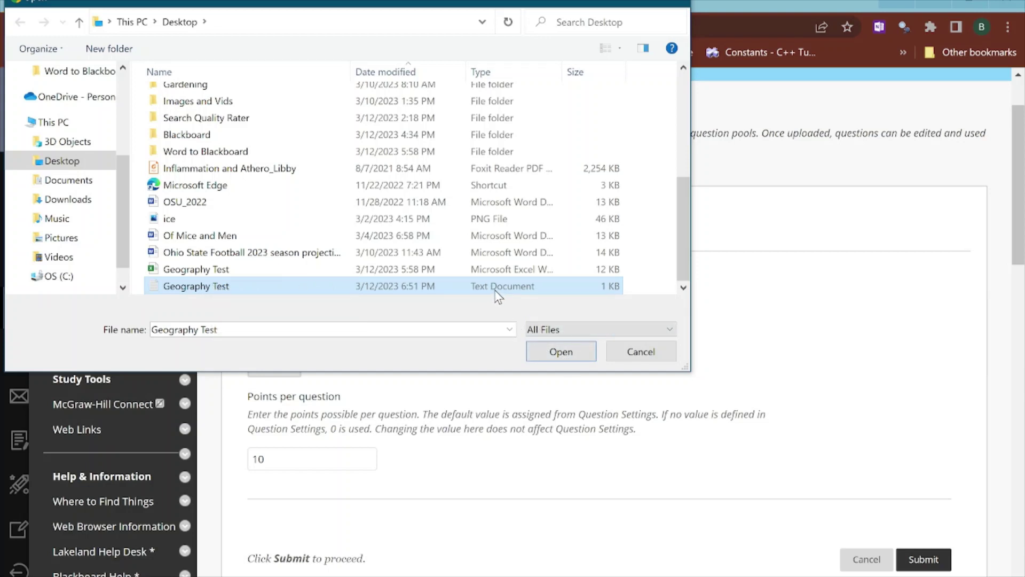
left_click(559, 355)
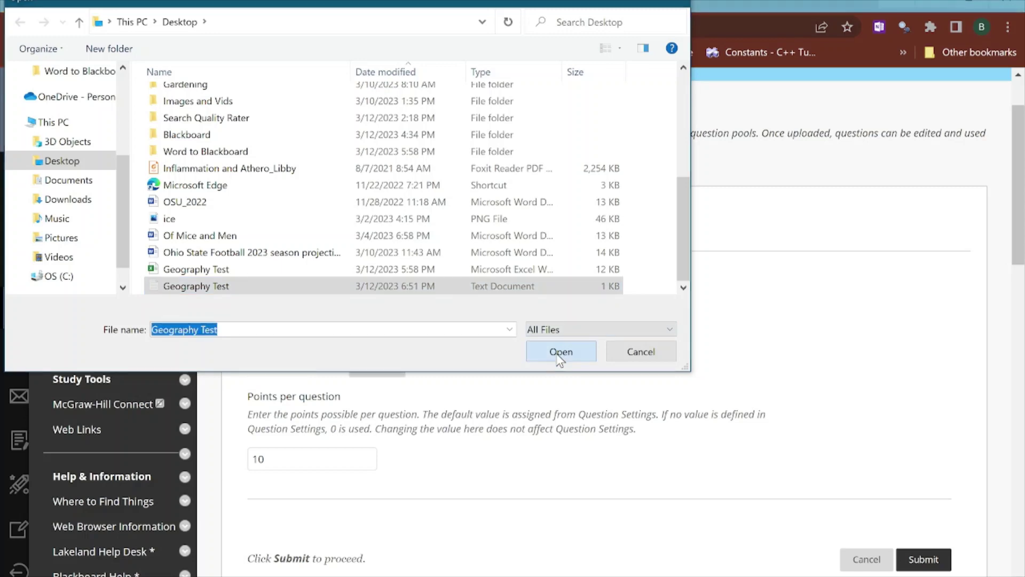
scroll(881, 467, "down", 3)
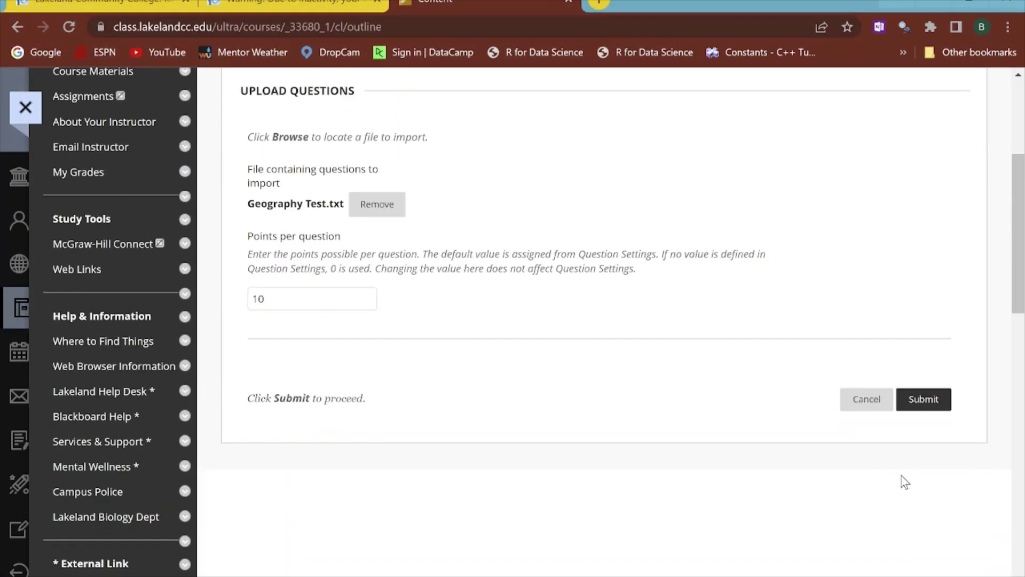
left_click(922, 399)
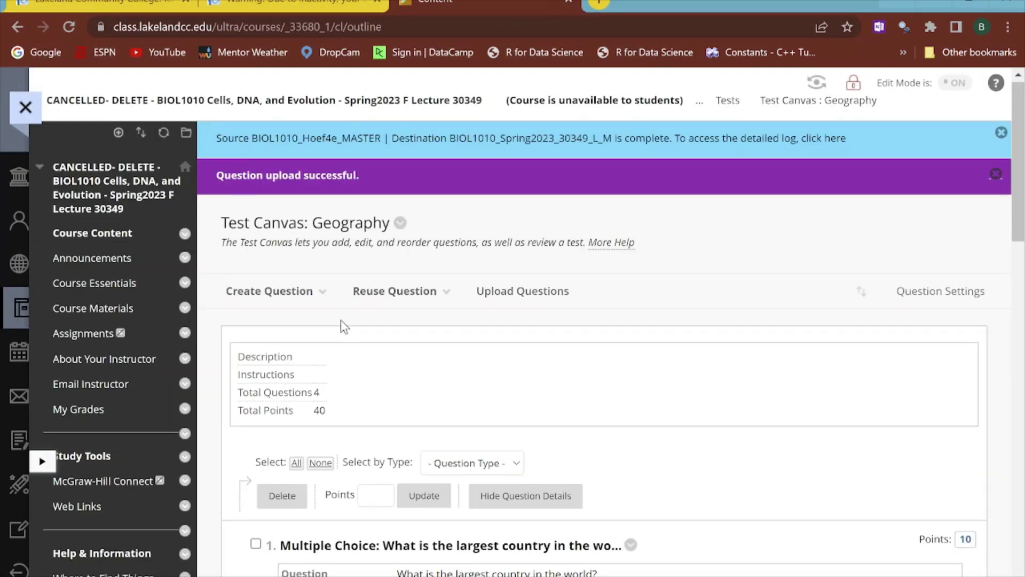
Review the uploaded multiple choice, true/false, essay and multiple answer questions and their marked answers on the Test Canvas.
scroll(344, 326, "down", 7)
scroll(396, 314, "up", 2)
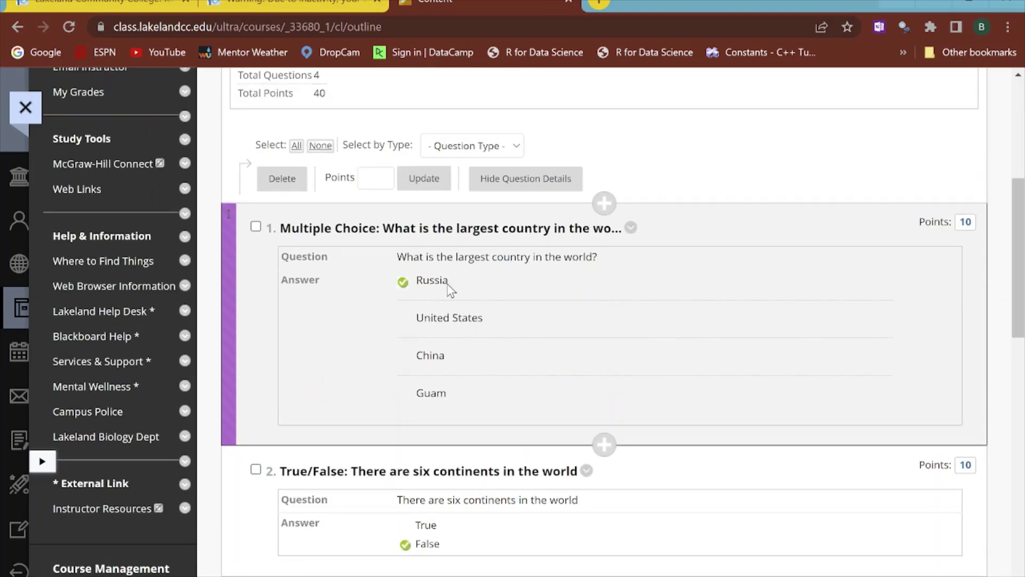
scroll(372, 320, "down", 4)
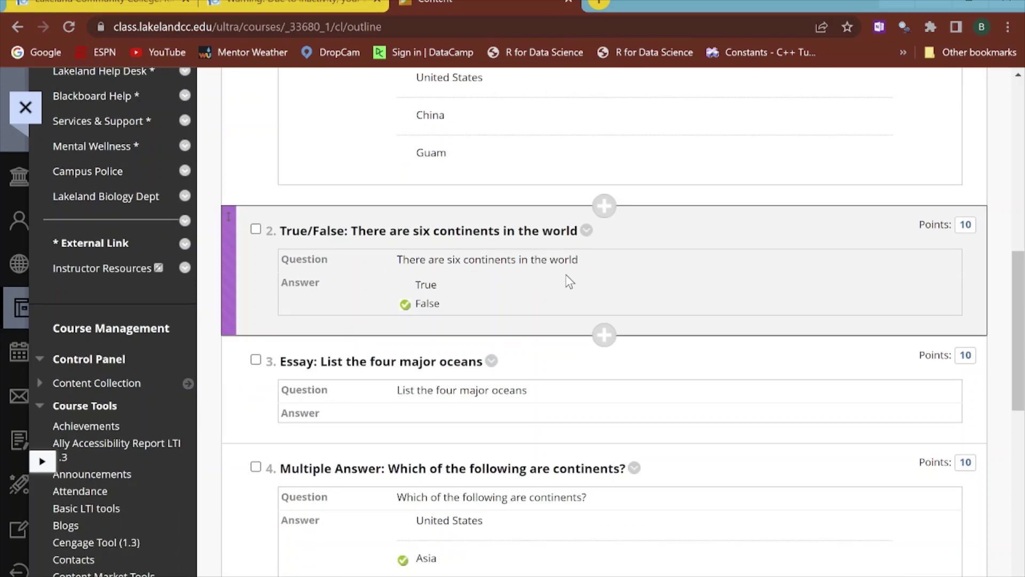
scroll(353, 316, "down", 3)
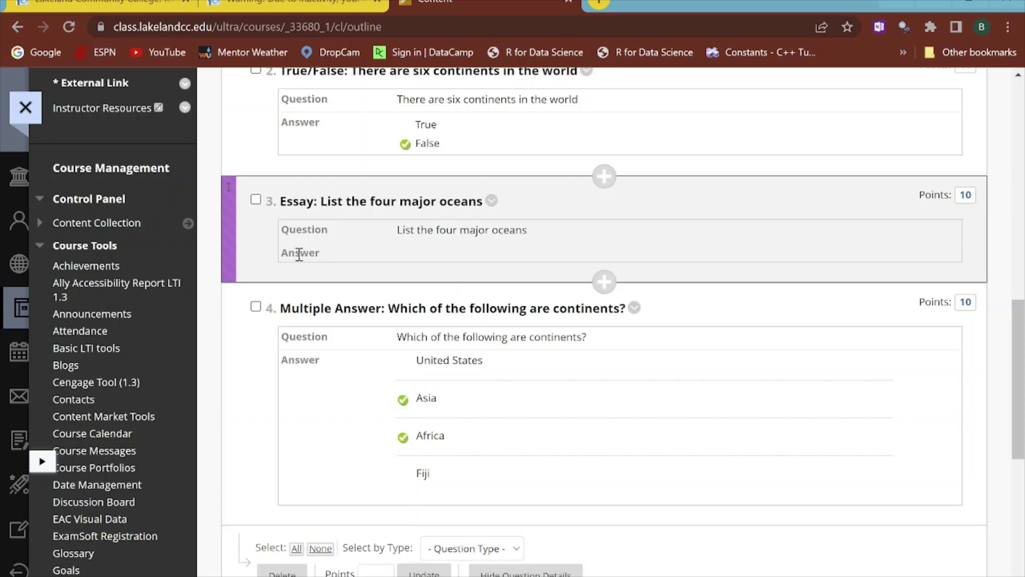
scroll(320, 289, "down", 3)
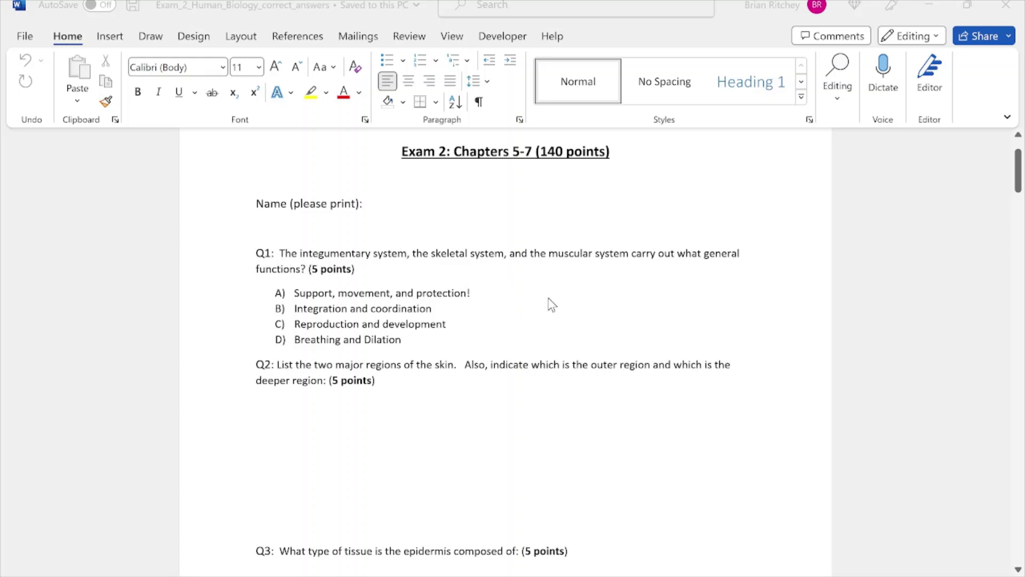
Switch to the Word document Exam_2_Human_Biology_correct_answers and examine how the correct answer to Q1 is marked.
left_click(505, 305)
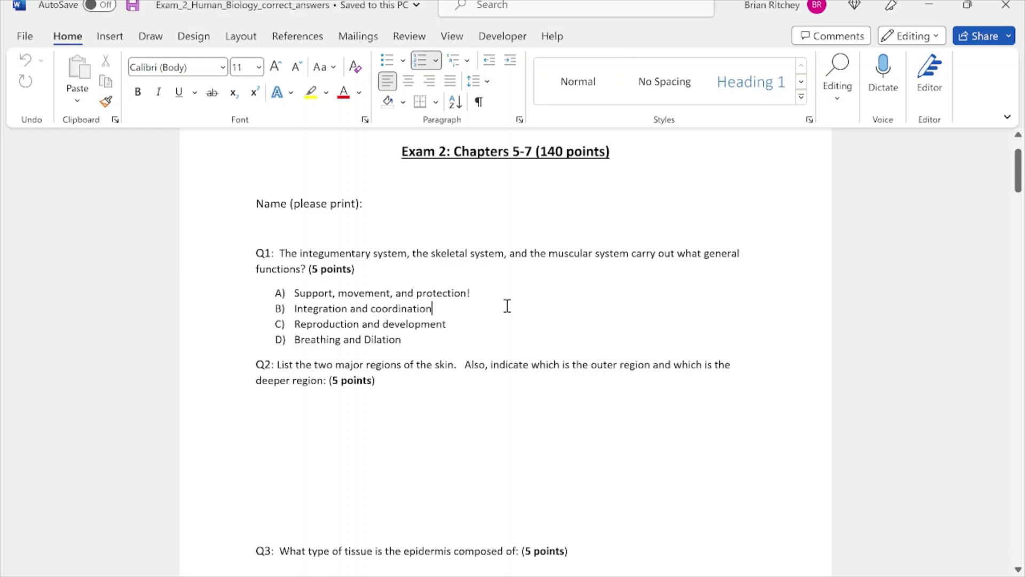
left_click_drag(467, 293, 470, 293)
left_click(474, 297)
right_click(469, 294)
left_click(473, 312)
scroll(495, 299, "down", 3)
scroll(577, 272, "up", 2)
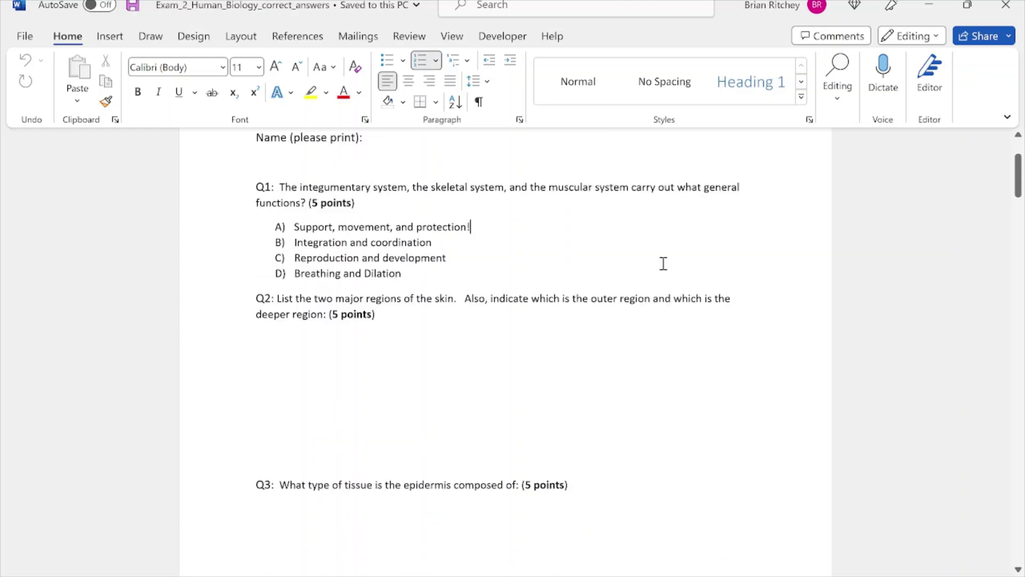
Examine the numbering, point values, answer choices and blank answer spaces of questions Q1 to Q5 in the exam document.
scroll(663, 263, "down", 3)
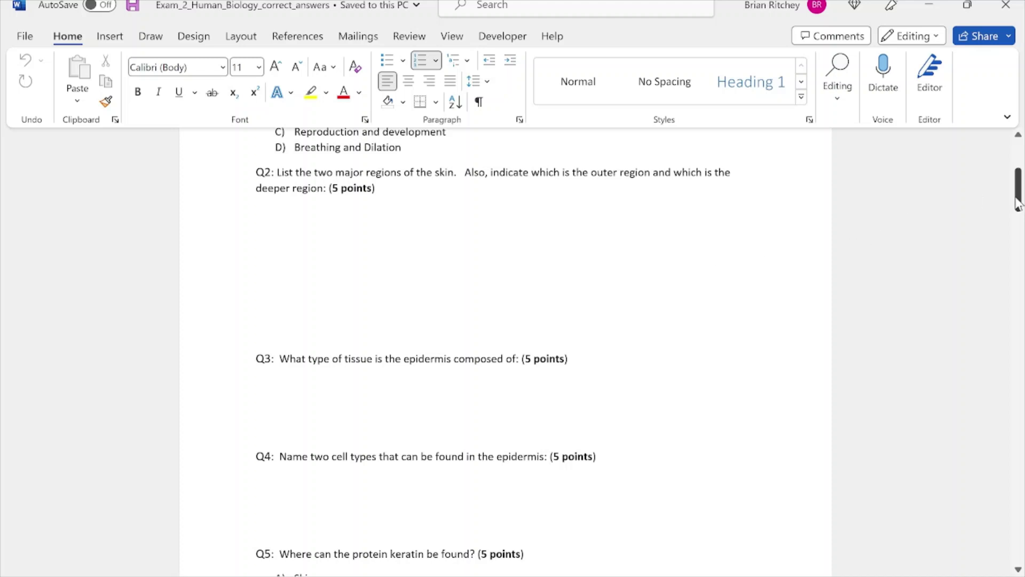
left_click_drag(1017, 203, 1017, 173)
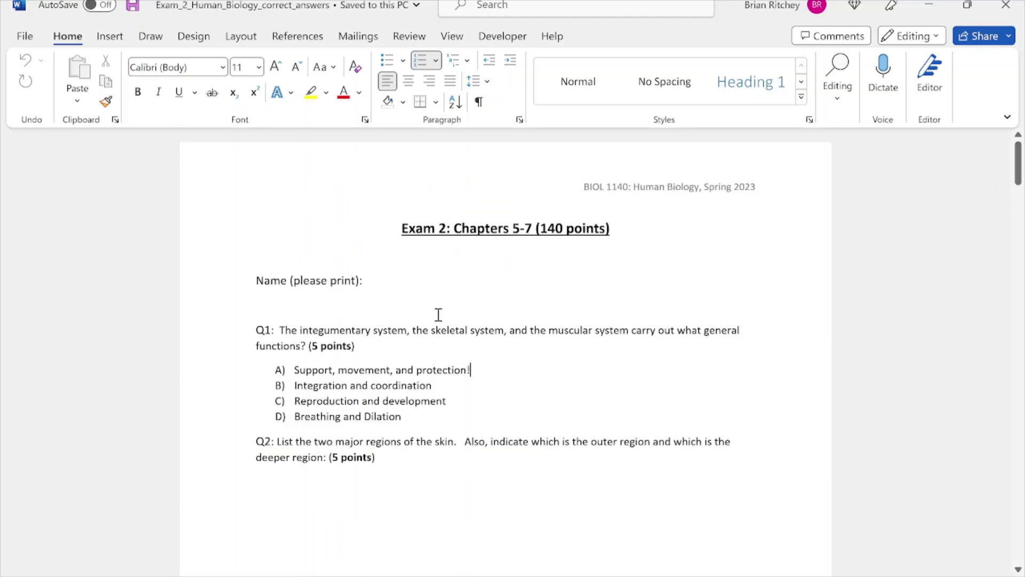
scroll(373, 309, "down", 1)
scroll(320, 297, "down", 2)
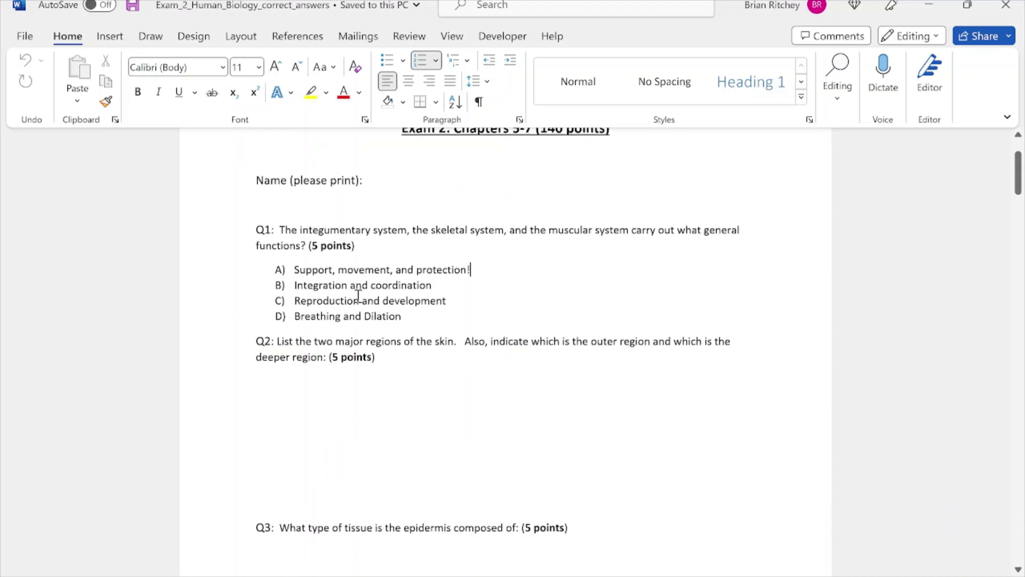
scroll(363, 297, "down", 4)
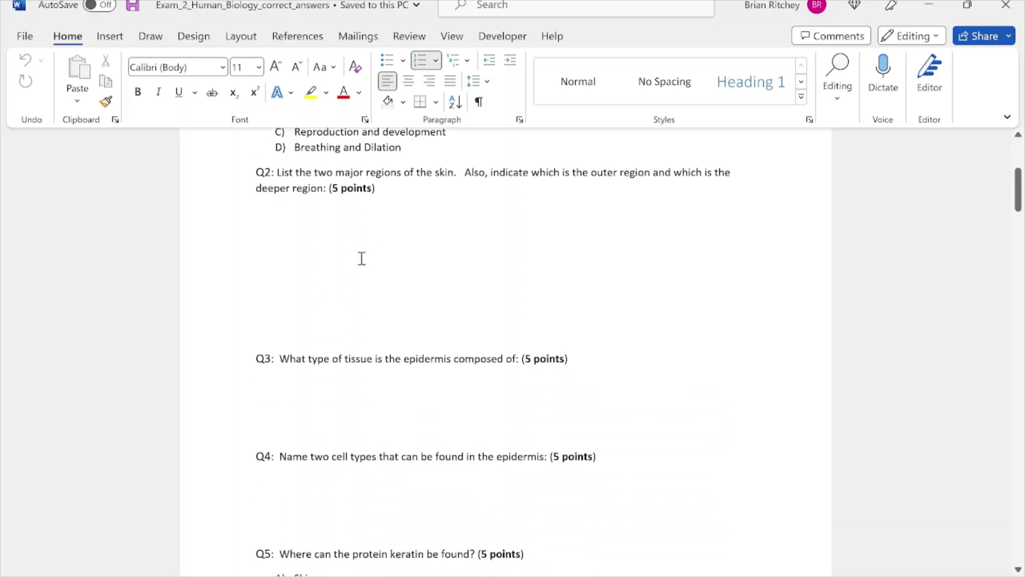
scroll(395, 263, "down", 4)
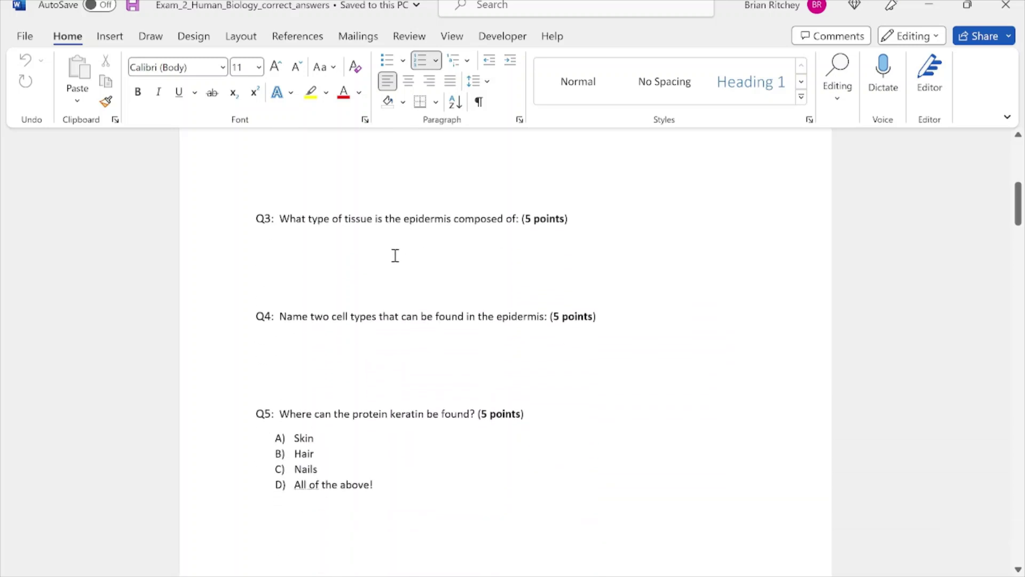
scroll(374, 235, "up", 3)
scroll(371, 232, "up", 2)
left_click(374, 270)
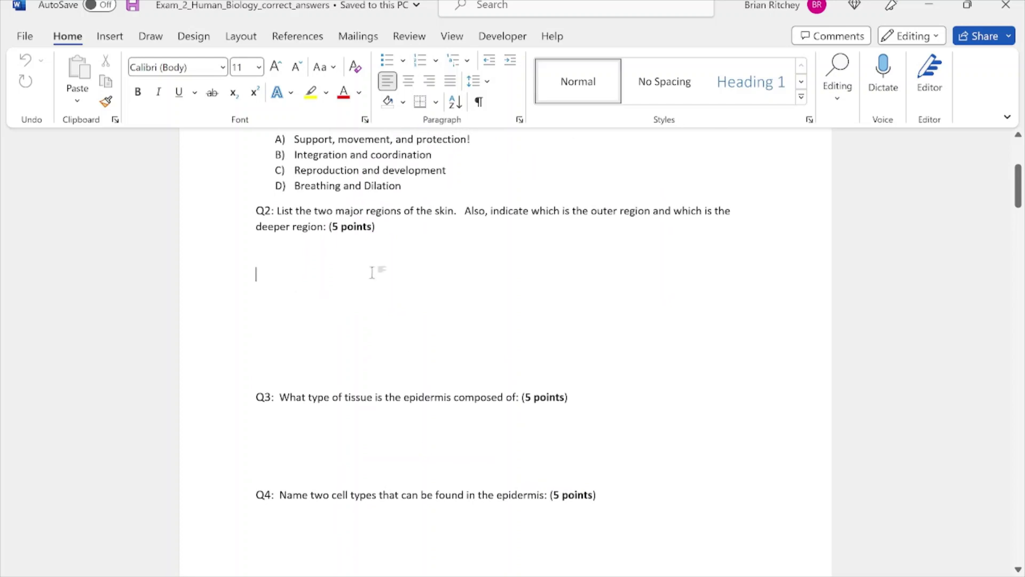
scroll(374, 273, "up", 4)
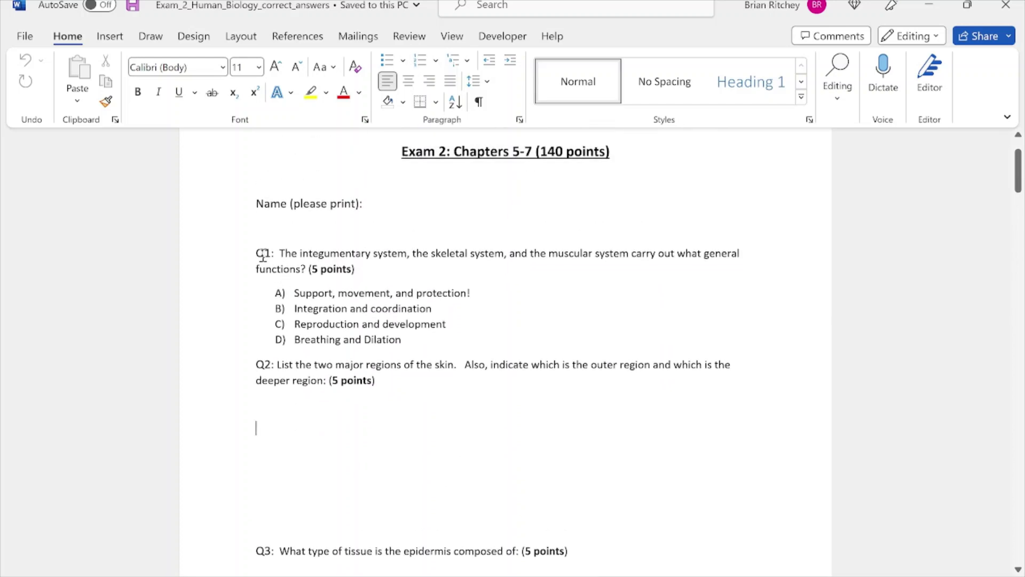
Copy questions Q1 through Q28 with their answer choices from the exam document, leaving out the bonus questions.
left_click_drag(253, 249, 373, 262)
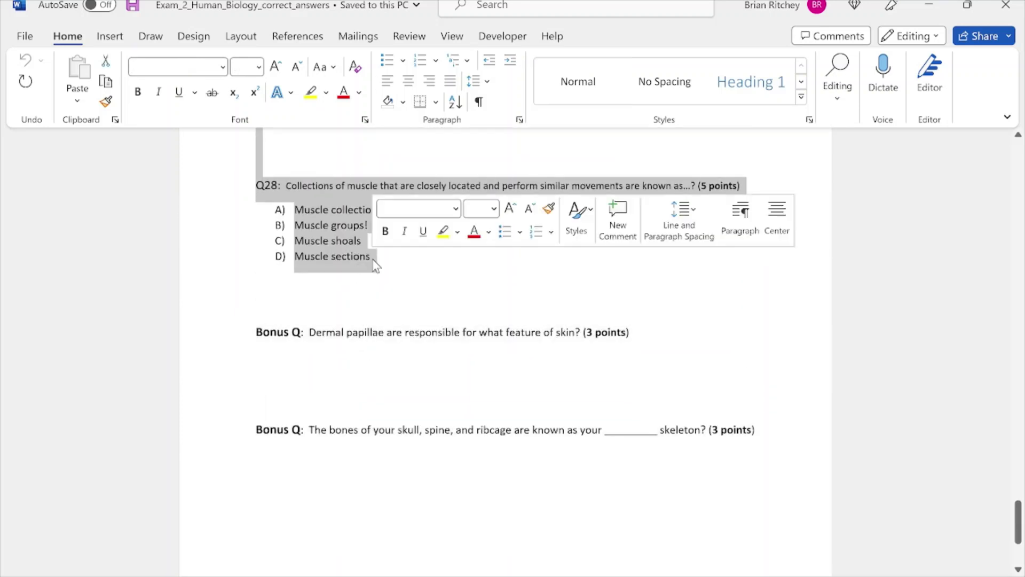
right_click(315, 209)
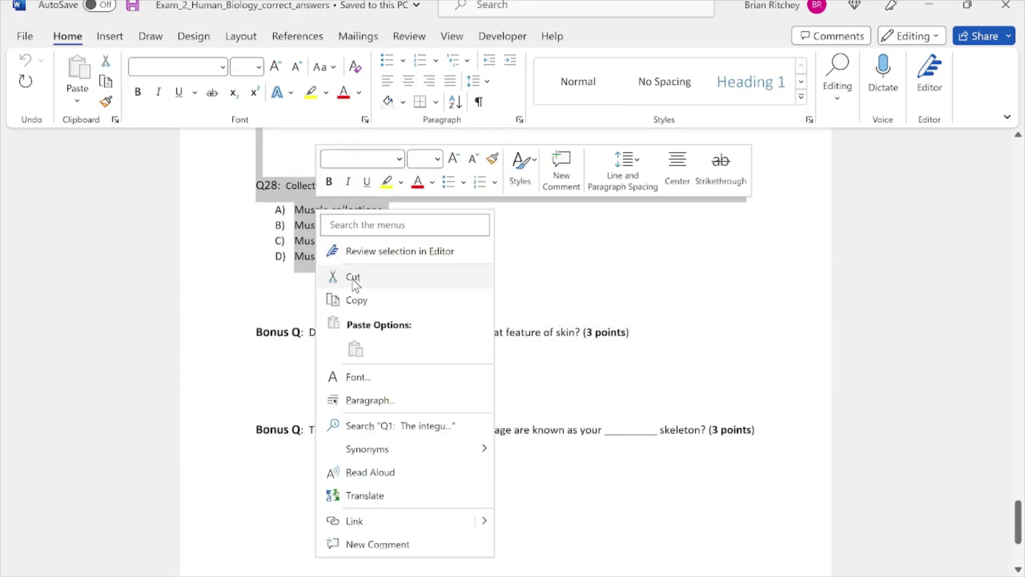
left_click(357, 300)
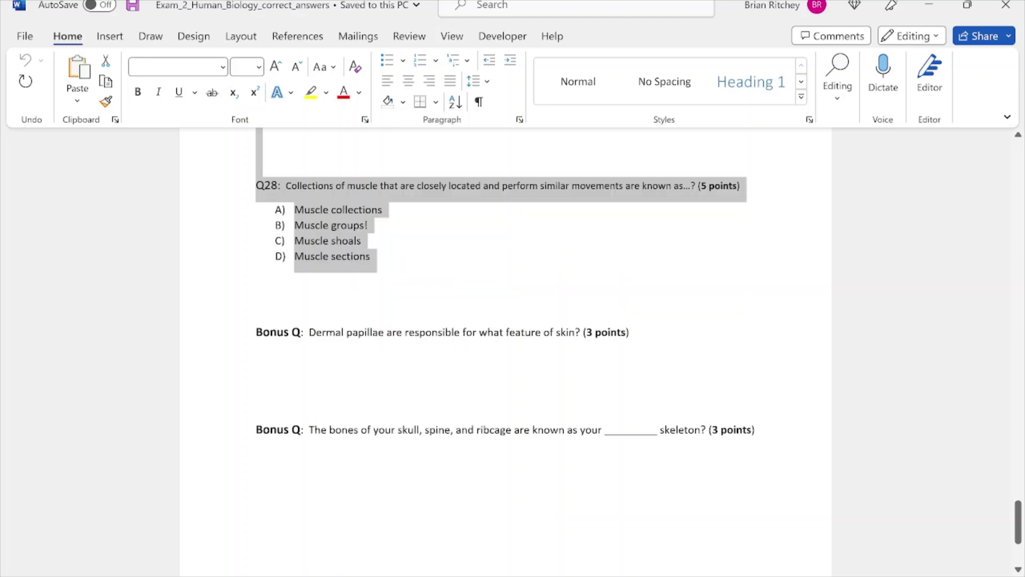
Switch to the Excel workbook Test_2_25_23 and paste the copied questions at cell A1, matching the destination formatting.
left_click(620, 576)
left_click(563, 553)
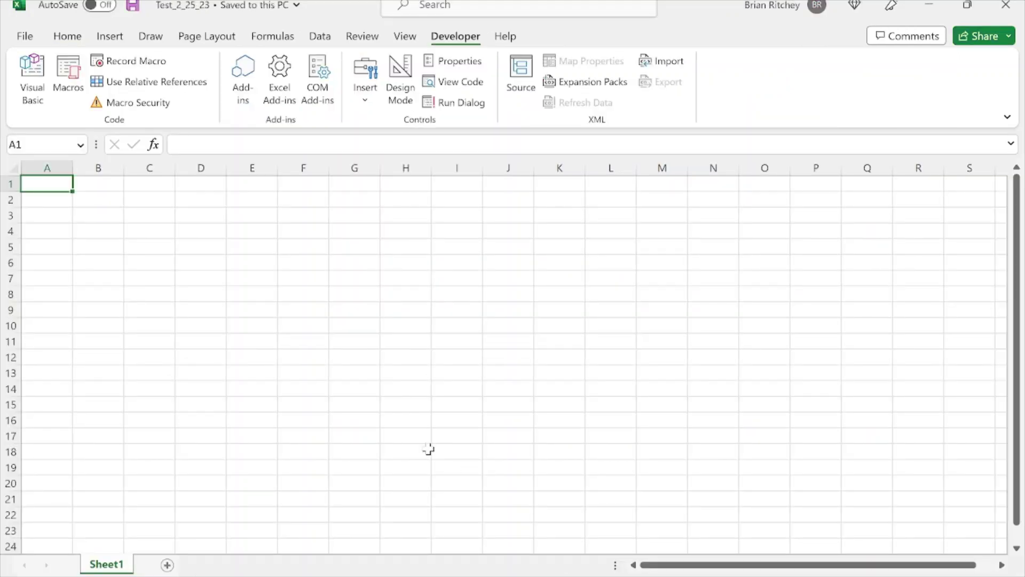
right_click(37, 186)
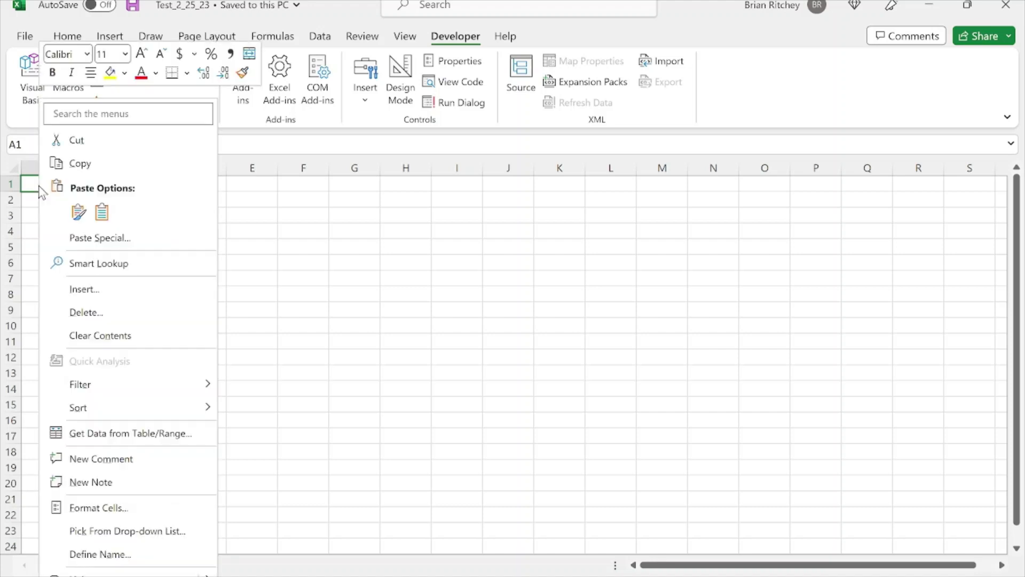
left_click(102, 212)
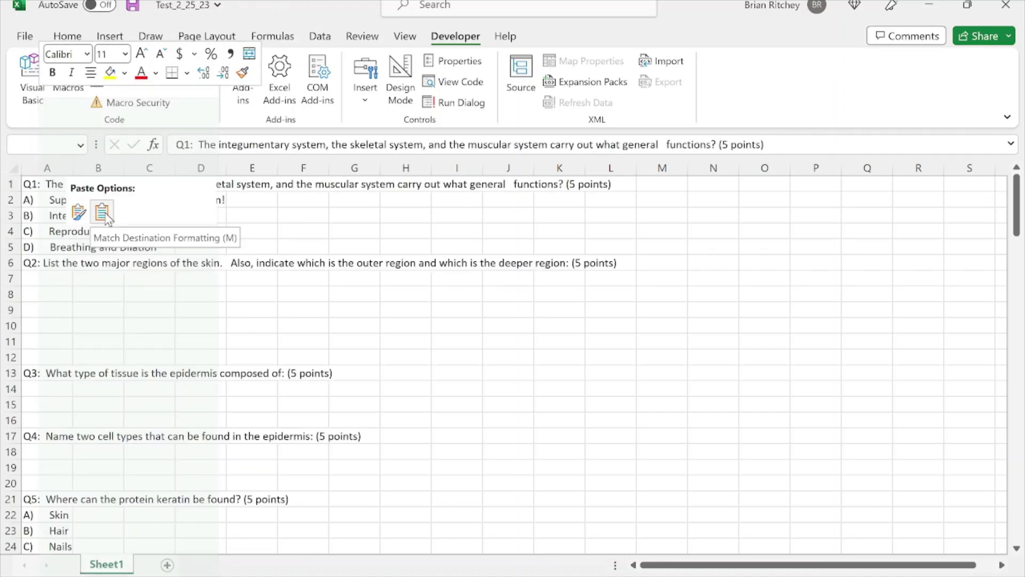
left_click(102, 212)
left_click(246, 315)
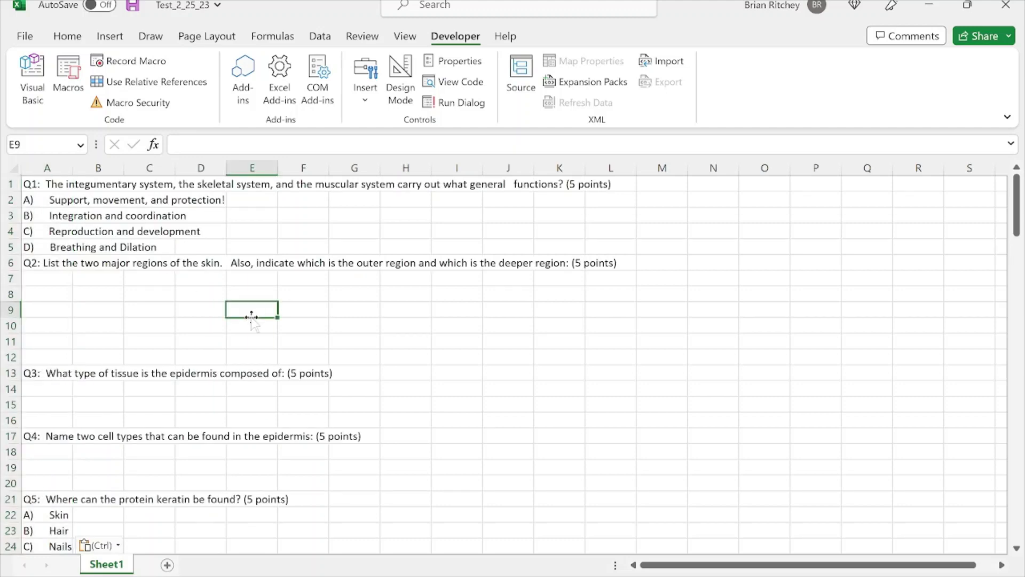
Look over the pasted questions, run the VBA macro format_tests_for_blackboard on Sheet1, and return to the worksheet.
scroll(51, 232, "down", 6)
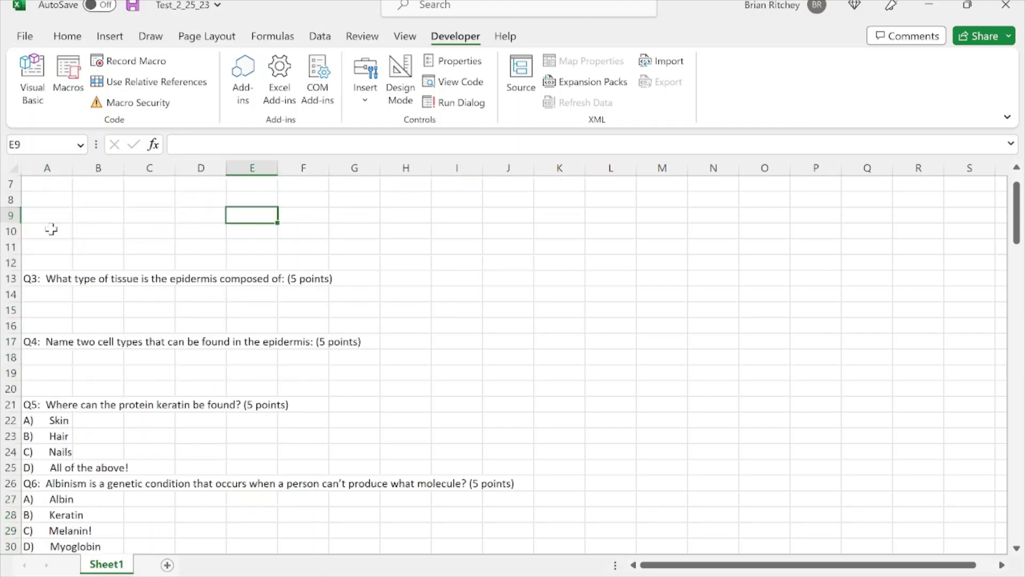
scroll(52, 240, "down", 20)
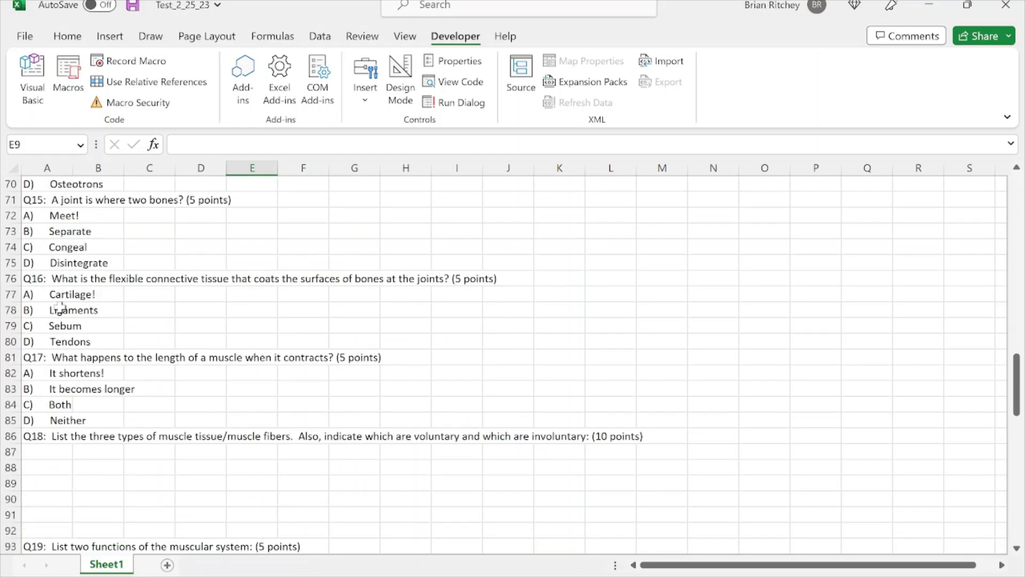
scroll(62, 310, "down", 4)
scroll(62, 310, "up", 5)
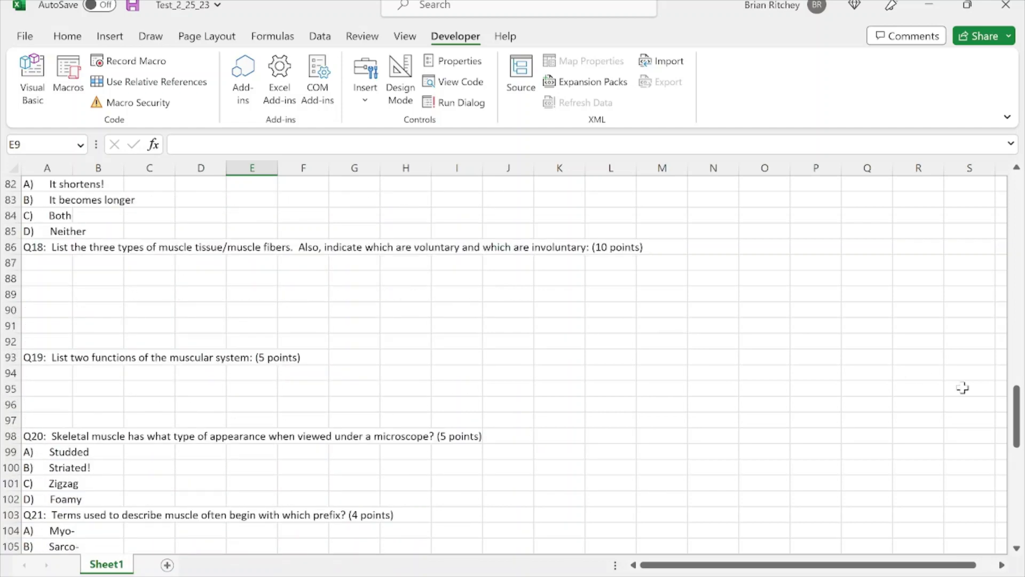
left_click_drag(1016, 410, 1016, 203)
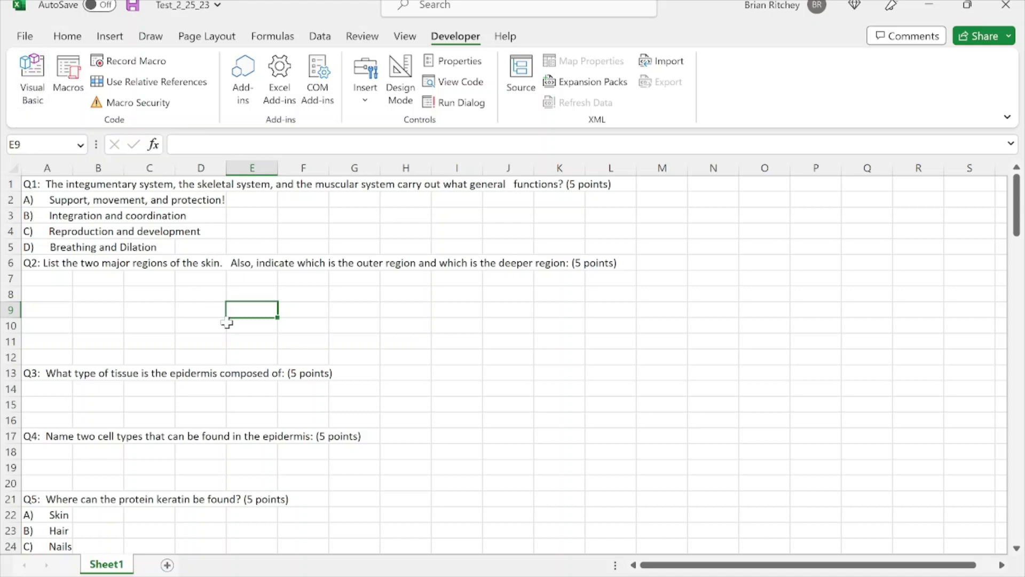
left_click(34, 78)
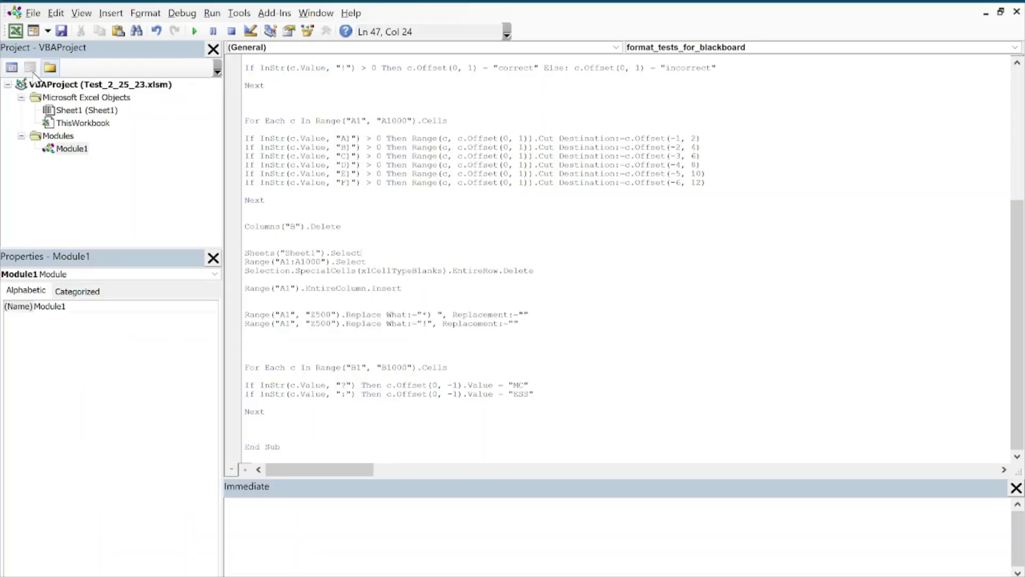
left_click(195, 33)
left_click(15, 31)
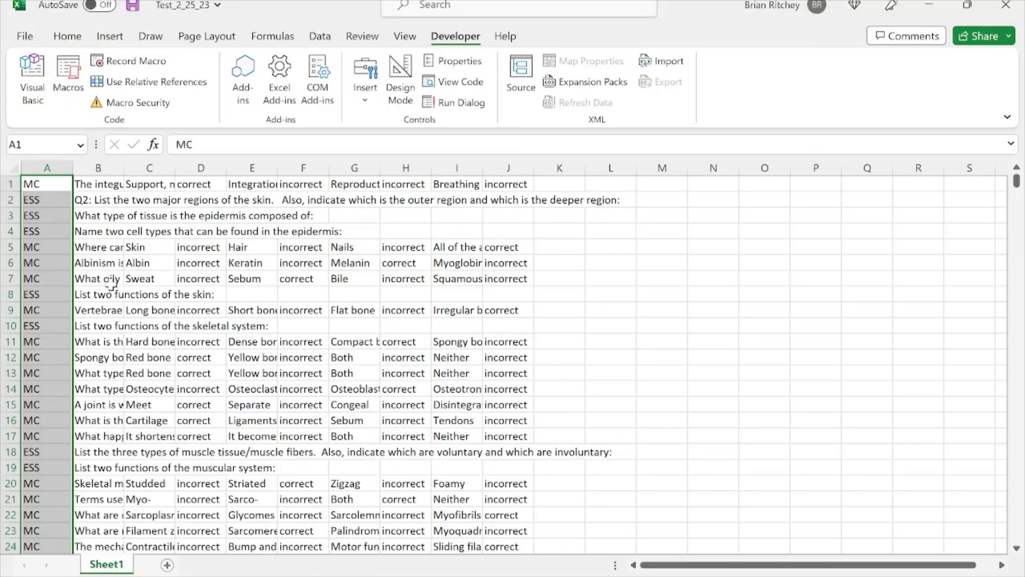
Check the first two converted questions and remove the leftover "Q2:" prefix from the question text in cell B2.
left_click(214, 231)
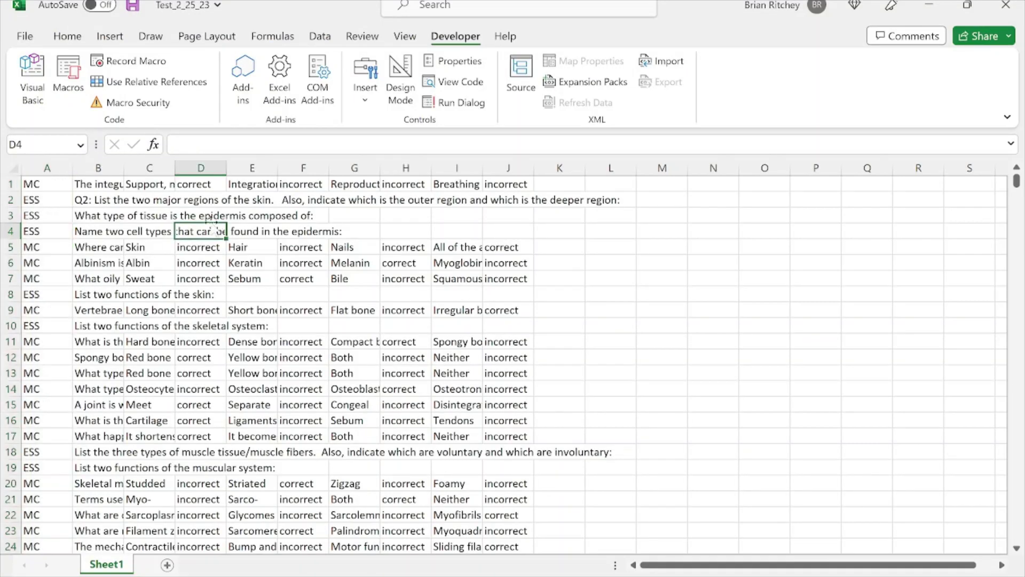
left_click(53, 188)
left_click(107, 187)
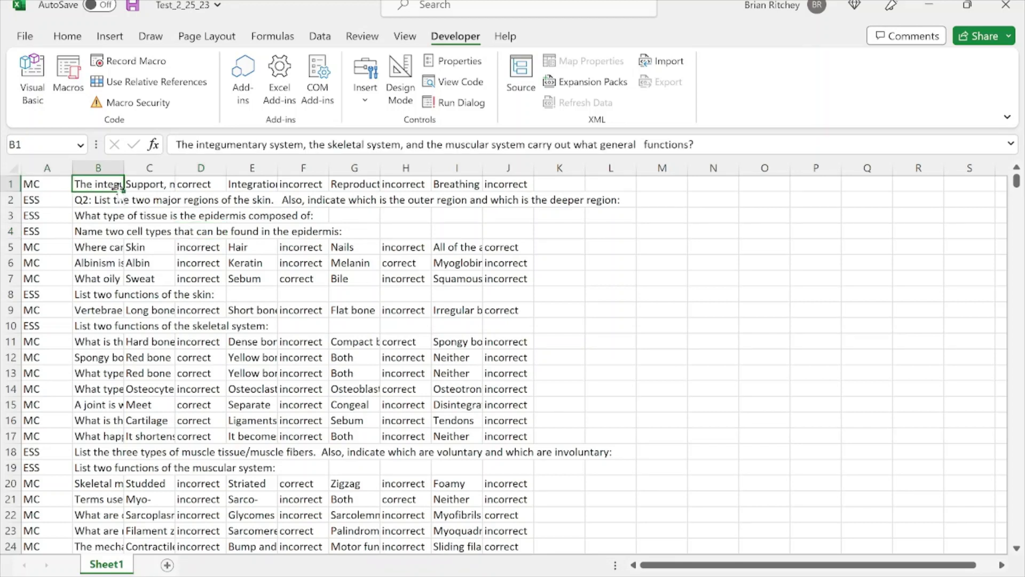
left_click(64, 201)
left_click(94, 200)
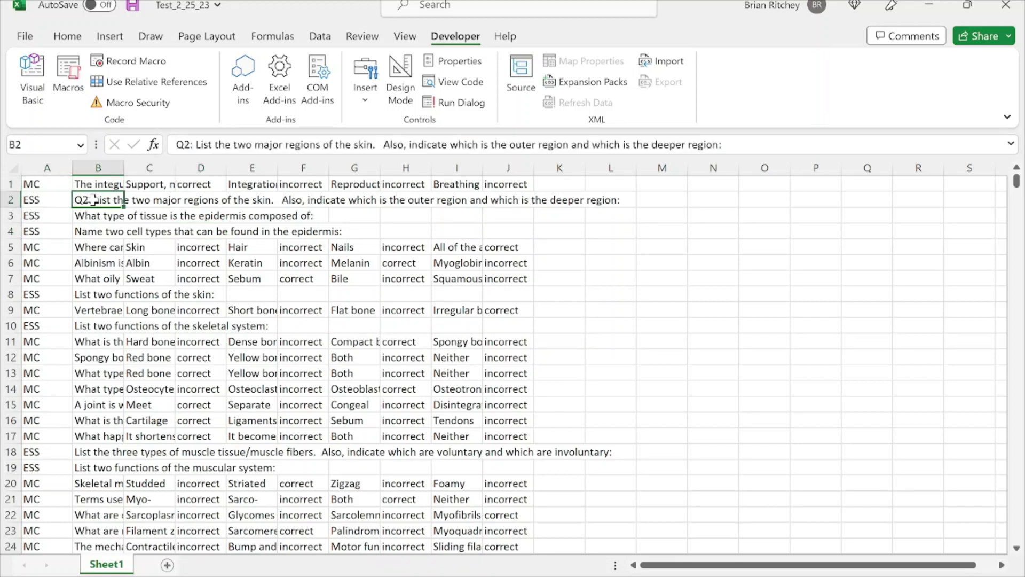
left_click(193, 144)
left_click_drag(194, 144, 170, 145)
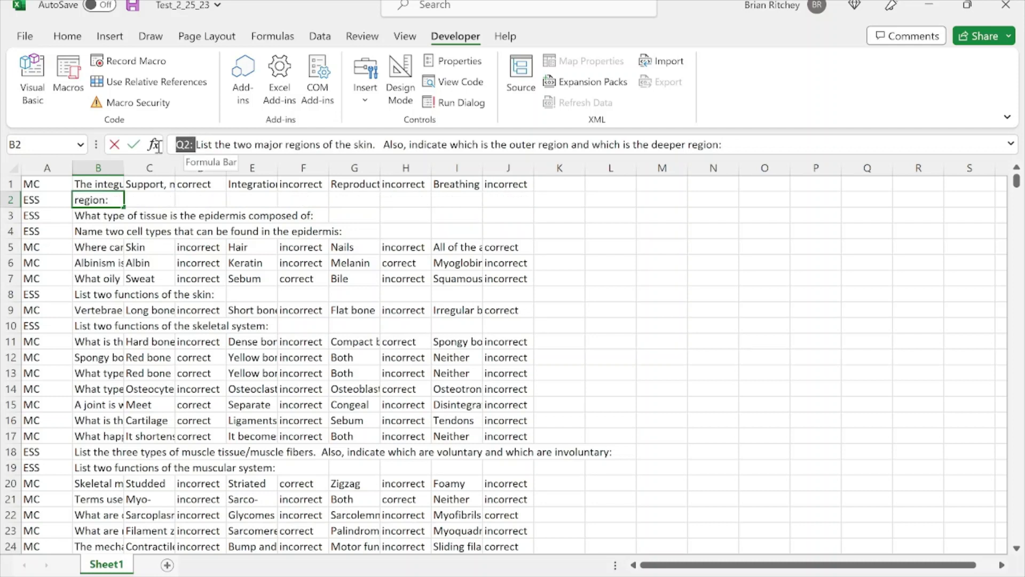
key("Delete")
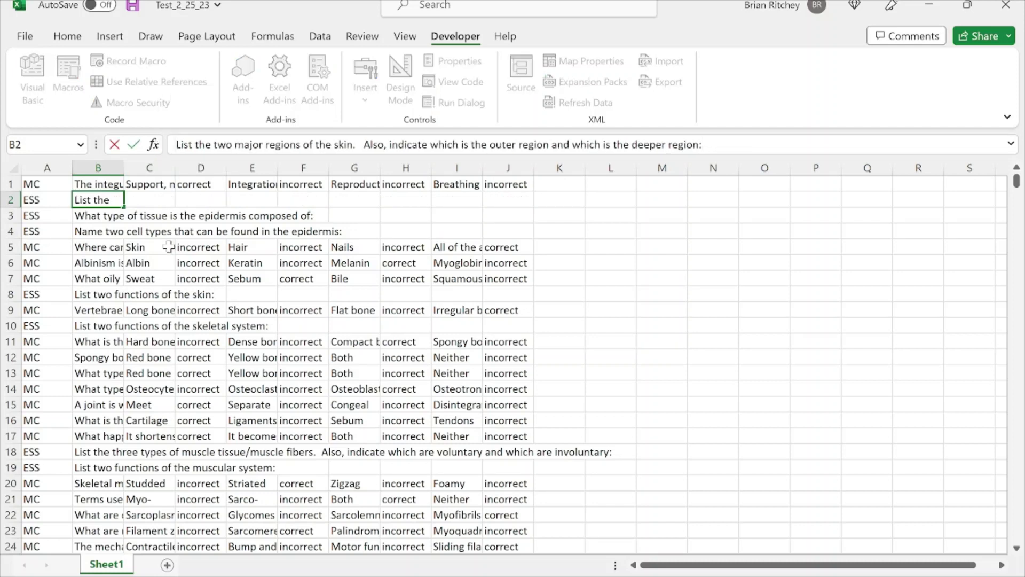
left_click(166, 264)
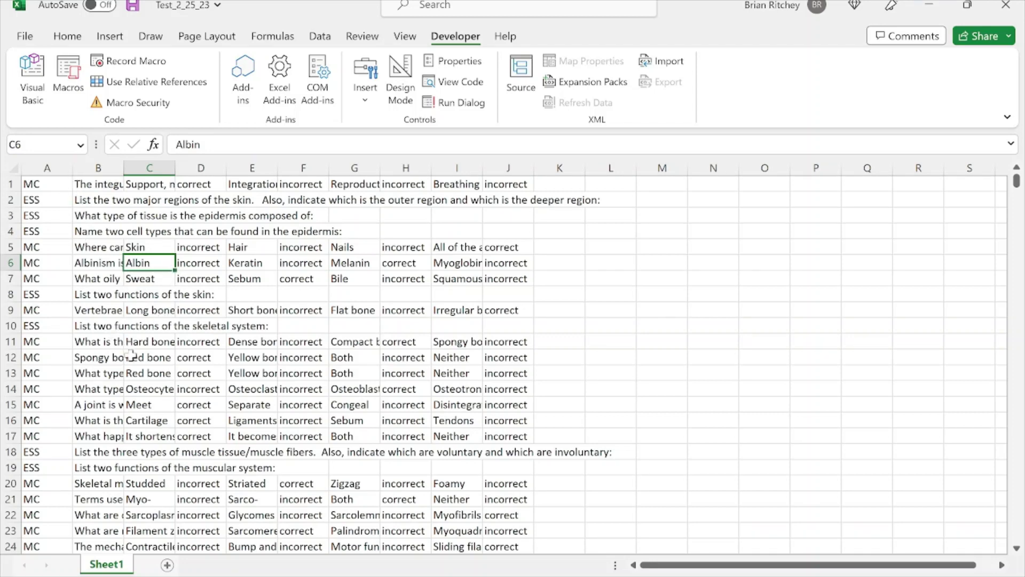
Prepare to save a copy of the worksheet named Presto Chango in the Text (Tab delimited) (*.txt) format.
scroll(133, 358, "down", 2)
scroll(128, 356, "up", 2)
left_click(550, 260)
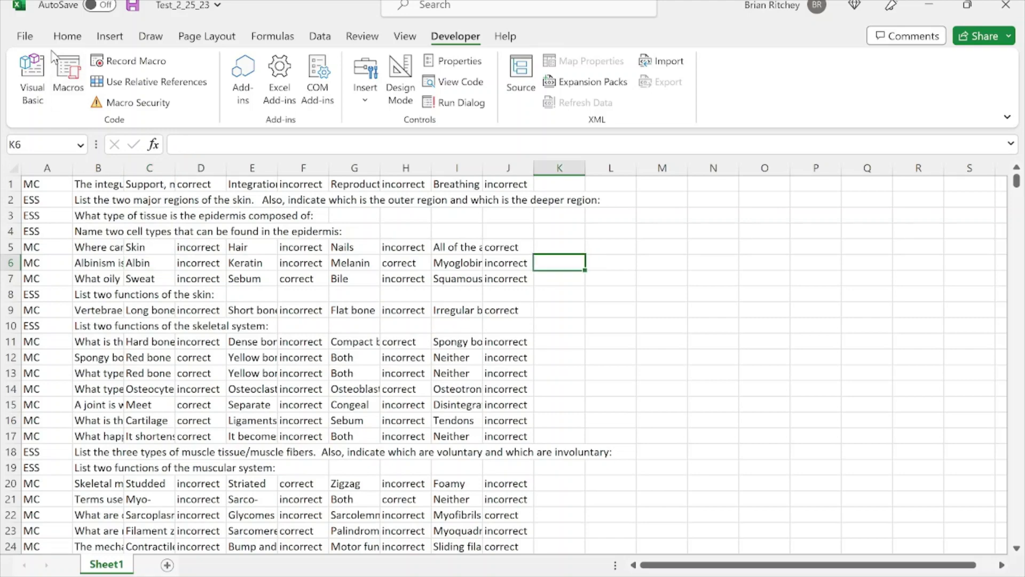
left_click(23, 37)
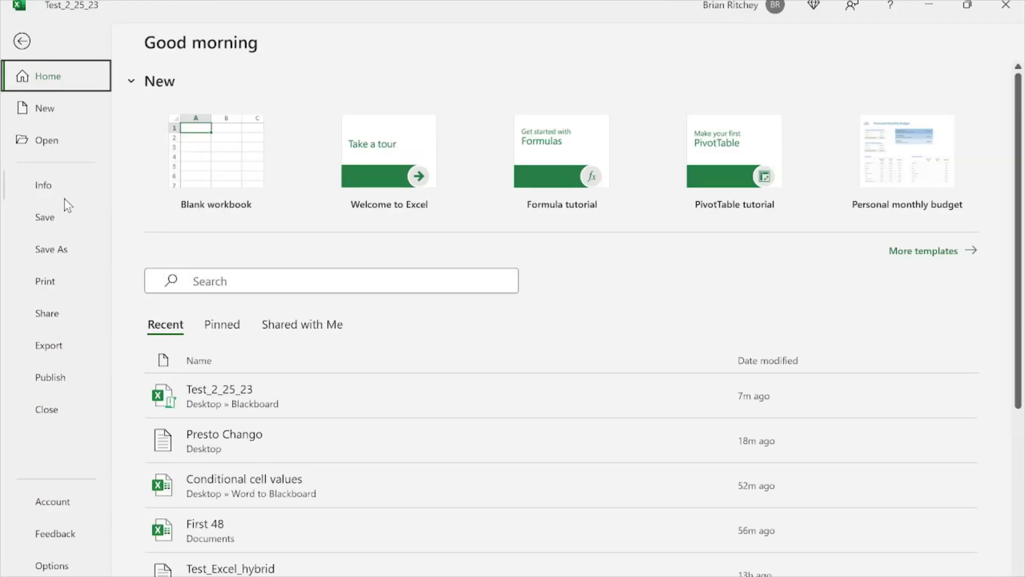
left_click(52, 250)
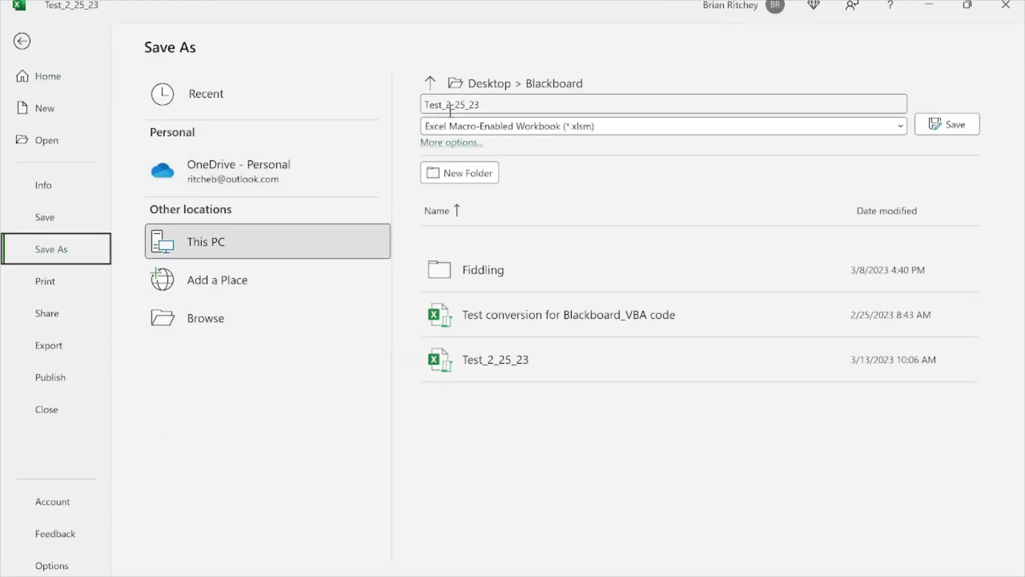
left_click(508, 105)
type("Pre")
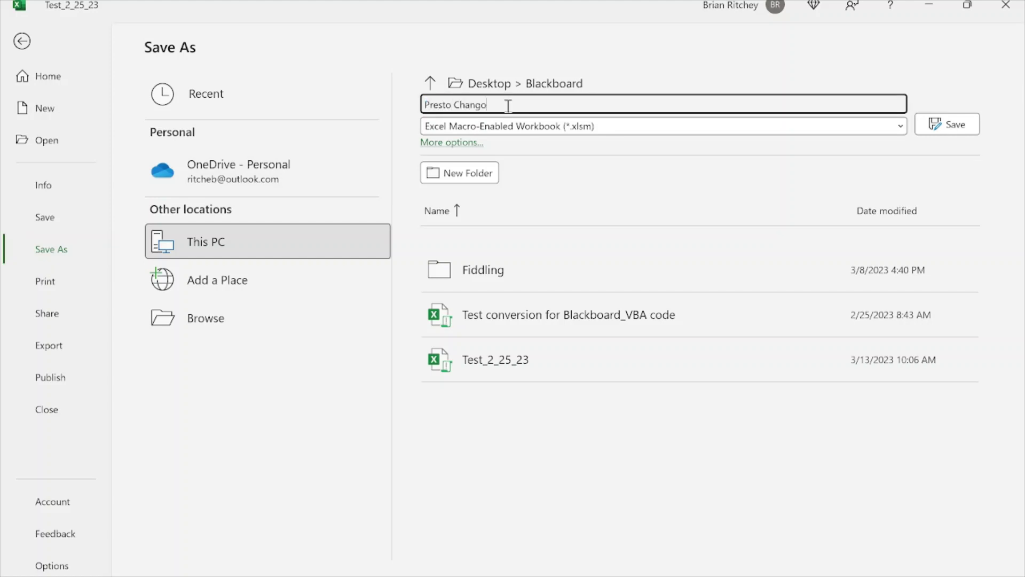
type("sto Chango")
left_click(629, 123)
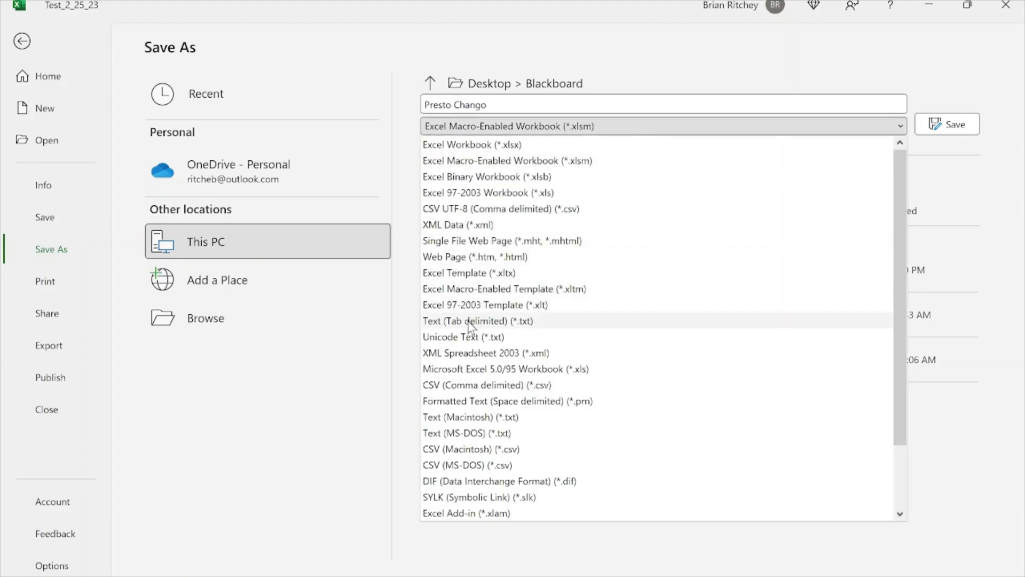
left_click(469, 321)
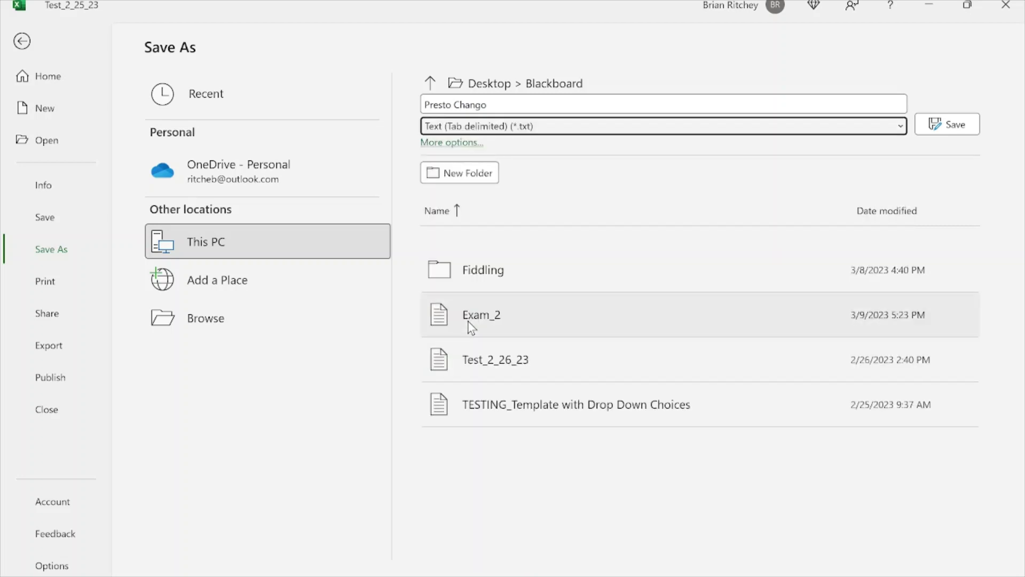
Save the tab-delimited file to the Desktop folder, replacing the existing Presto Chango.txt.
left_click(197, 320)
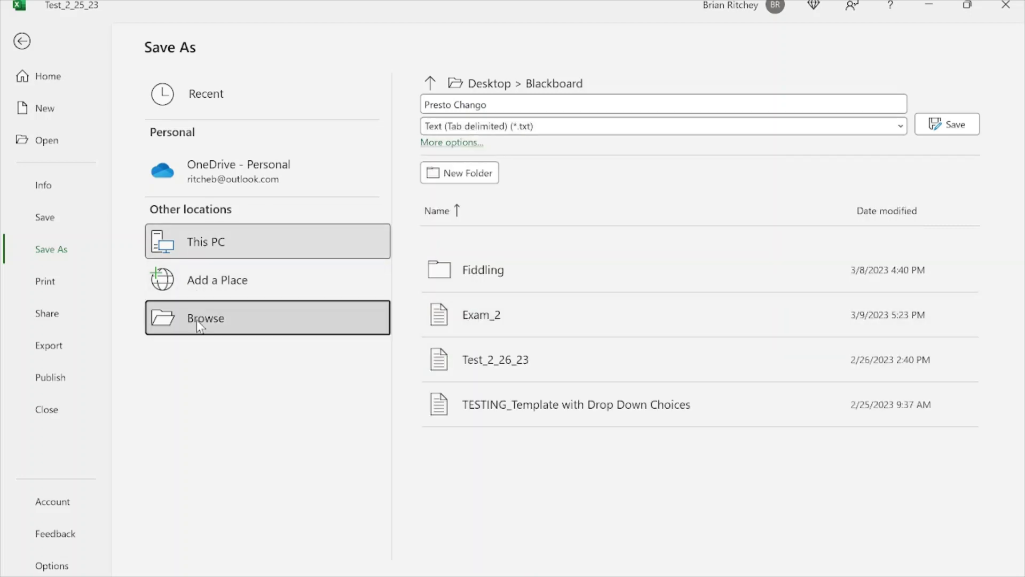
left_click(165, 241)
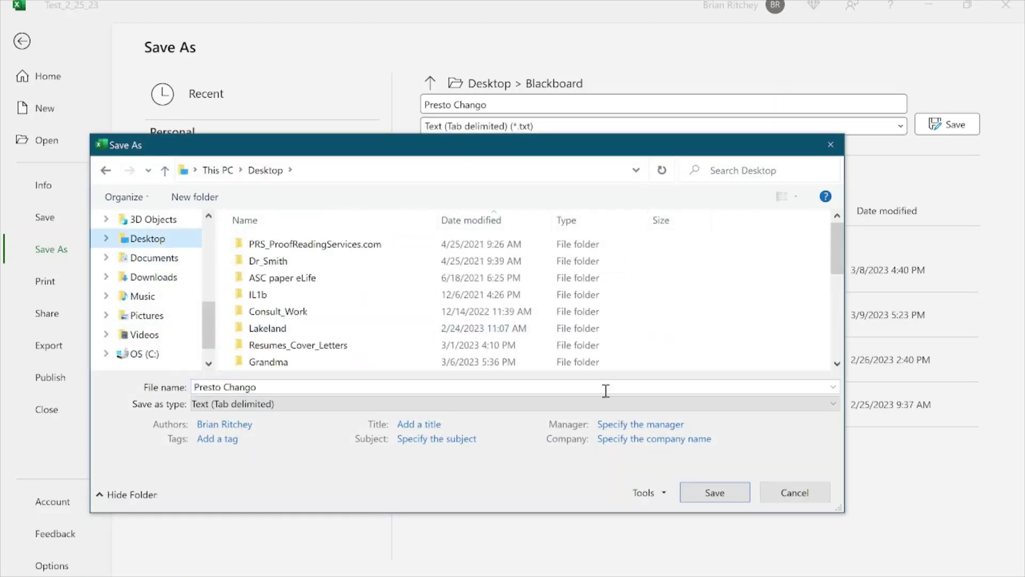
left_click(714, 493)
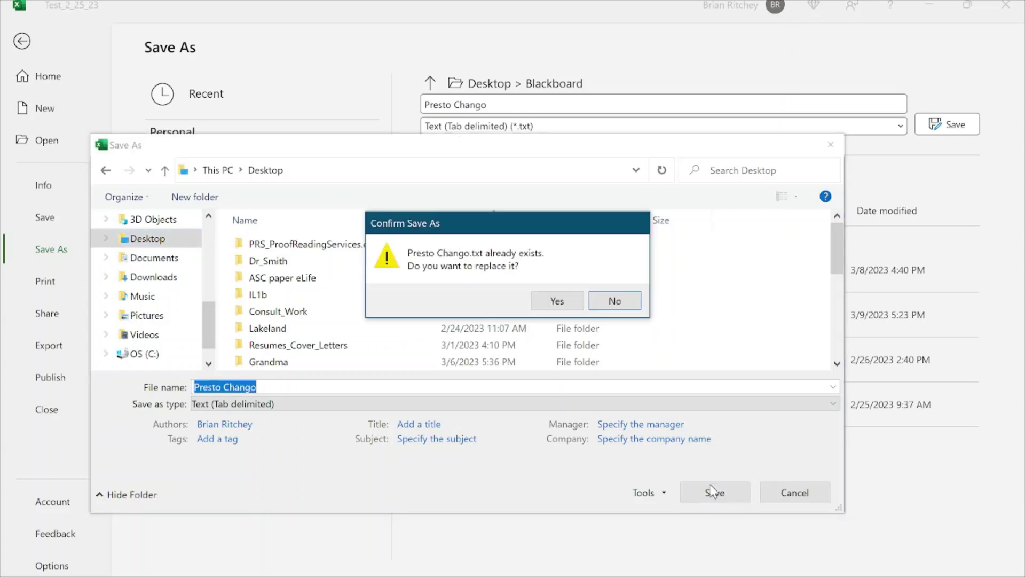
left_click(556, 301)
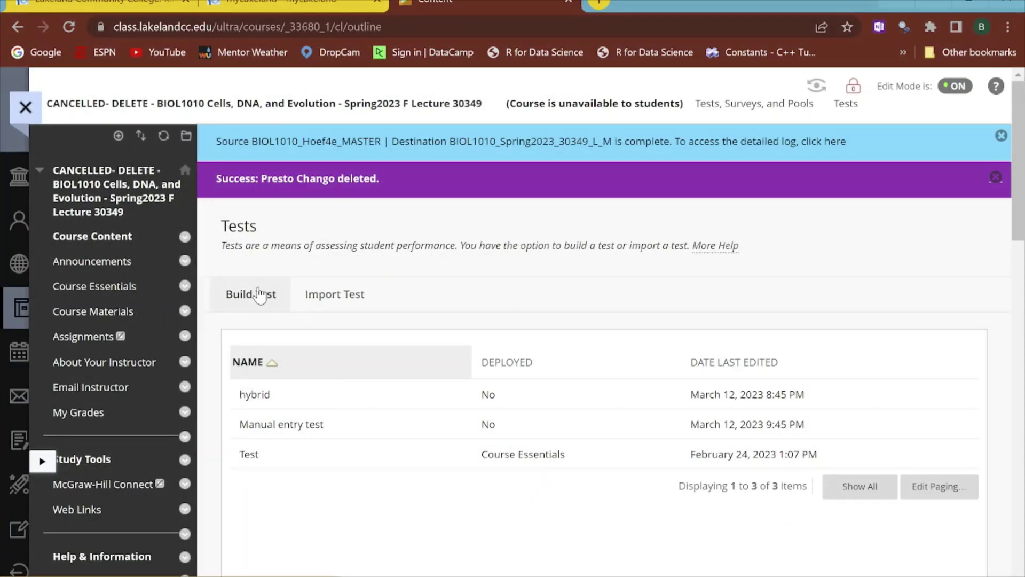
In Blackboard's Tests page in the browser, build a new test named Presto Chango and submit its information.
left_click(252, 308)
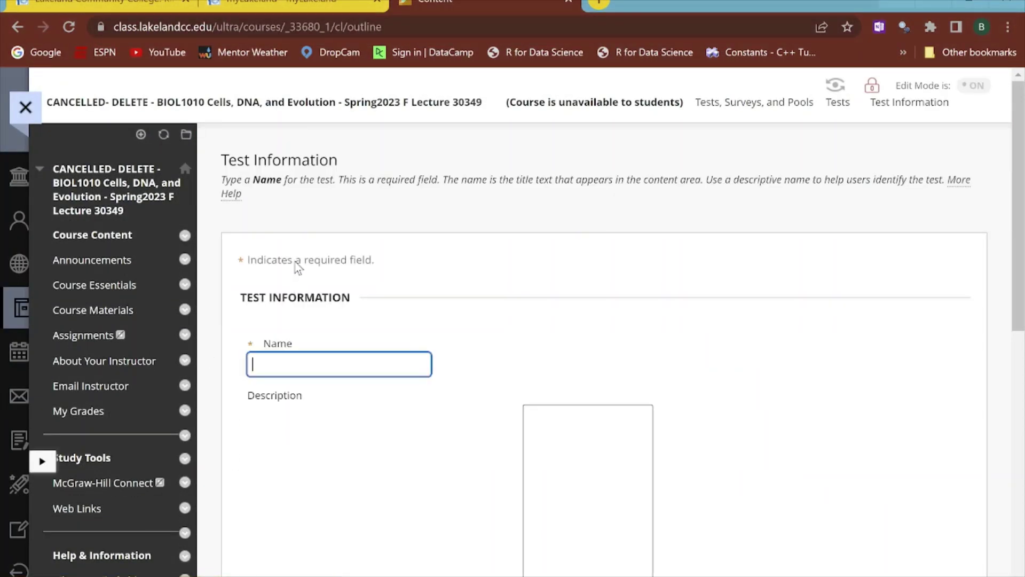
left_click(336, 394)
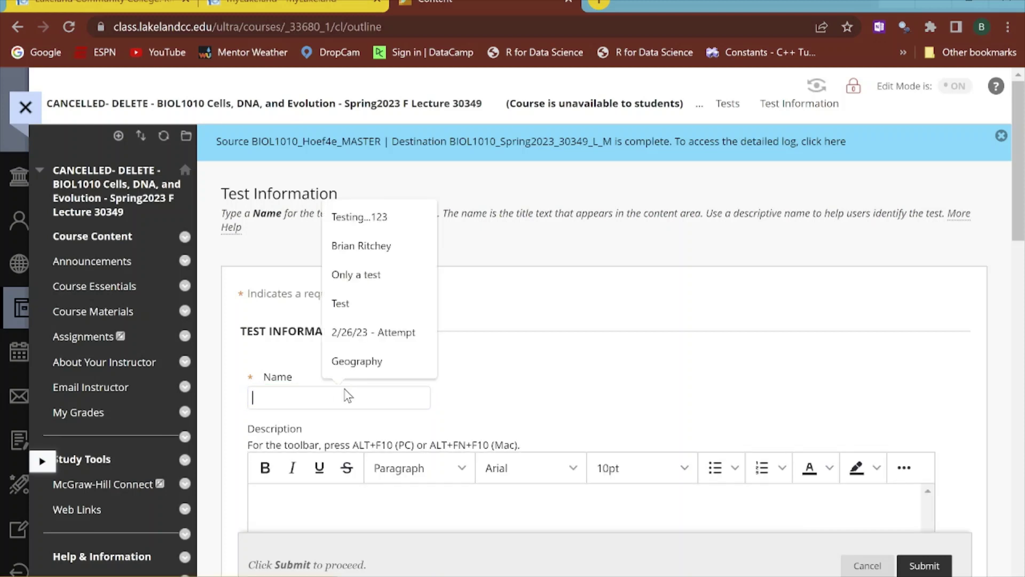
type("PRest")
type("esto")
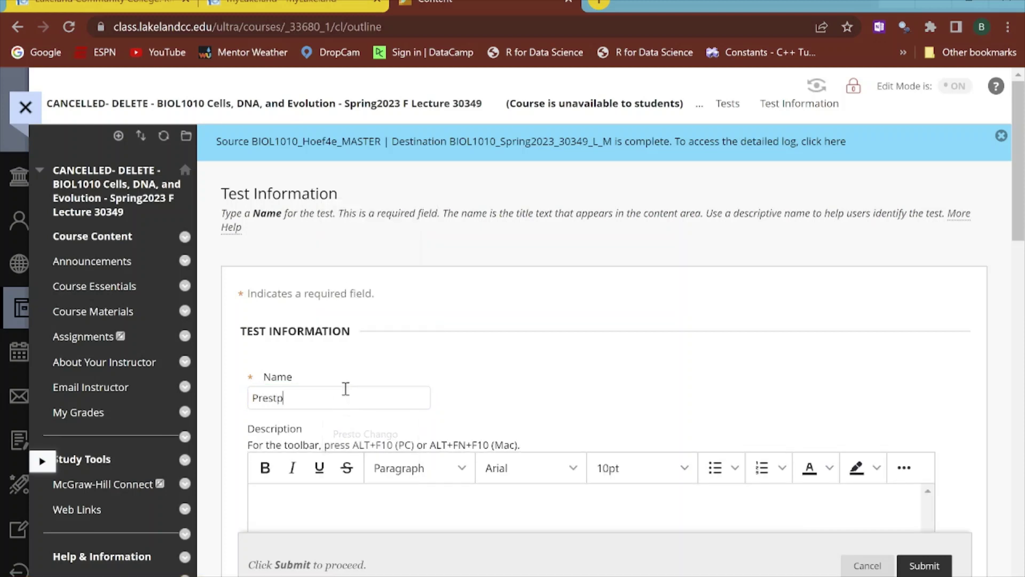
type(" Chango")
left_click(929, 565)
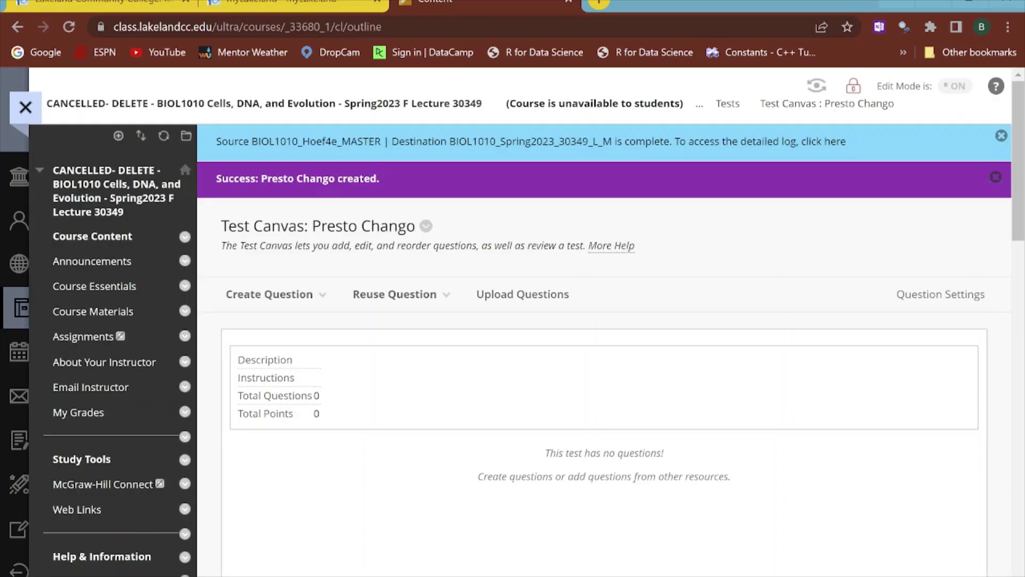
Upload the questions from the Desktop file Presto Chango.txt into the Presto Chango test and submit the import.
left_click(506, 286)
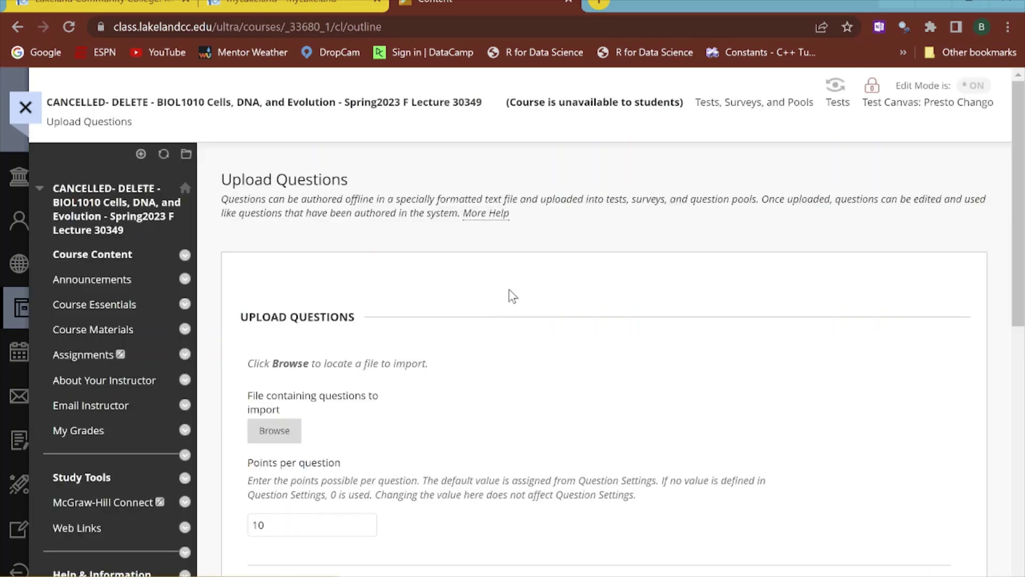
scroll(328, 323, "down", 2)
left_click(277, 363)
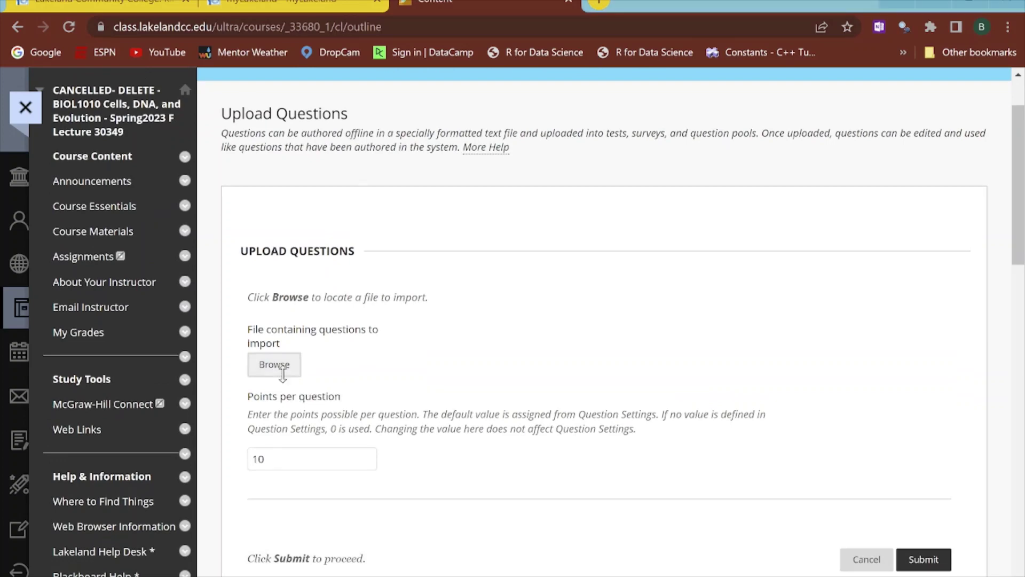
scroll(327, 188, "down", 5)
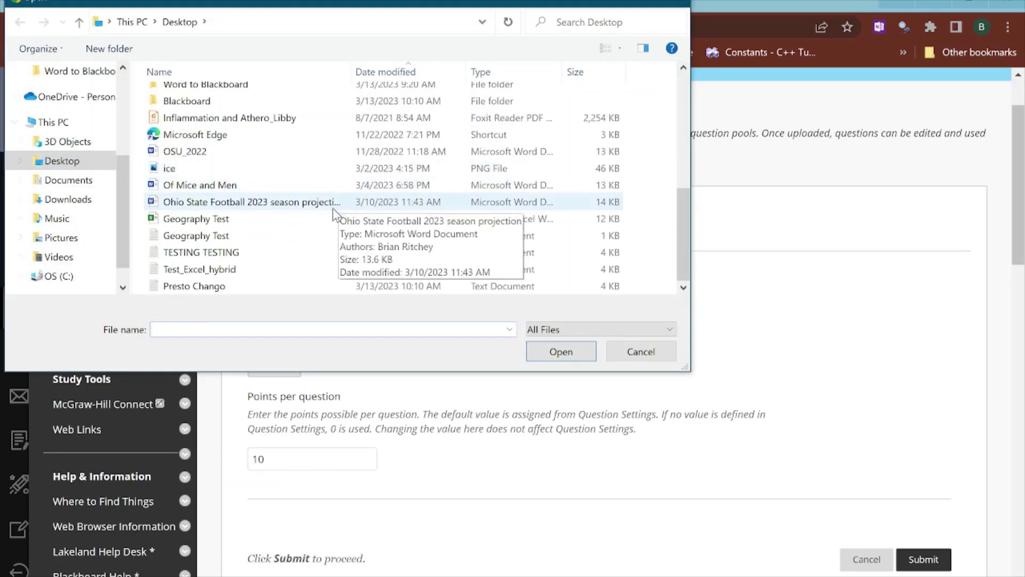
left_click(198, 287)
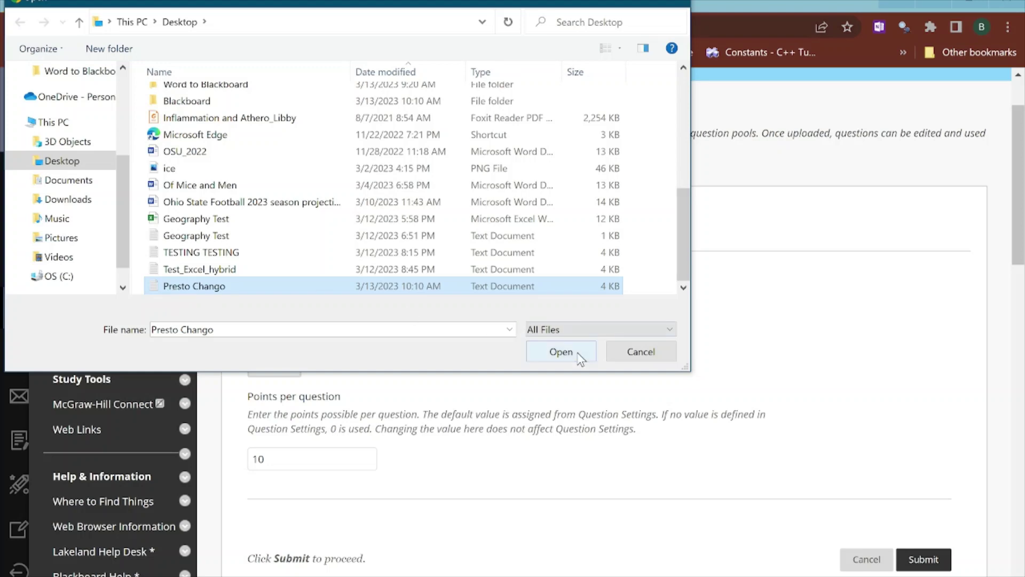
left_click(561, 352)
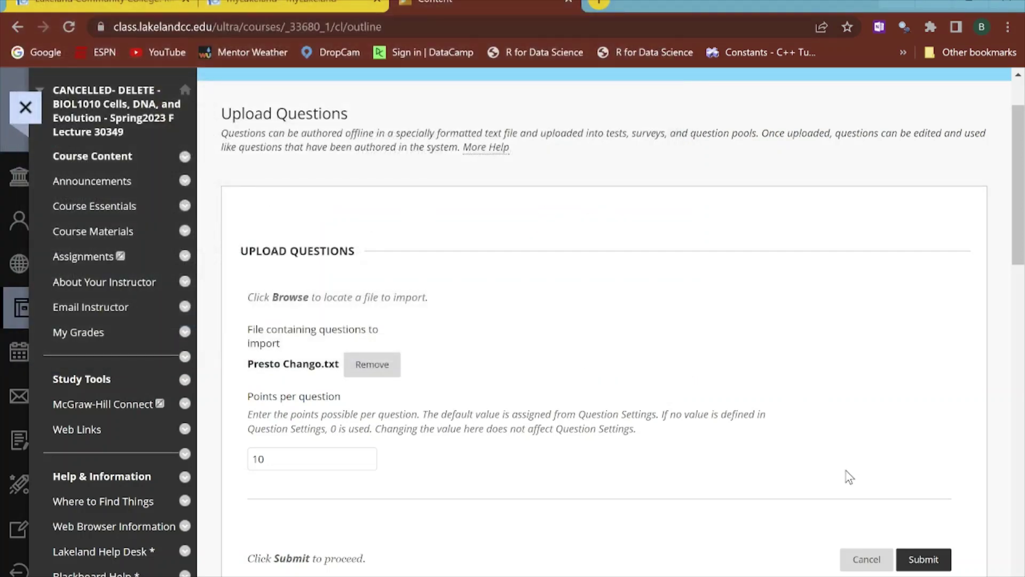
left_click(936, 559)
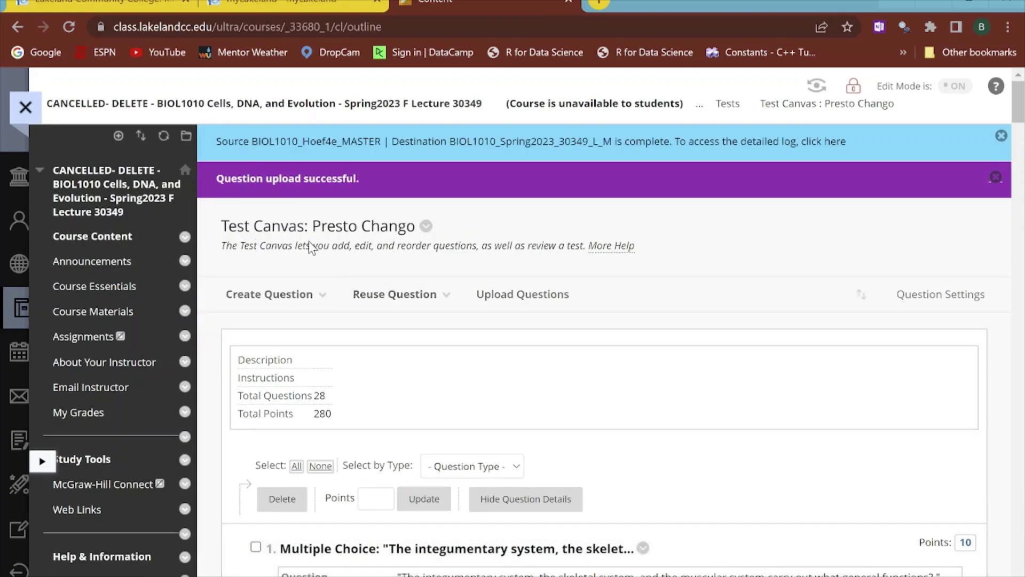
Review the uploaded multiple-choice and essay questions on the test canvas, checking their question text and marked correct answers.
scroll(308, 241, "down", 5)
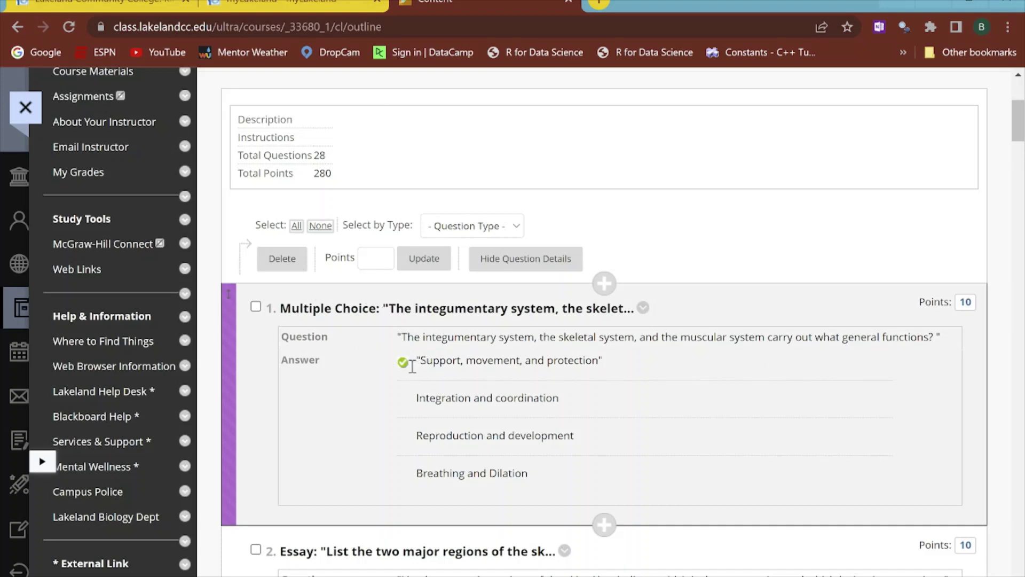
scroll(384, 360, "down", 8)
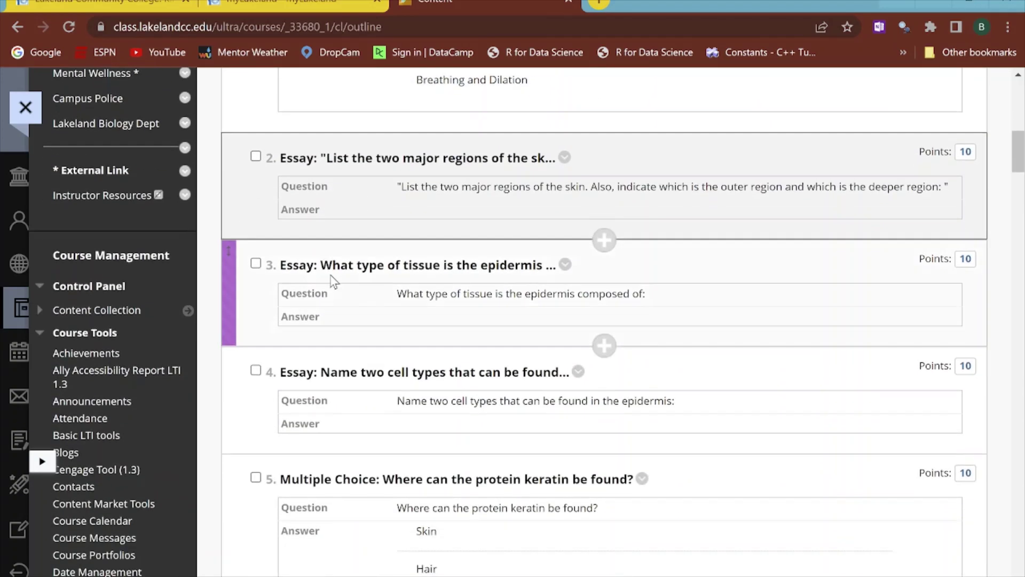
scroll(333, 280, "down", 8)
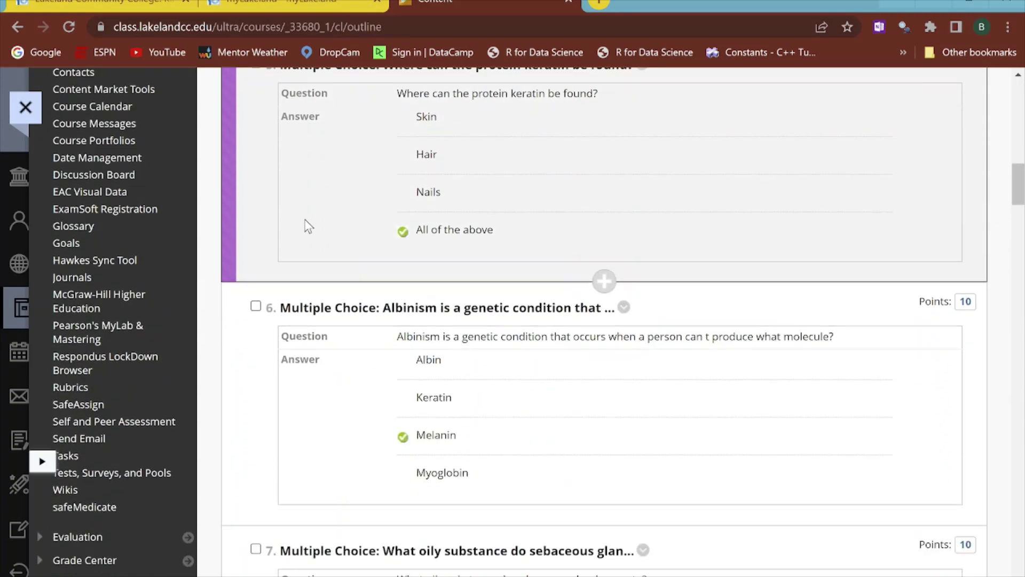
scroll(313, 229, "down", 8)
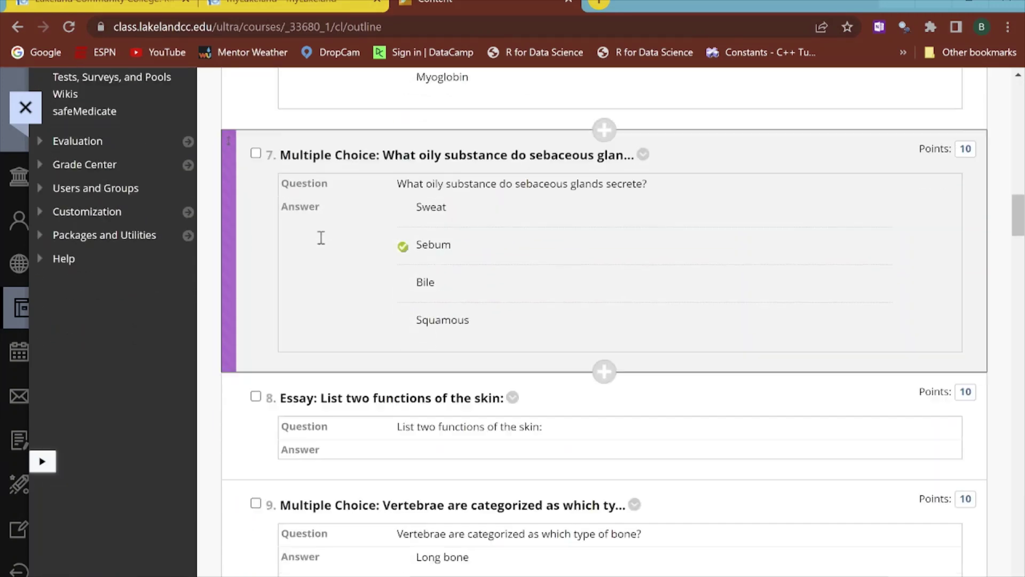
scroll(321, 237, "down", 10)
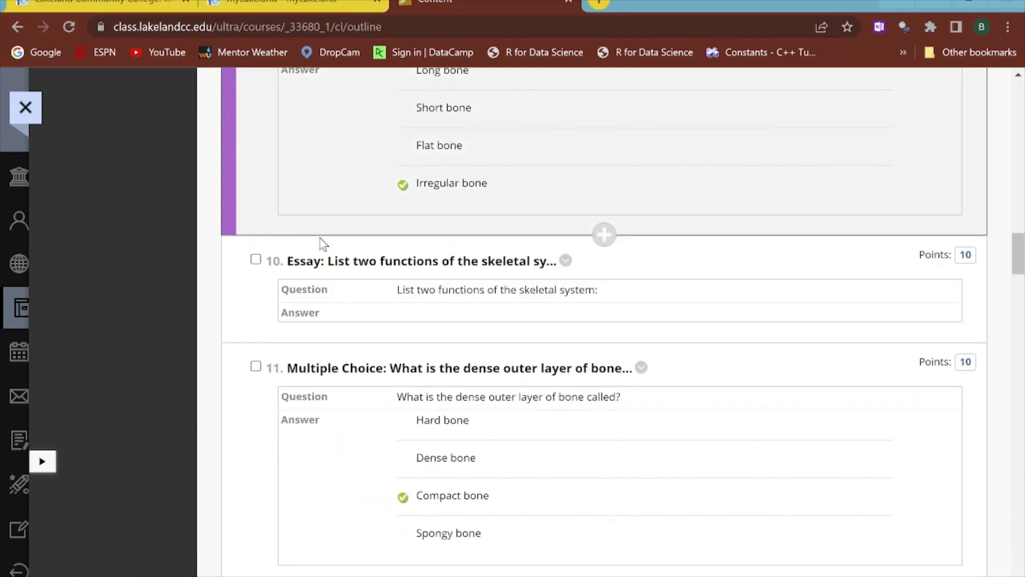
scroll(322, 243, "down", 10)
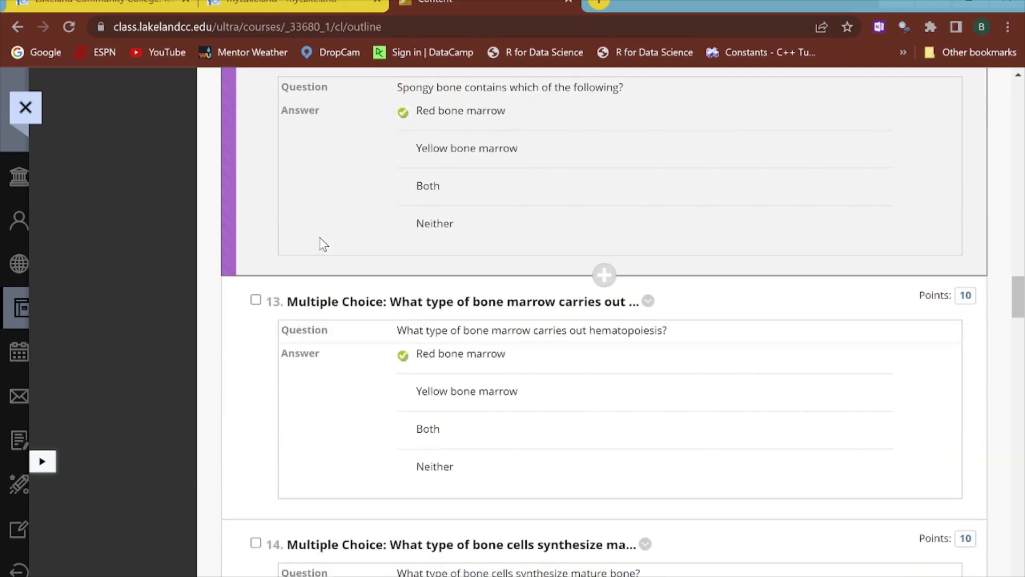
scroll(324, 243, "down", 12)
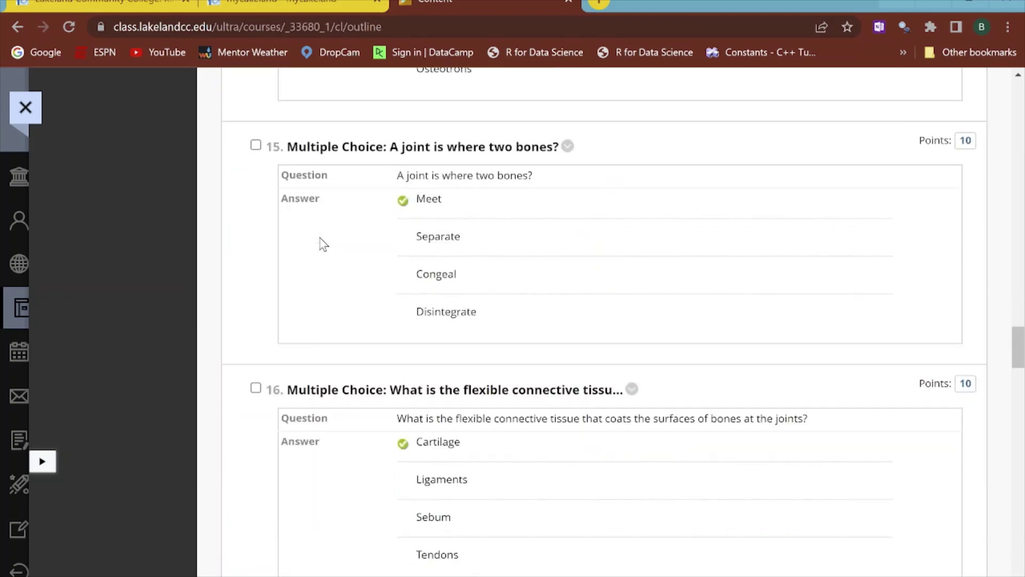
scroll(323, 245, "down", 8)
scroll(549, 312, "down", 3)
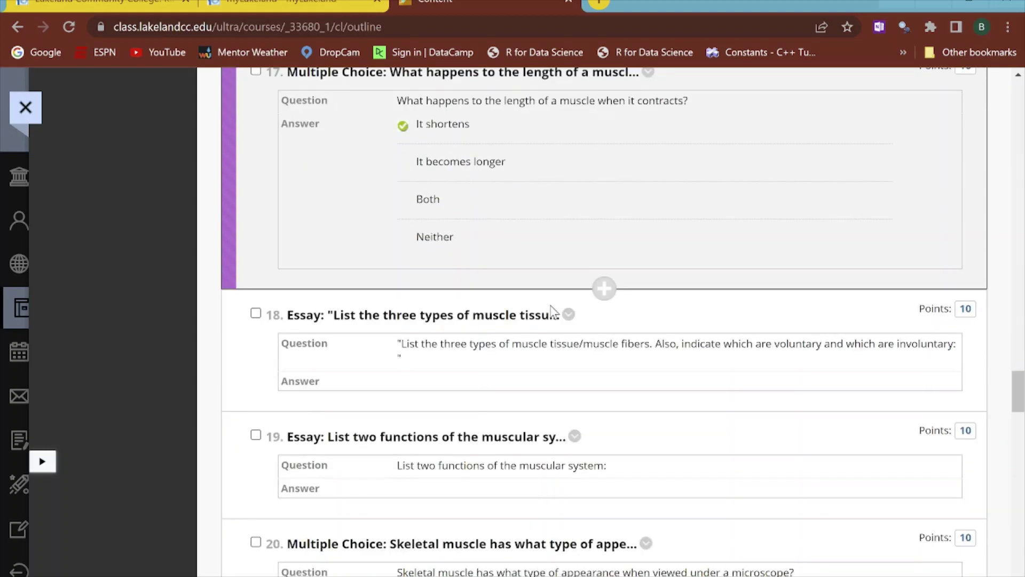
scroll(521, 304, "up", 10)
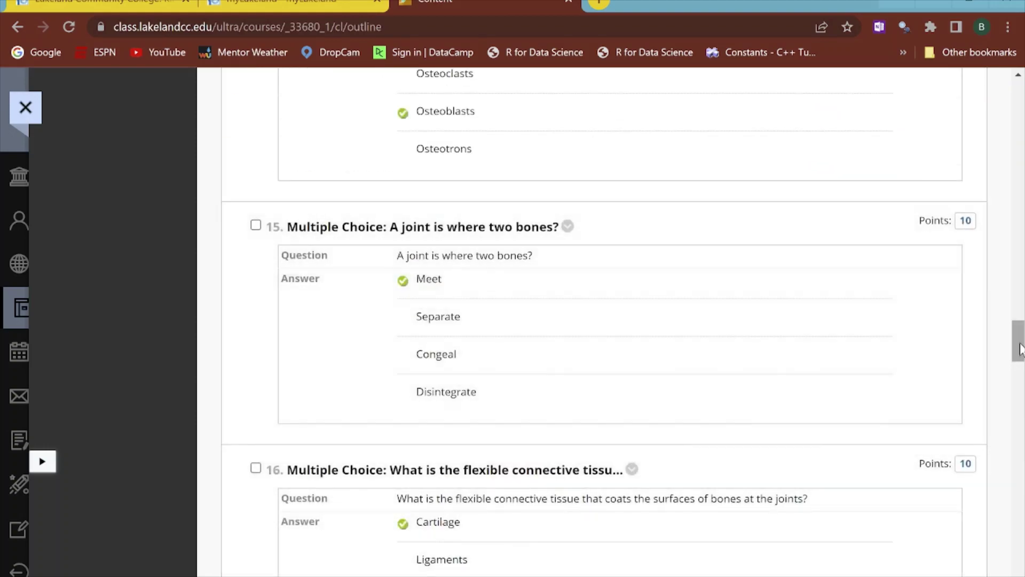
scroll(951, 363, "up", 15)
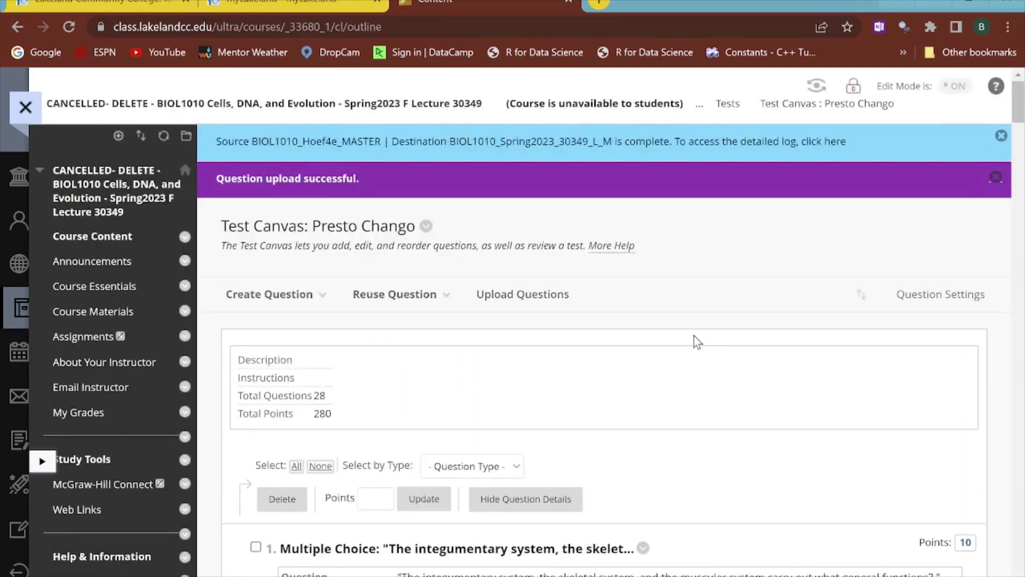
scroll(694, 339, "down", 3)
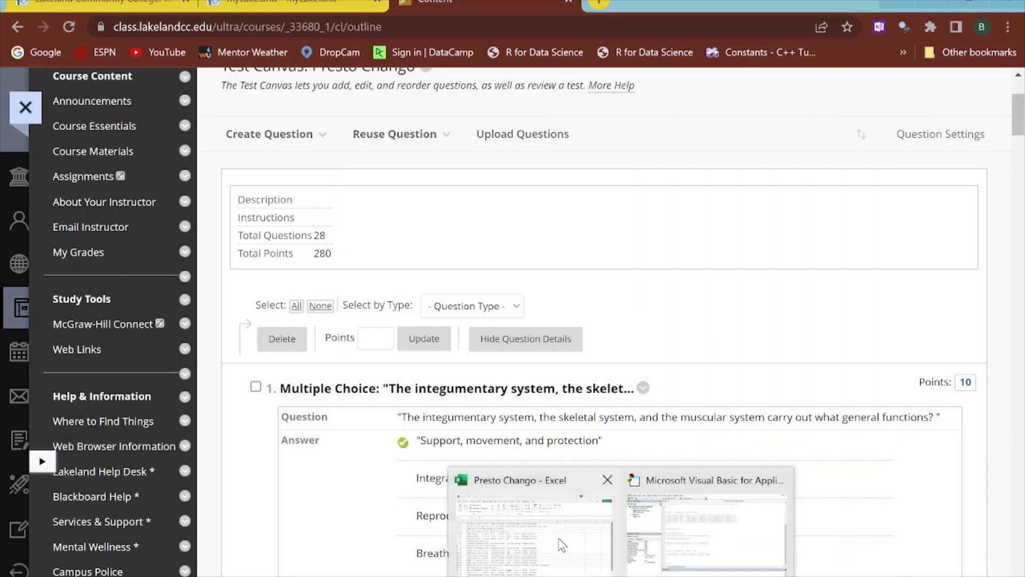
Switch to the Excel workbook and examine the Question Type formula in A2 and the correct/incorrect formula in D2 against answer cell C2.
left_click(559, 539)
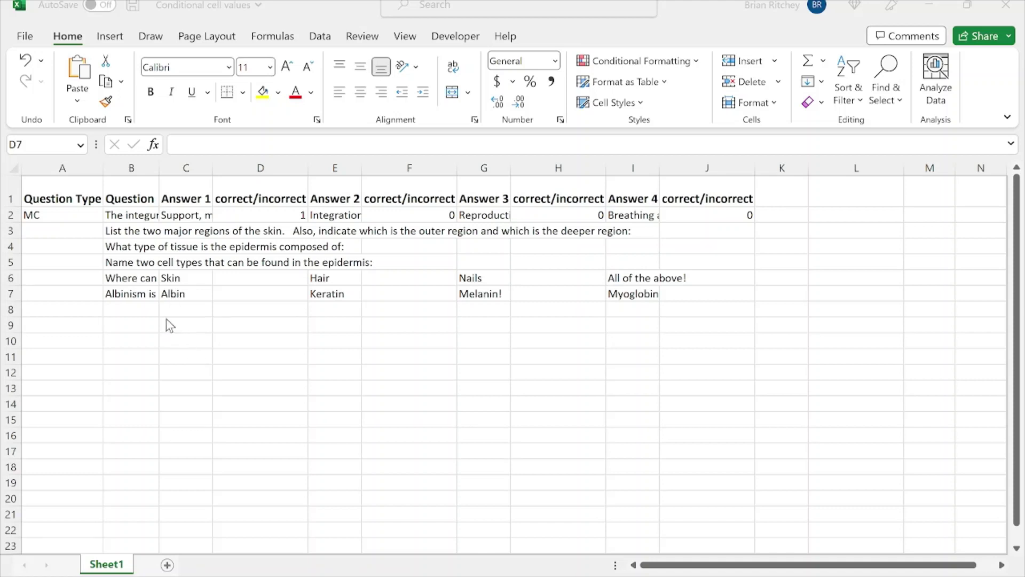
left_click(138, 312)
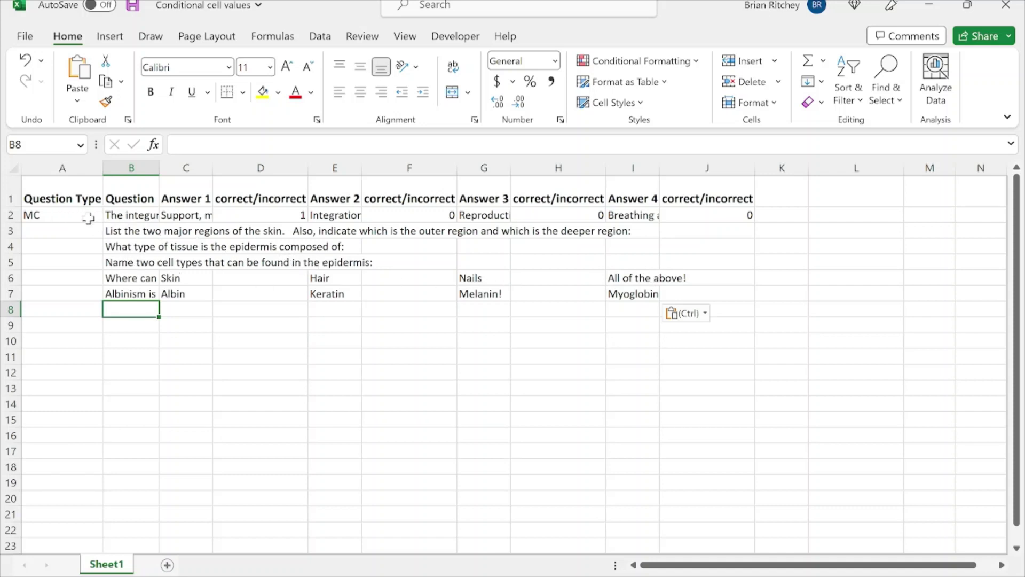
left_click(50, 215)
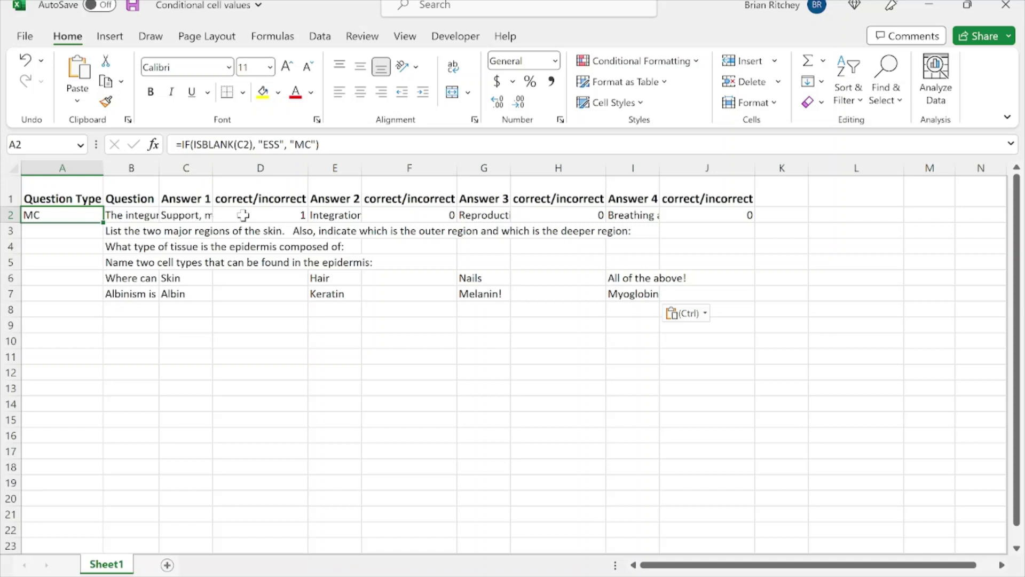
left_click(205, 215)
left_click(228, 215)
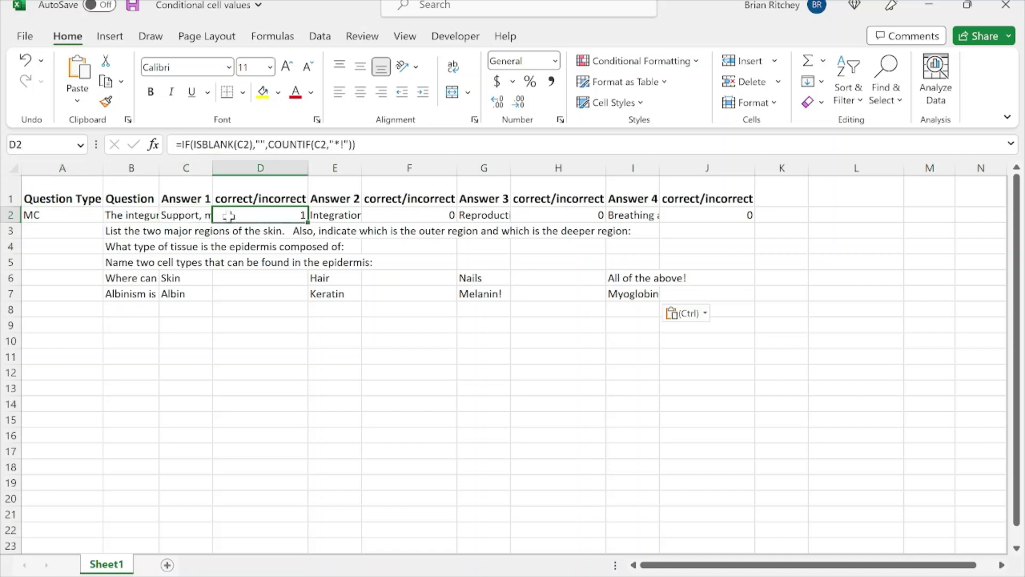
left_click(200, 215)
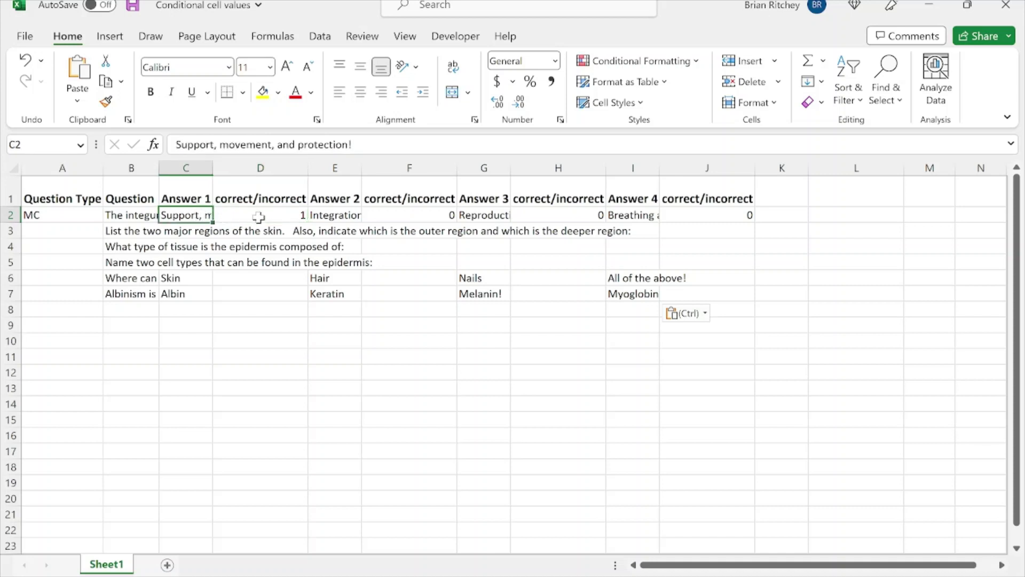
left_click(258, 216)
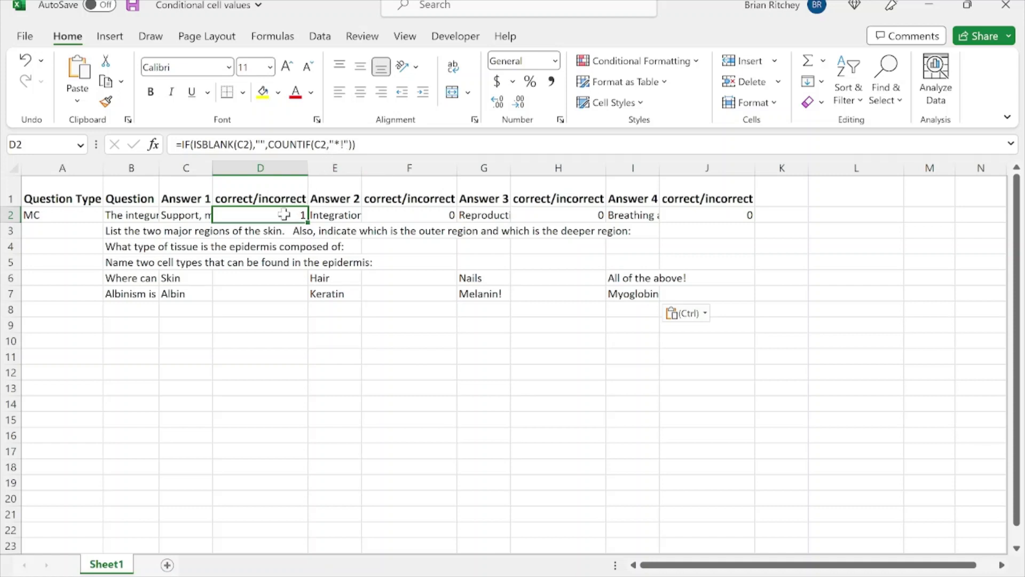
left_click(272, 277)
Fill the Question Type formula from A2 down through row 7.
left_click(74, 217)
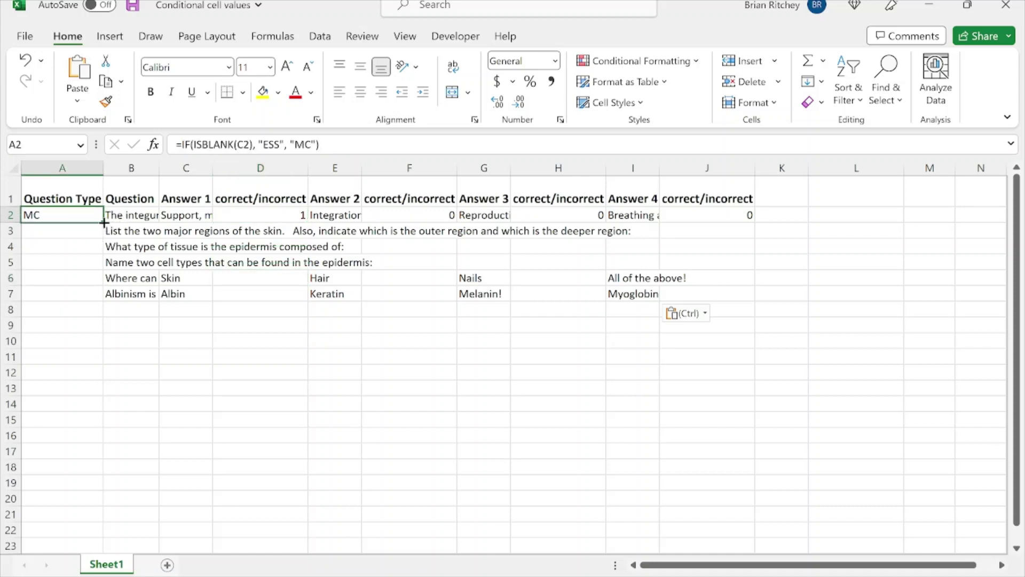
double_click(103, 223)
left_click(101, 371)
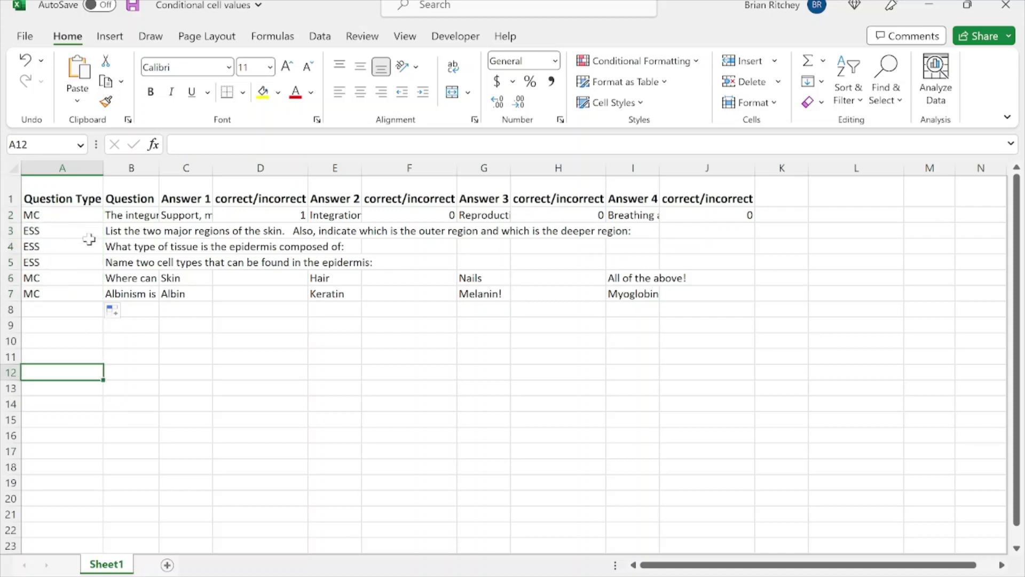
Fill the correct/incorrect formulas from D2, F2, H2 and J2 down their columns through row 7.
left_click(281, 215)
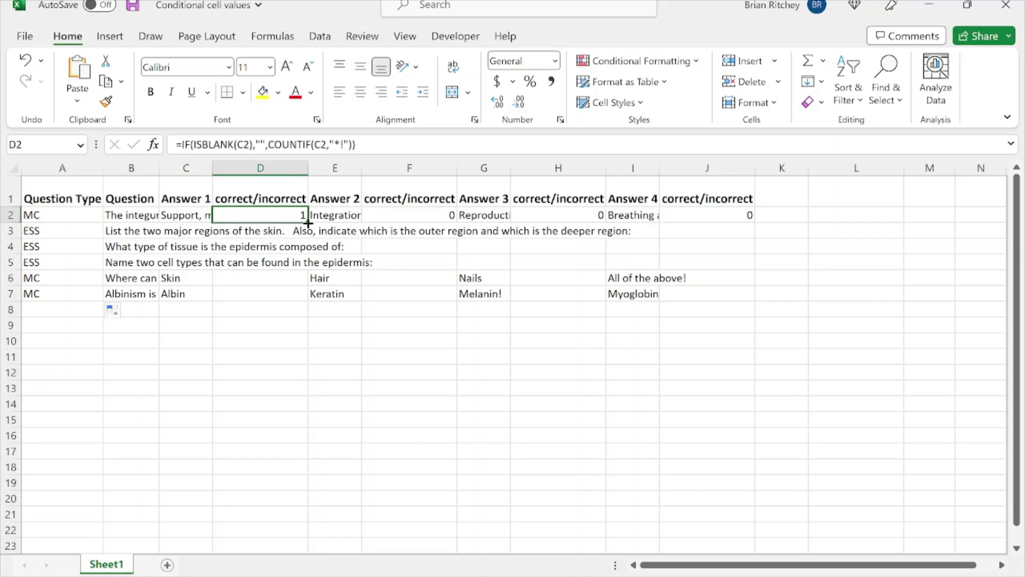
left_click_drag(308, 223, 312, 303)
left_click(452, 215)
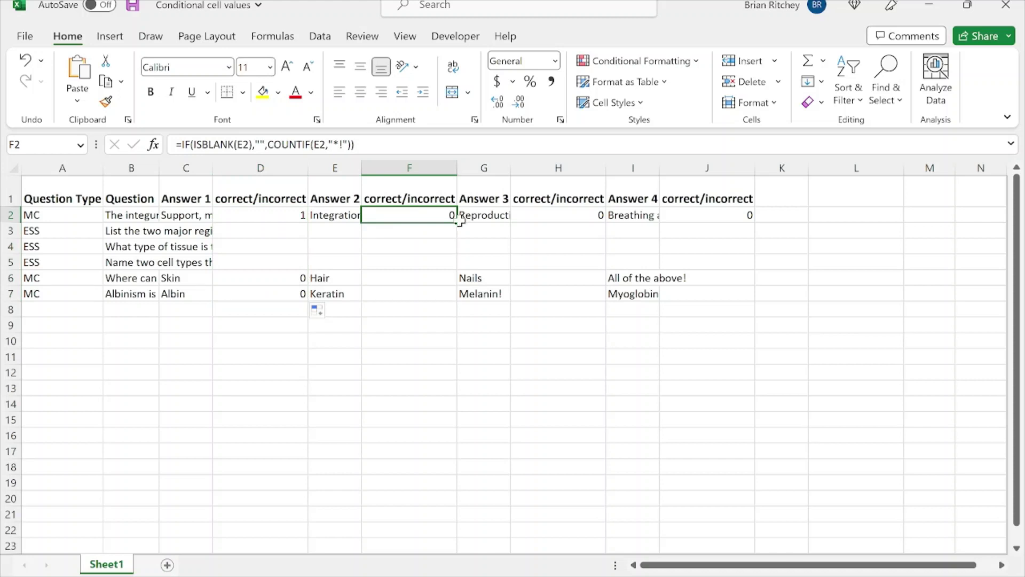
left_click_drag(458, 222, 465, 306)
left_click(582, 214)
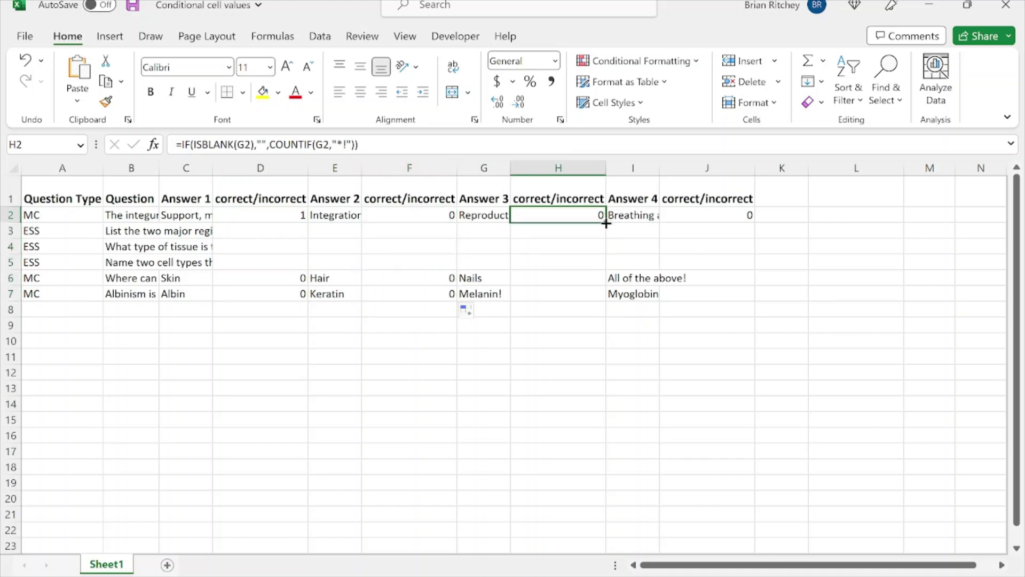
left_click_drag(606, 224, 608, 302)
left_click(709, 219)
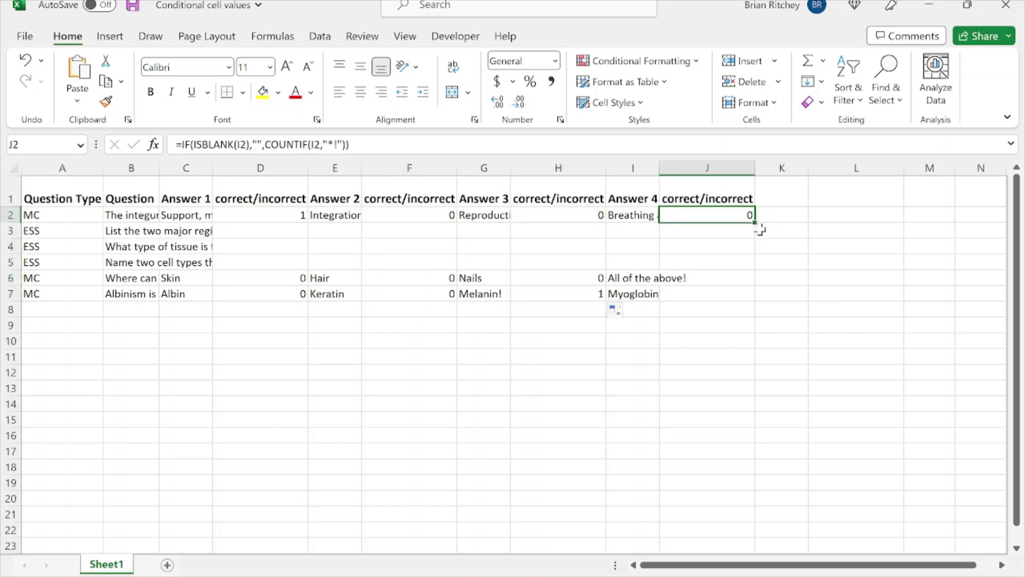
double_click(755, 222)
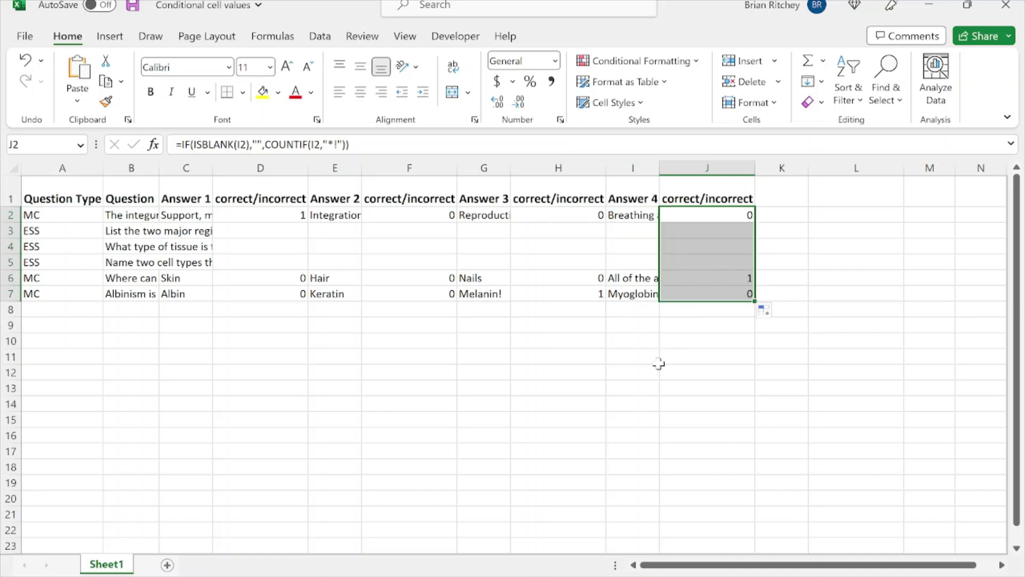
left_click(556, 370)
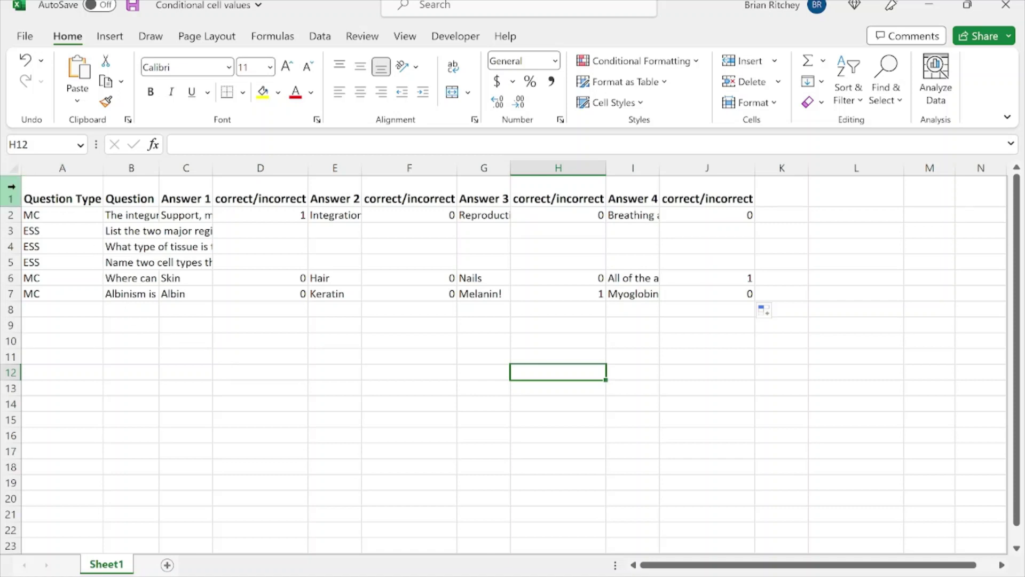
Delete header row 1 from the worksheet so the question data starts in the first row.
left_click(11, 188)
right_click(10, 185)
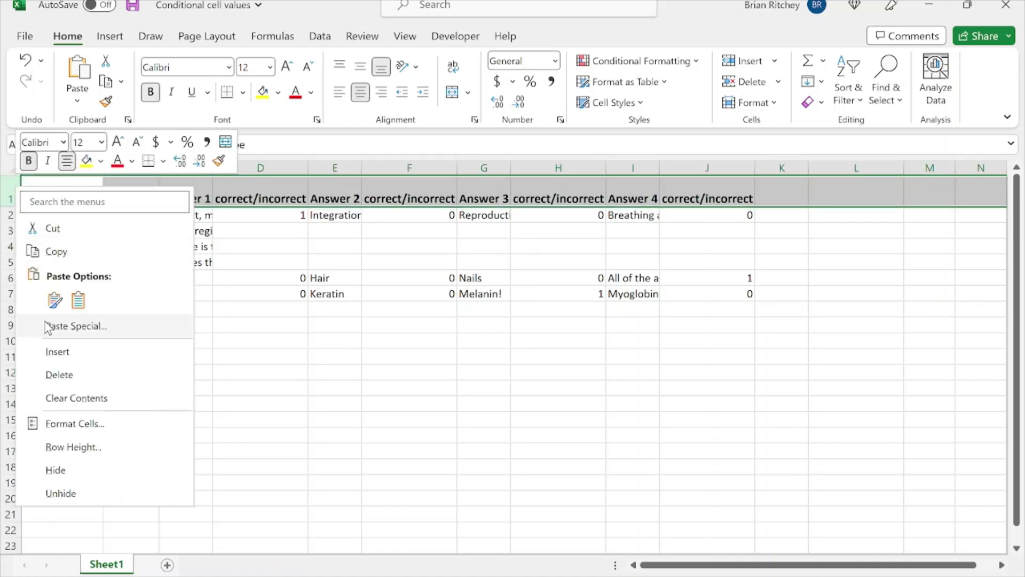
left_click(60, 375)
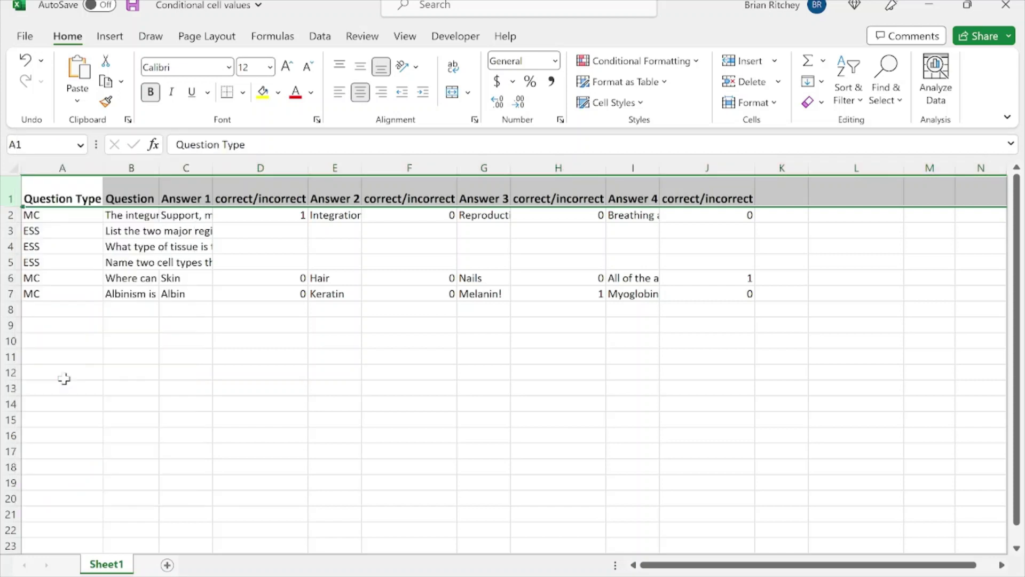
left_click(149, 310)
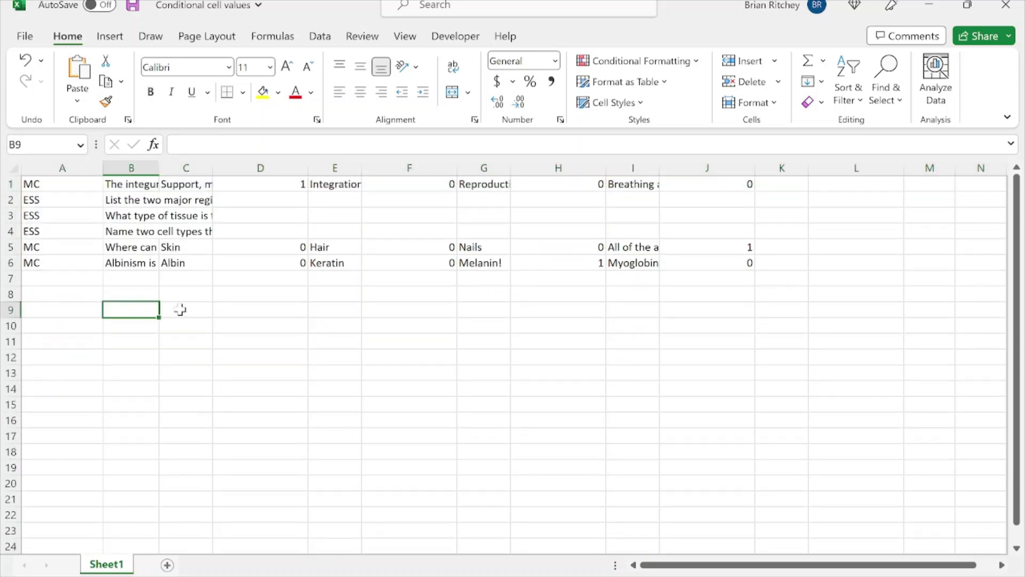
Try to replace every 1 with "correct" across Sheet1 using Find and Replace.
left_click(892, 91)
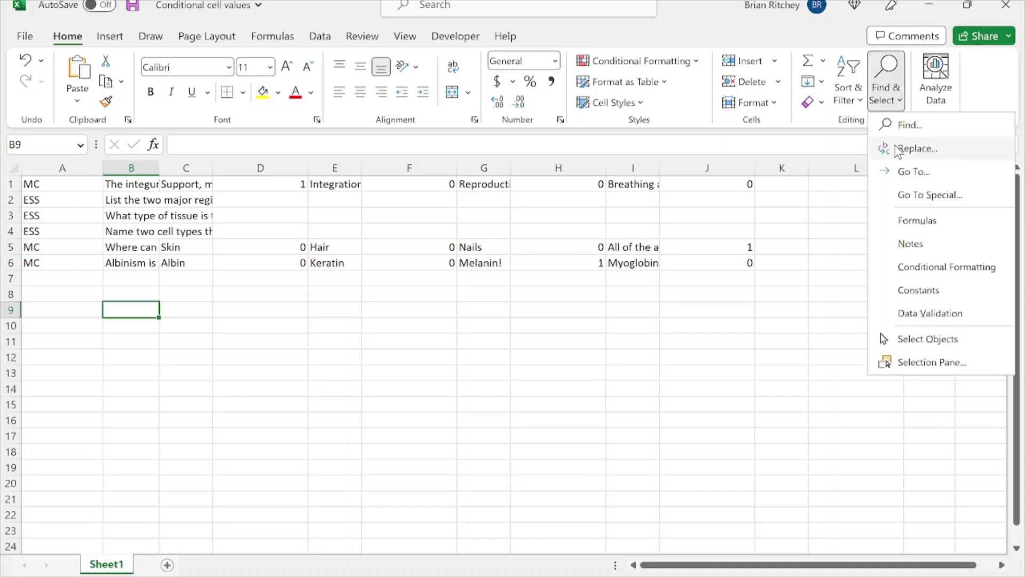
left_click(896, 145)
left_click_drag(380, 160, 540, 207)
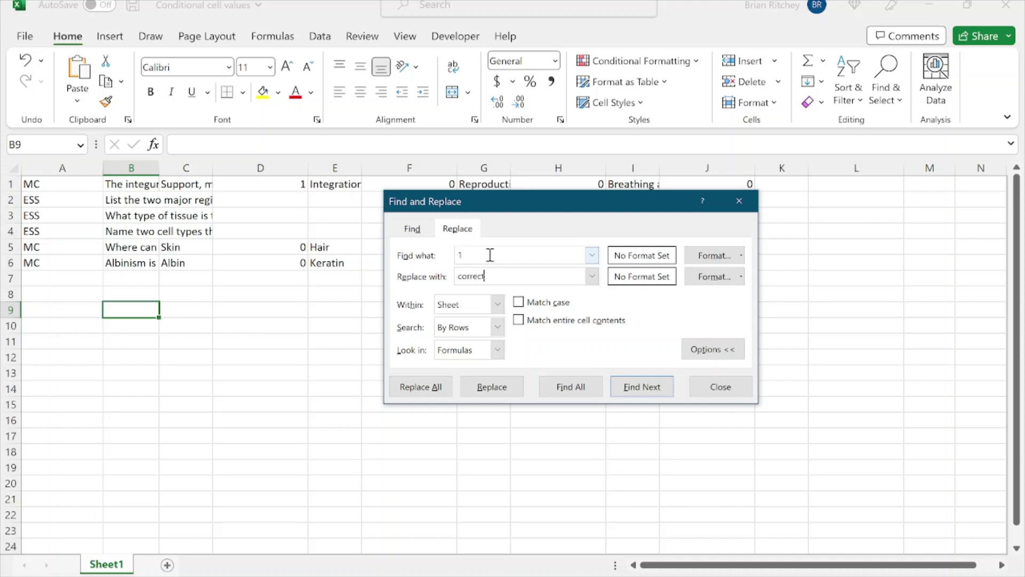
left_click(434, 387)
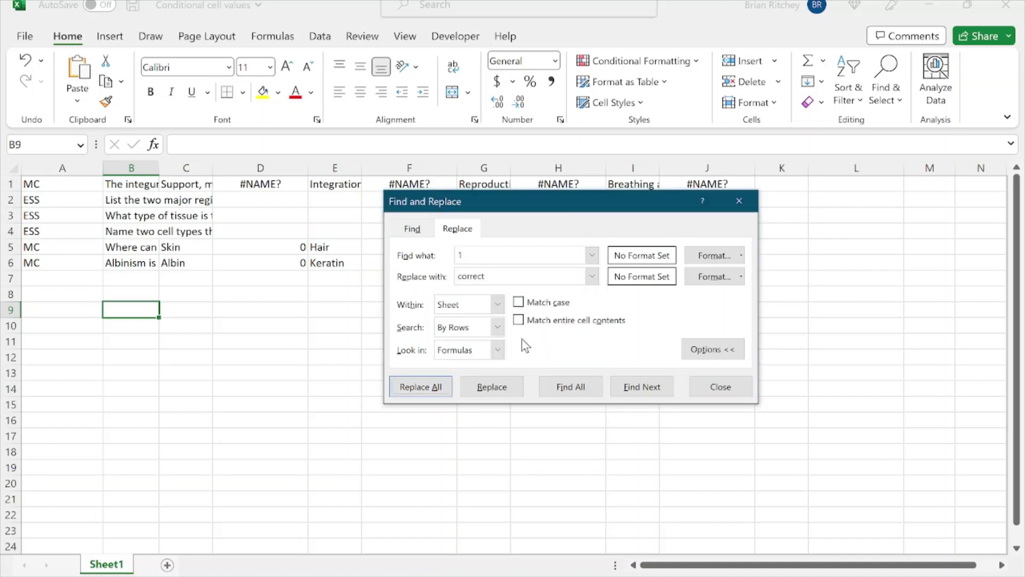
Try to find 0 in Sheet1 with "incorrect" as its replacement, and close Find and Replace.
left_click(525, 252)
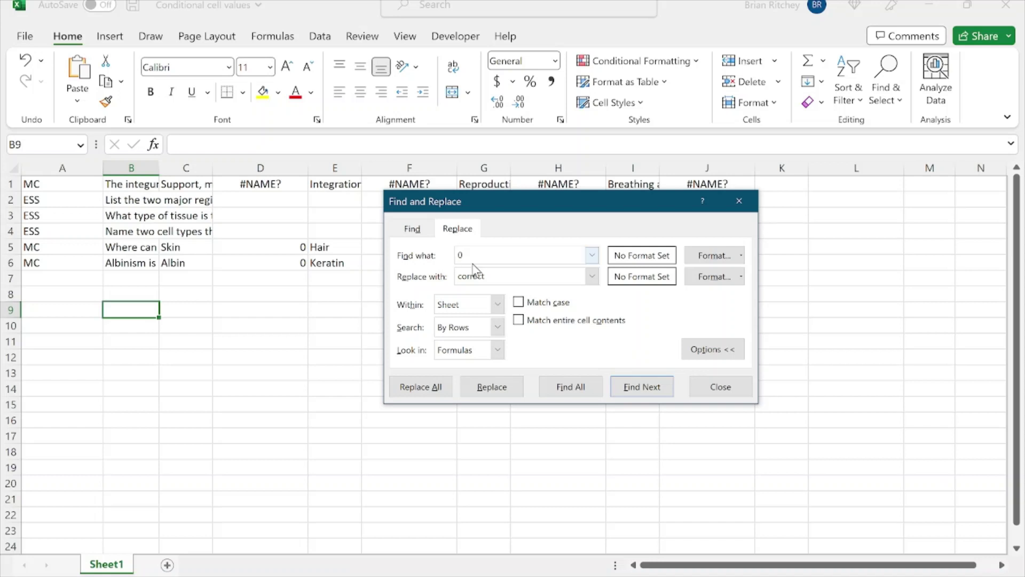
left_click(459, 276)
type("in")
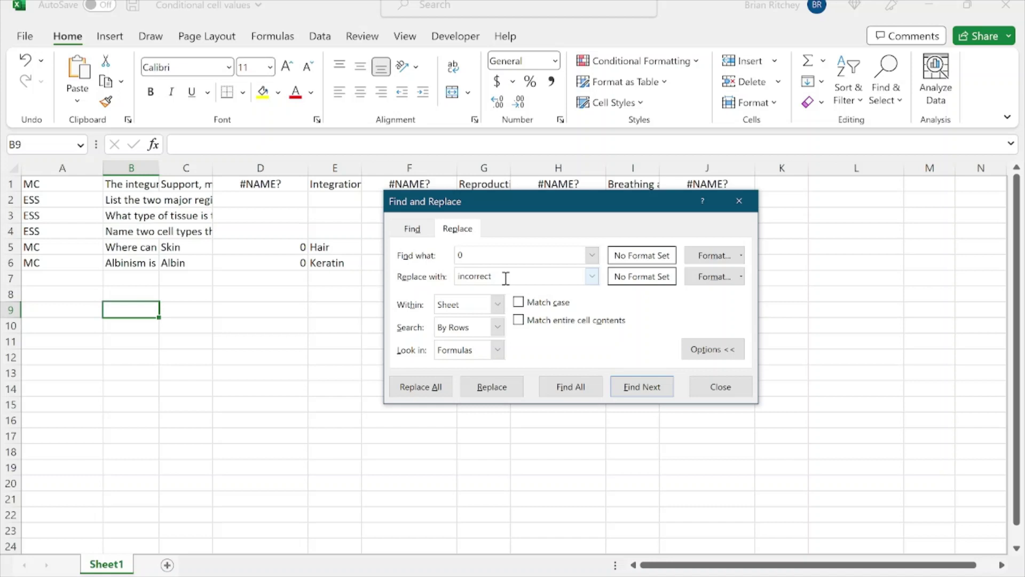
key("Return")
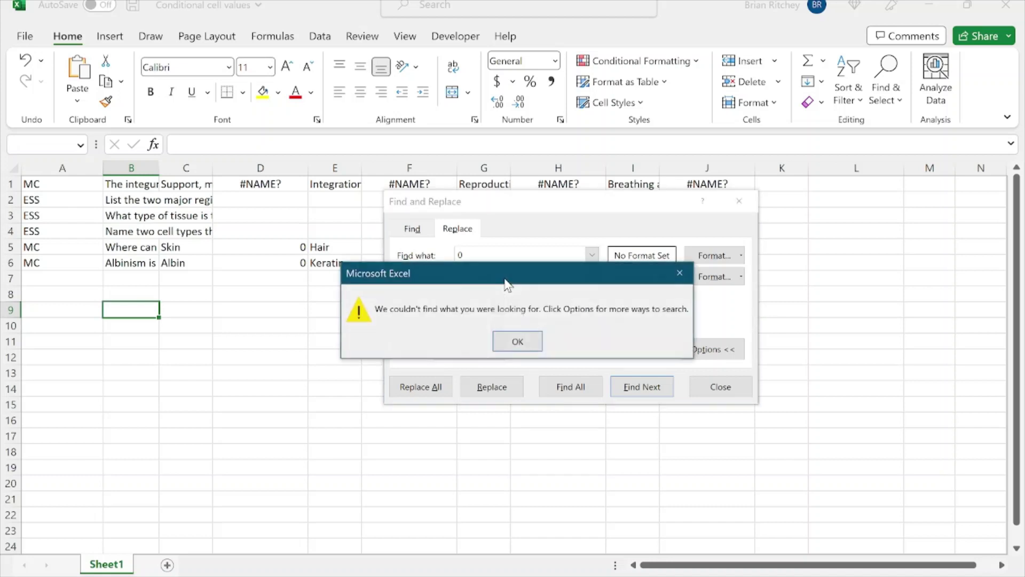
left_click(516, 343)
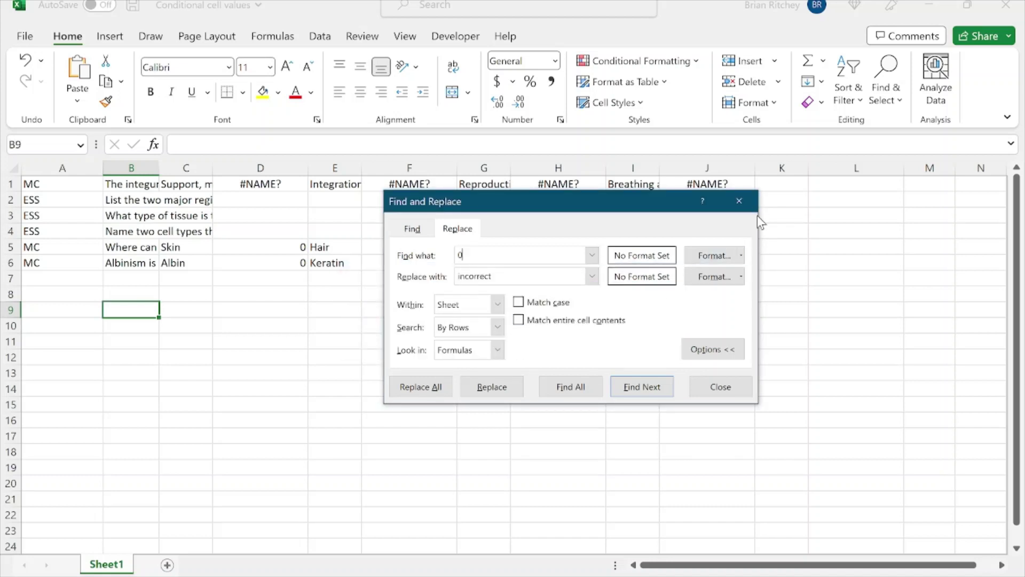
left_click(740, 201)
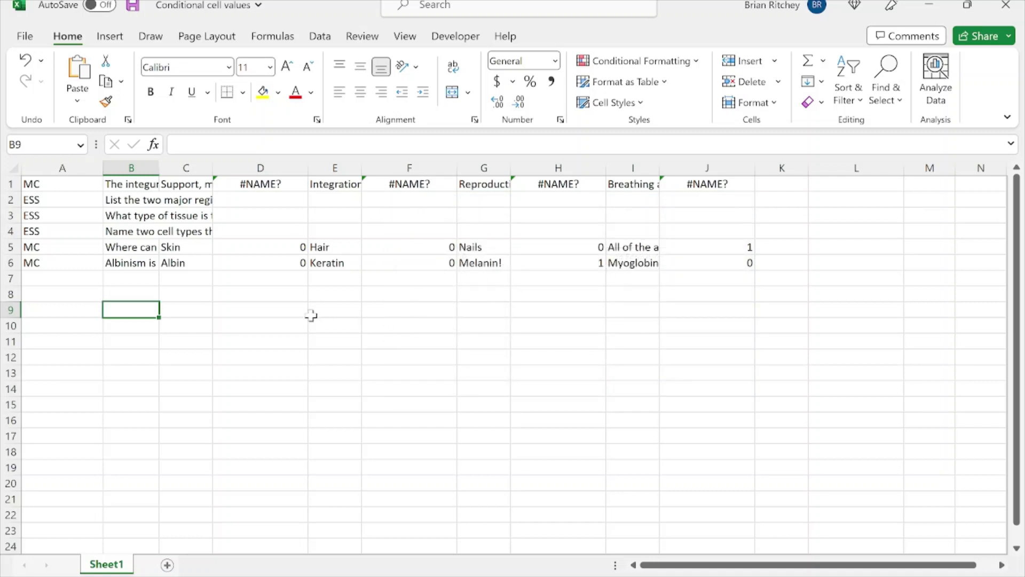
Check the formula in D1 and undo the replacement of 1 with "correct" on Sheet1.
left_click(276, 181)
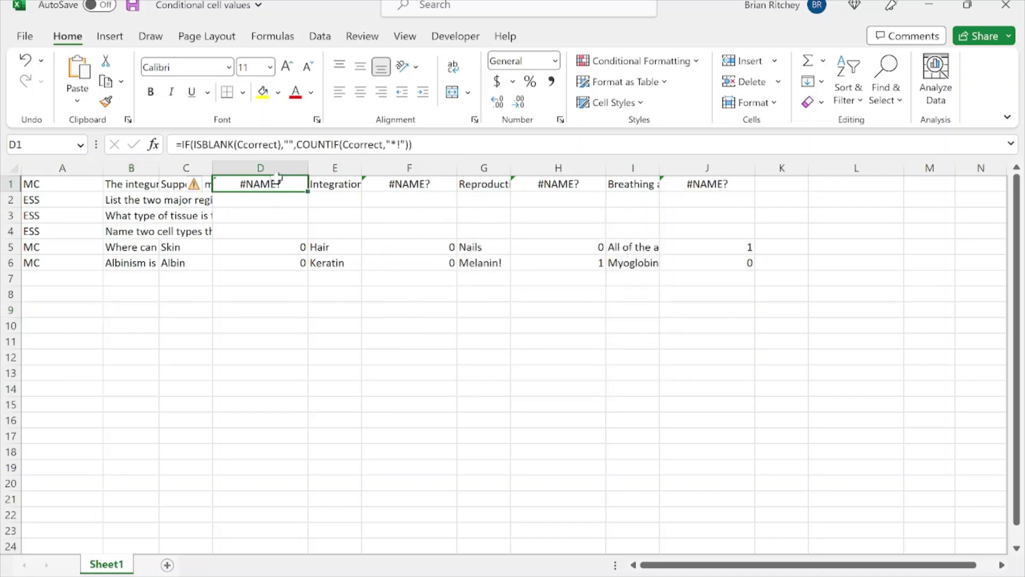
left_click(25, 61)
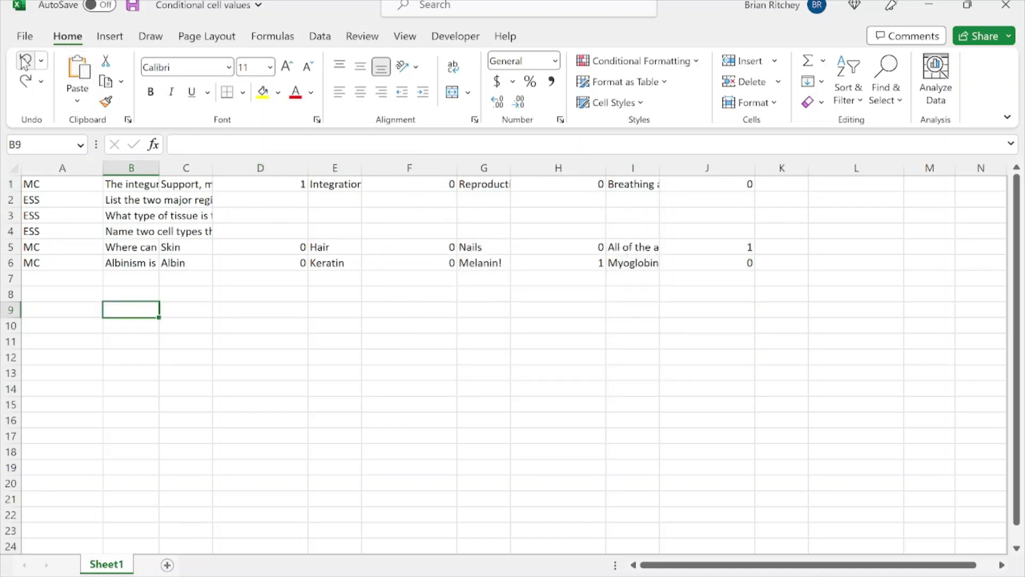
left_click(239, 278)
Copy the question range A1:J6 and paste it as values only into cell A1 of a new worksheet.
left_click_drag(42, 182, 752, 267)
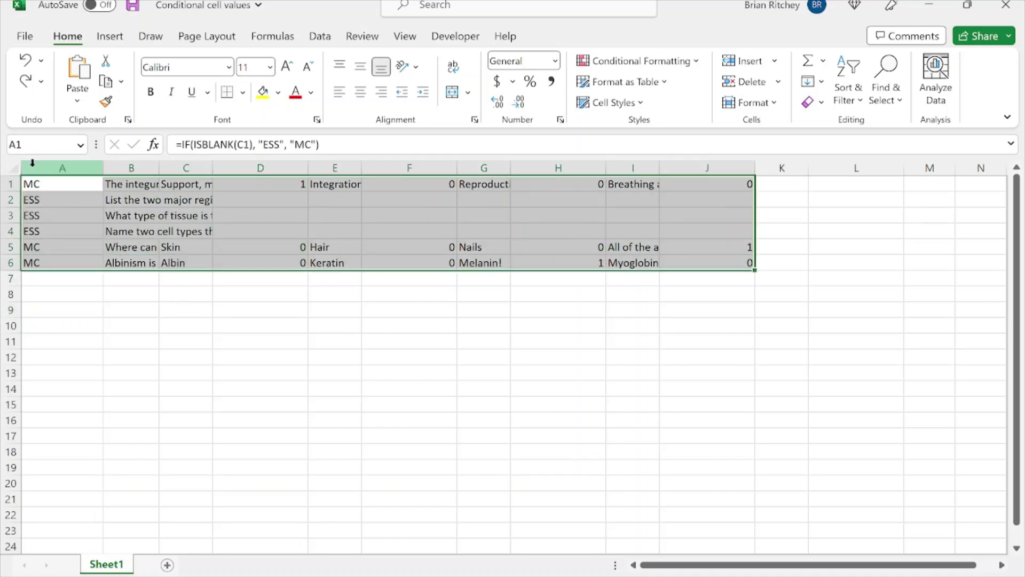
right_click(39, 185)
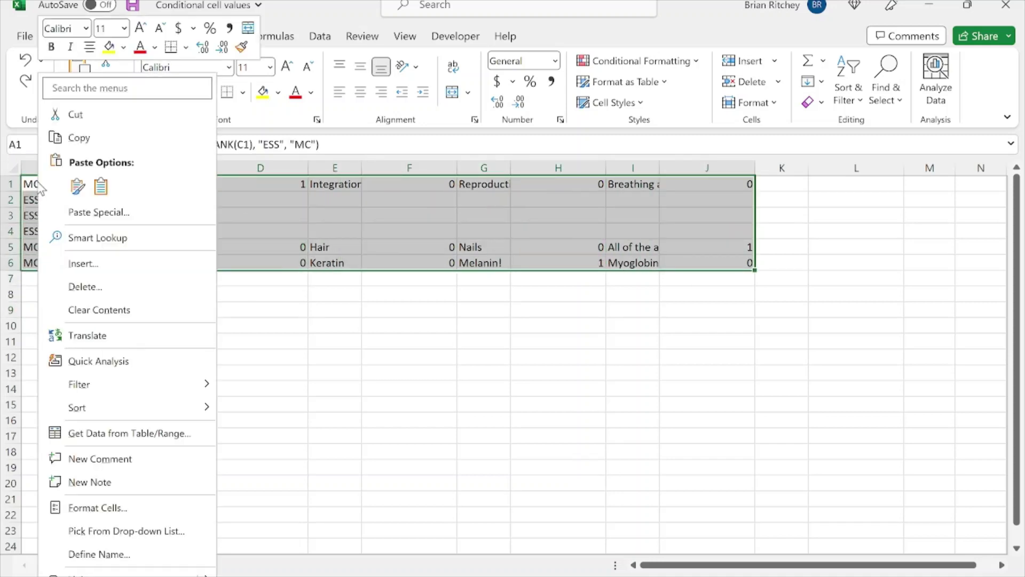
left_click(75, 138)
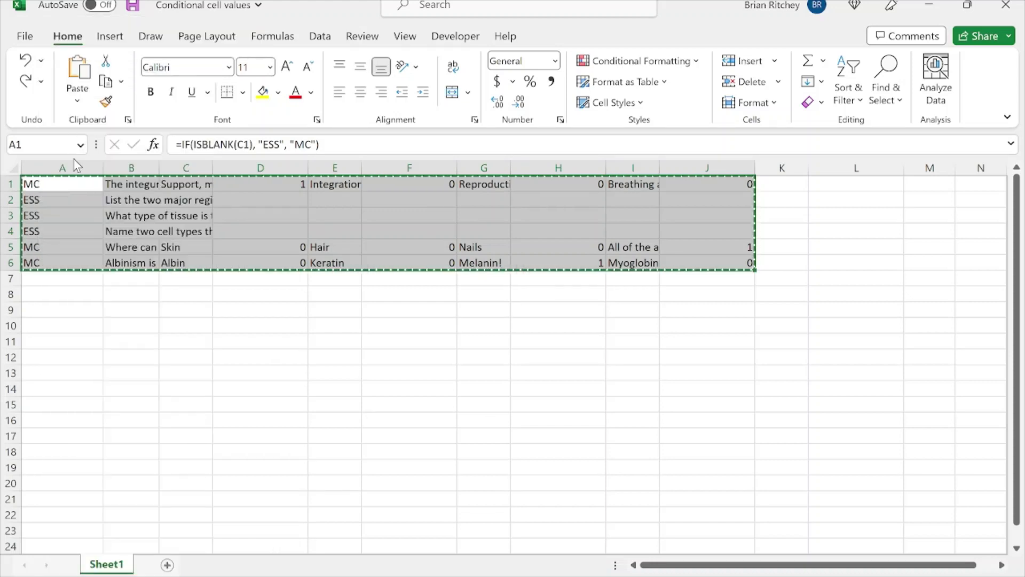
left_click(167, 564)
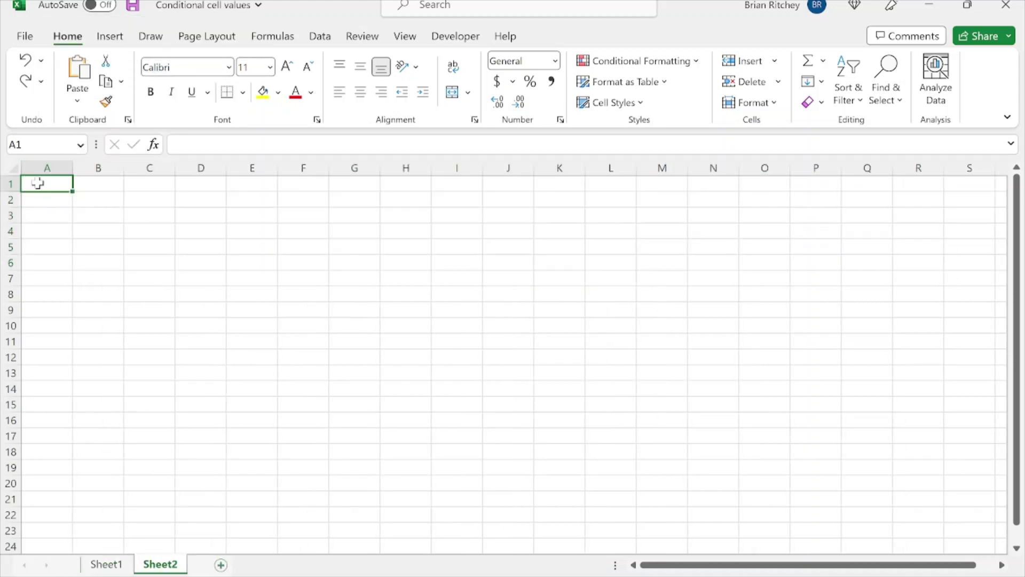
right_click(37, 183)
left_click(78, 212)
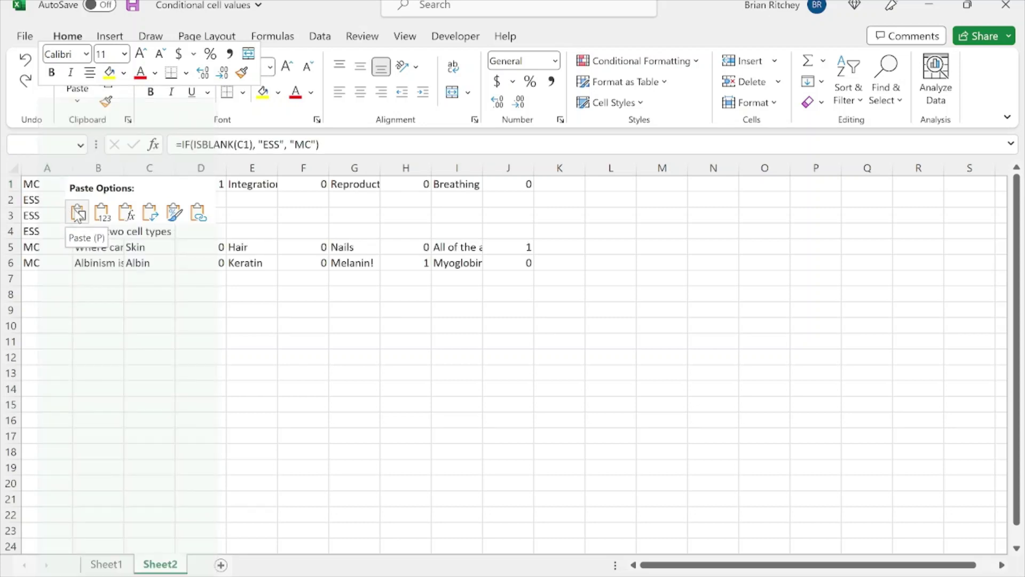
left_click(102, 213)
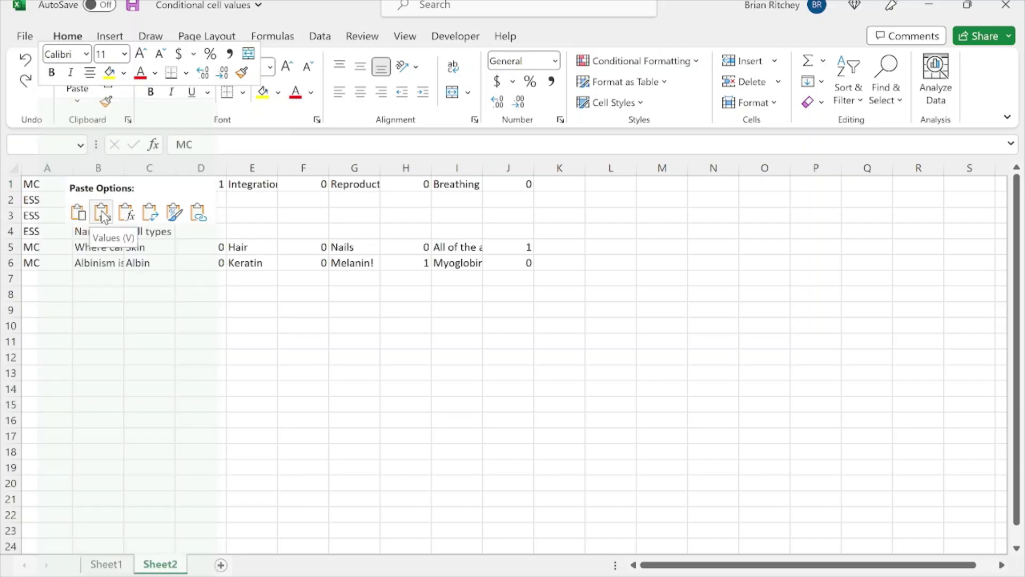
left_click(99, 306)
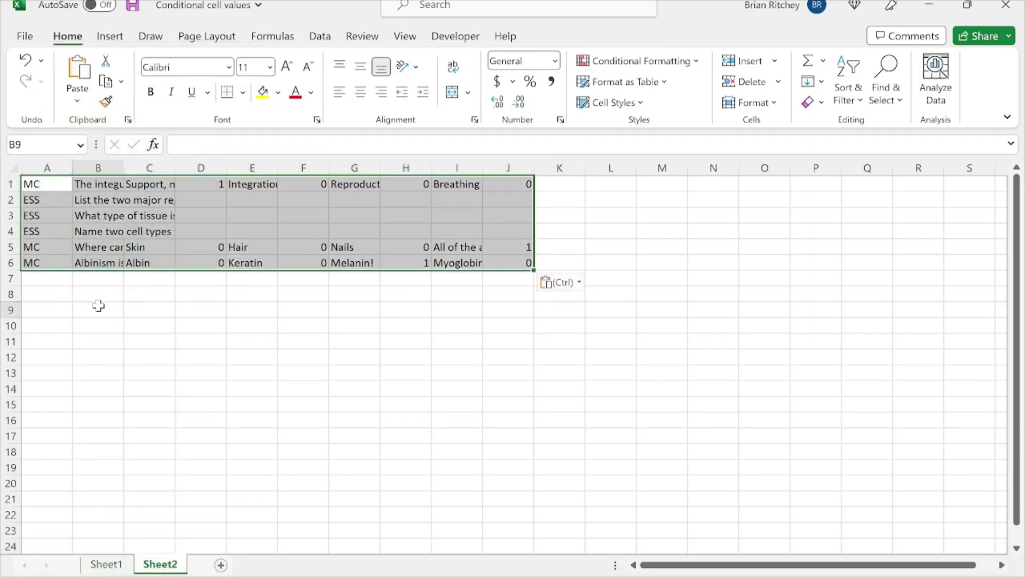
left_click(107, 565)
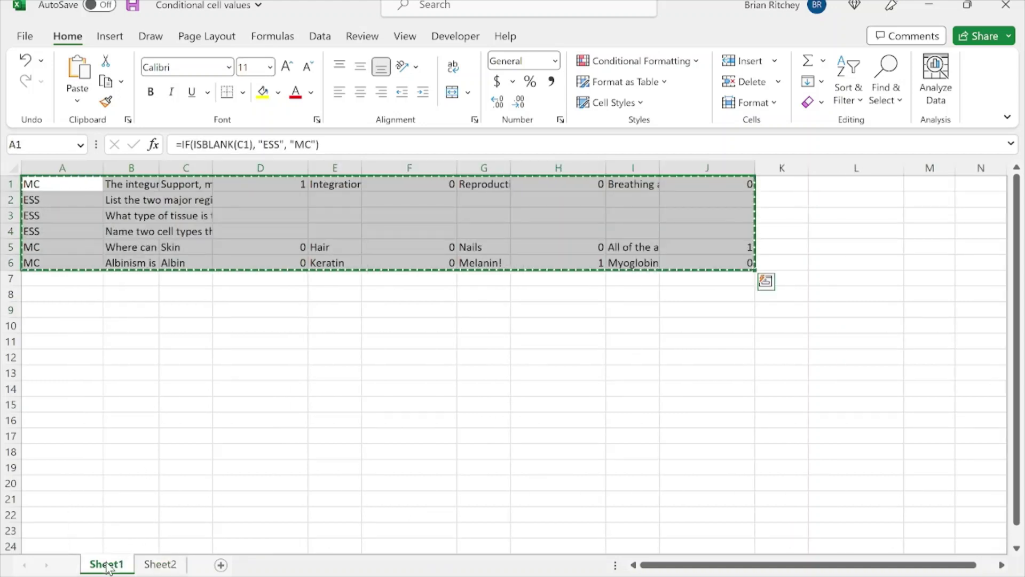
right_click(107, 565)
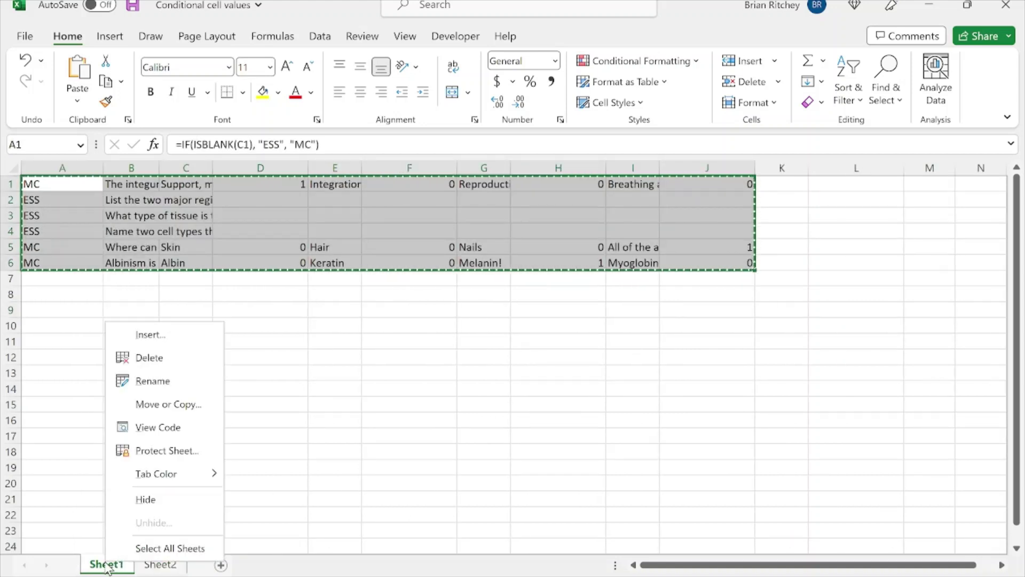
left_click(160, 564)
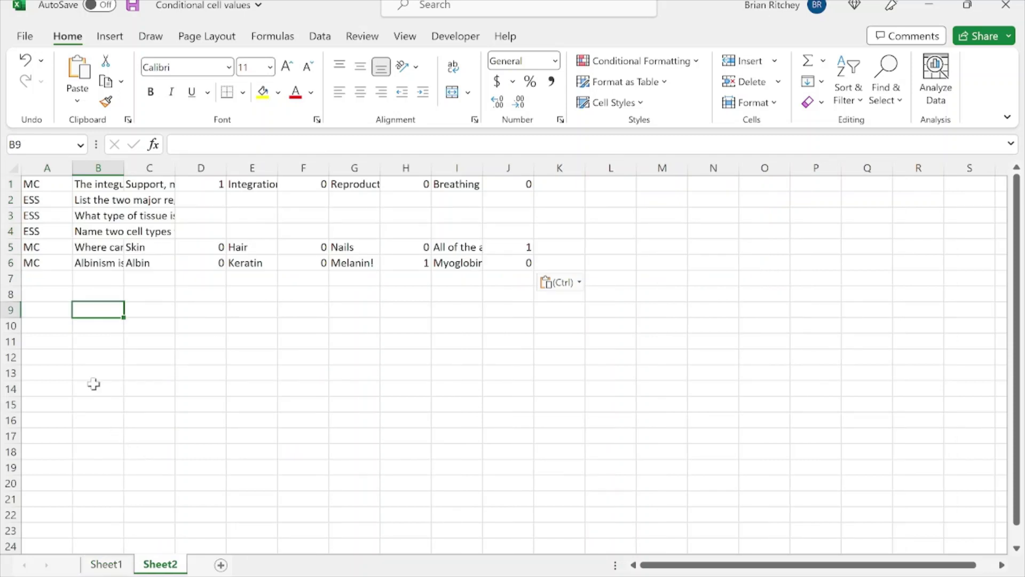
left_click(75, 341)
double_click(75, 341)
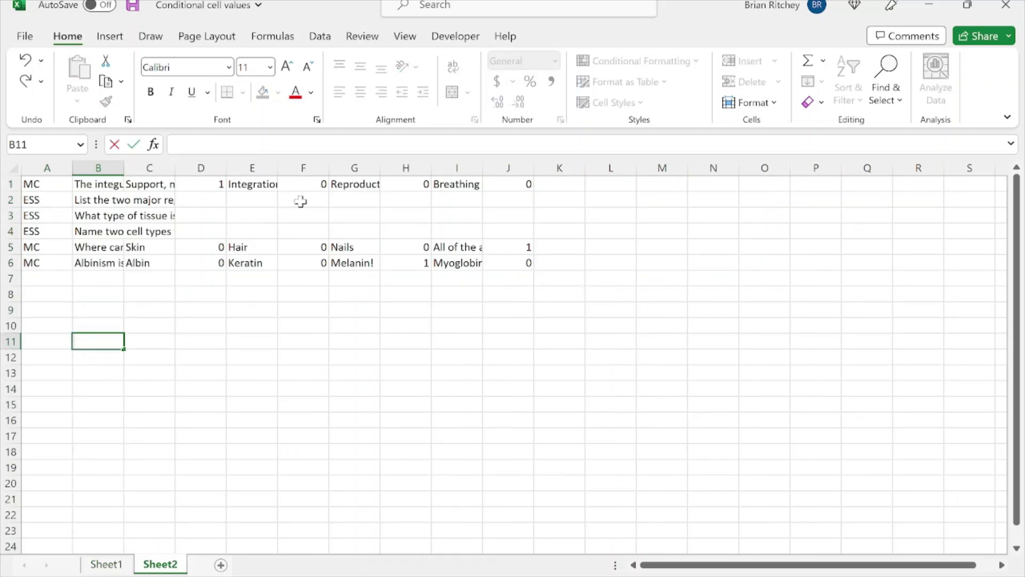
left_click(497, 322)
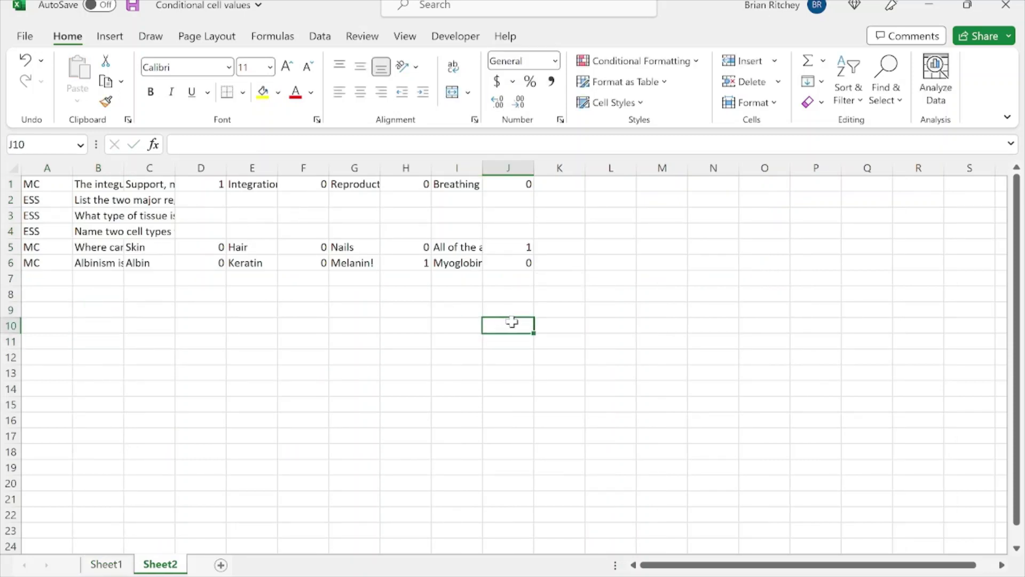
Replace every 0 with "incorrect" throughout Sheet2.
left_click(874, 79)
left_click(890, 145)
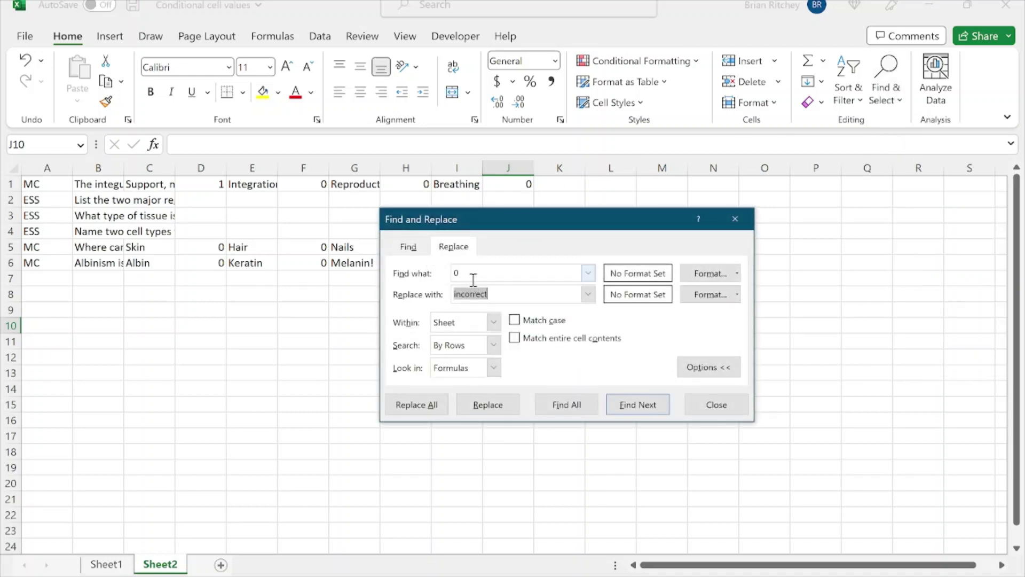
left_click(417, 404)
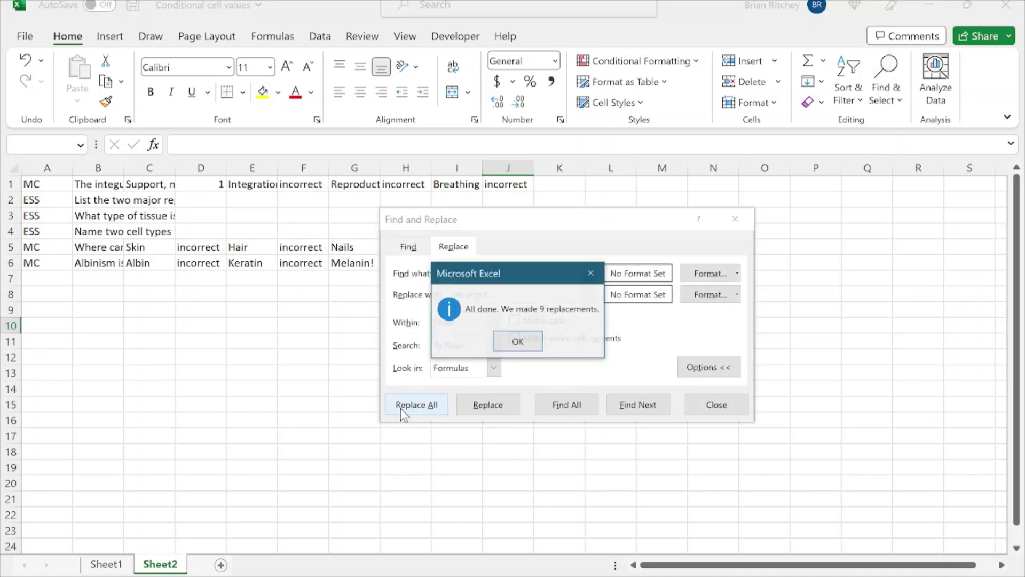
left_click(534, 340)
Replace every 1 with "correct" throughout Sheet2.
left_click(489, 273)
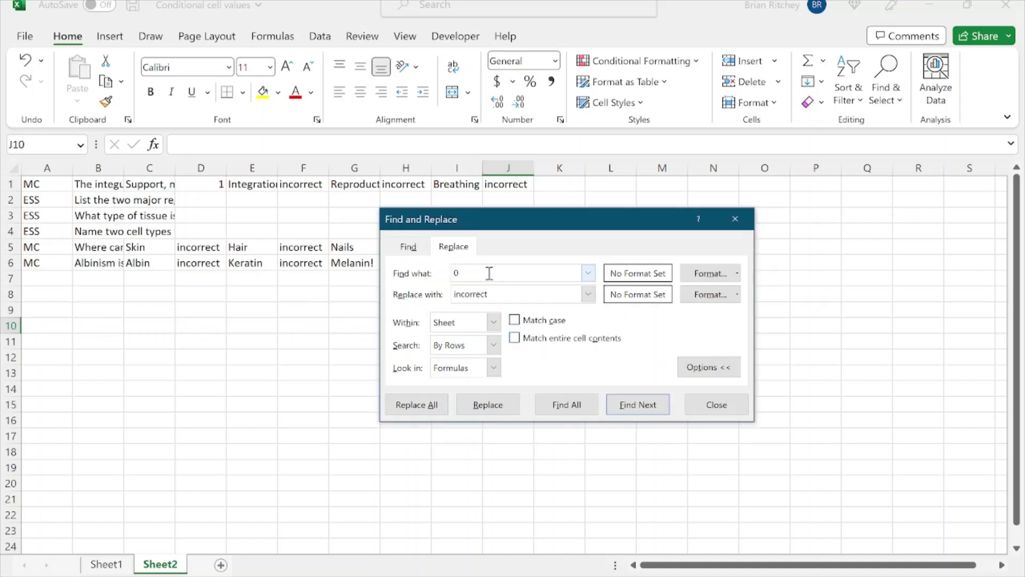
type("1")
key("BackSpace")
key("BackSpace")
left_click(427, 406)
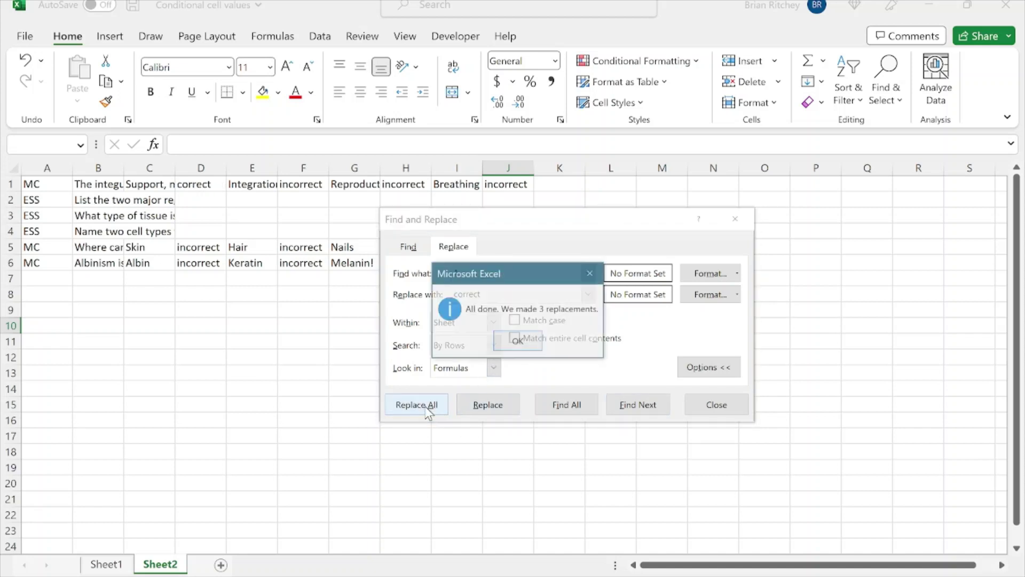
left_click(515, 342)
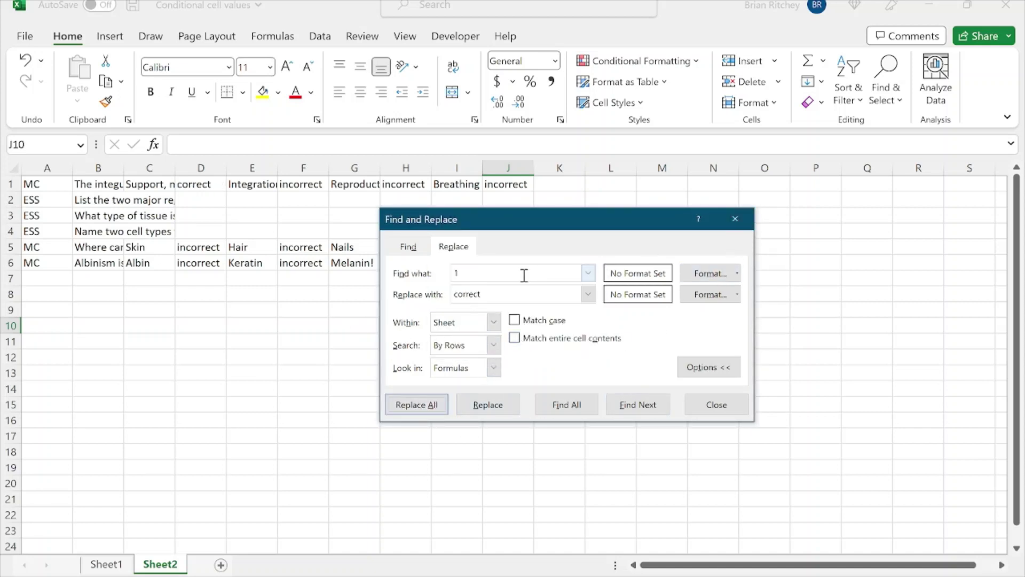
Remove all exclamation marks from Sheet2 by replacing "!" with nothing, and close Find and Replace.
left_click(499, 272)
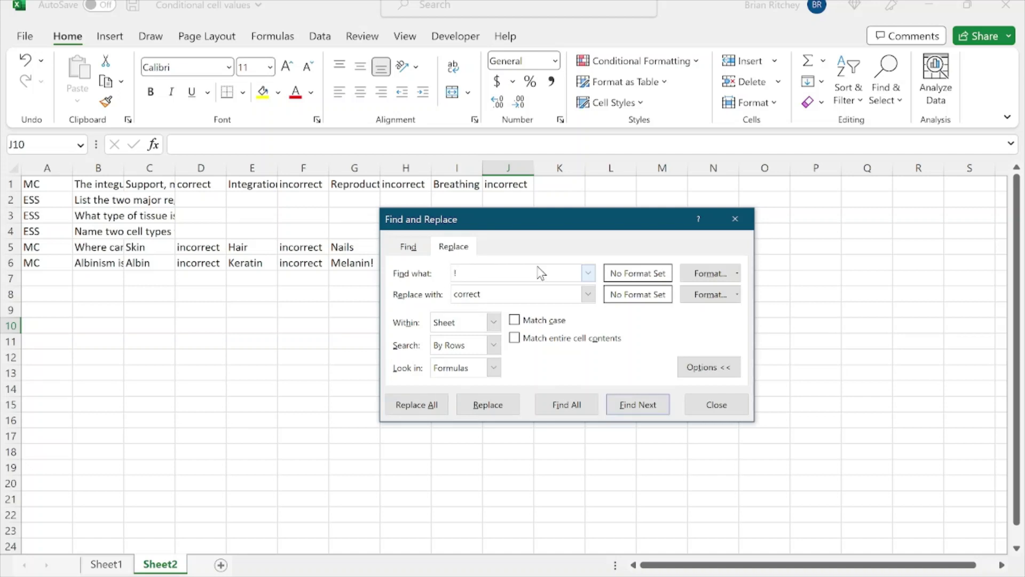
type("!")
key("Tab")
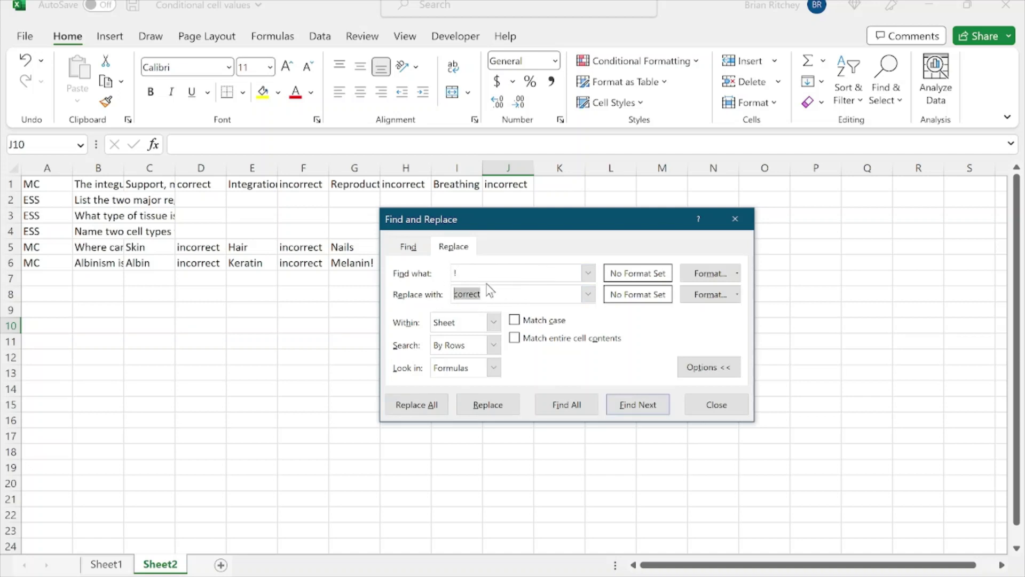
key("BackSpace")
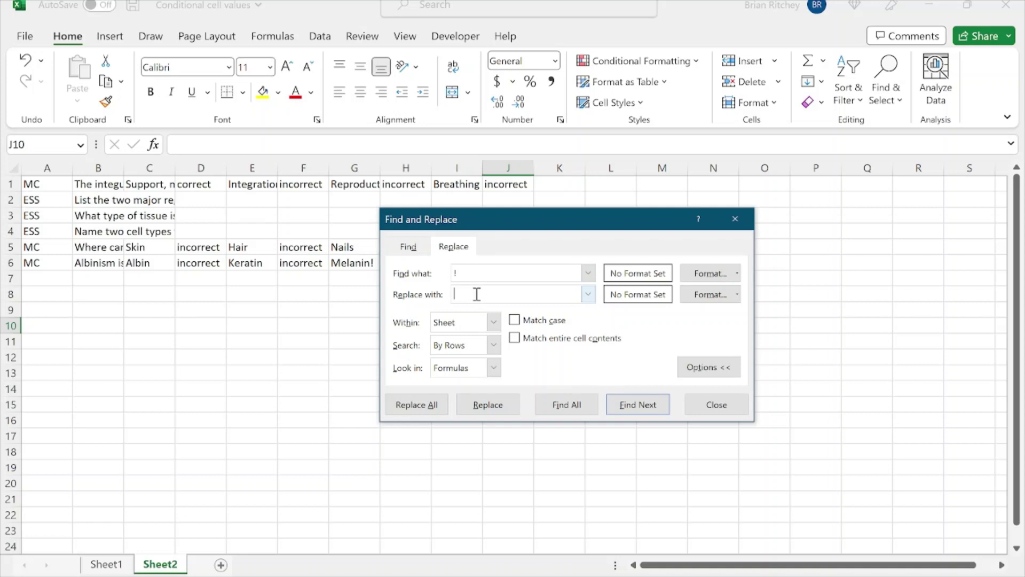
left_click(421, 409)
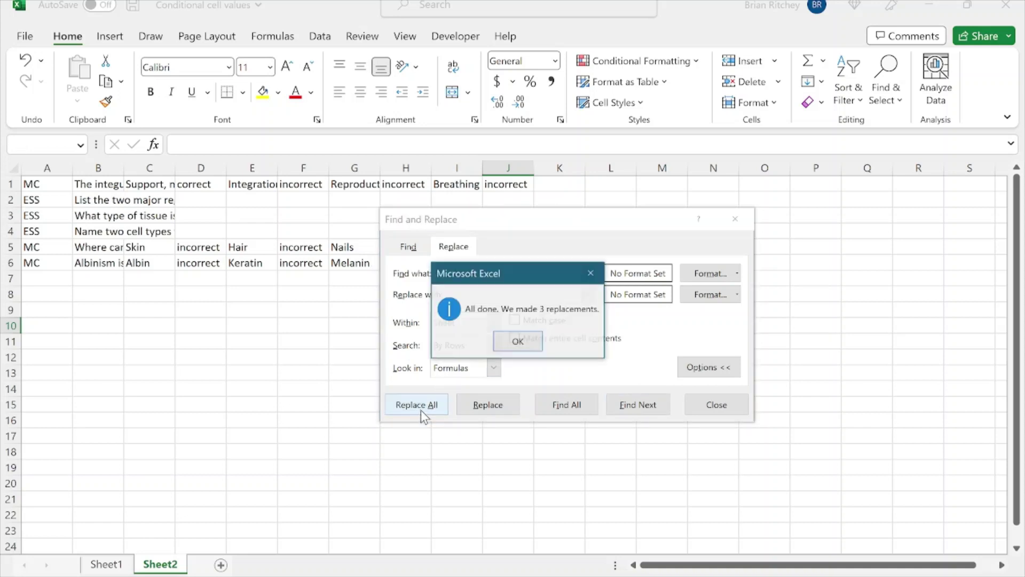
left_click(520, 347)
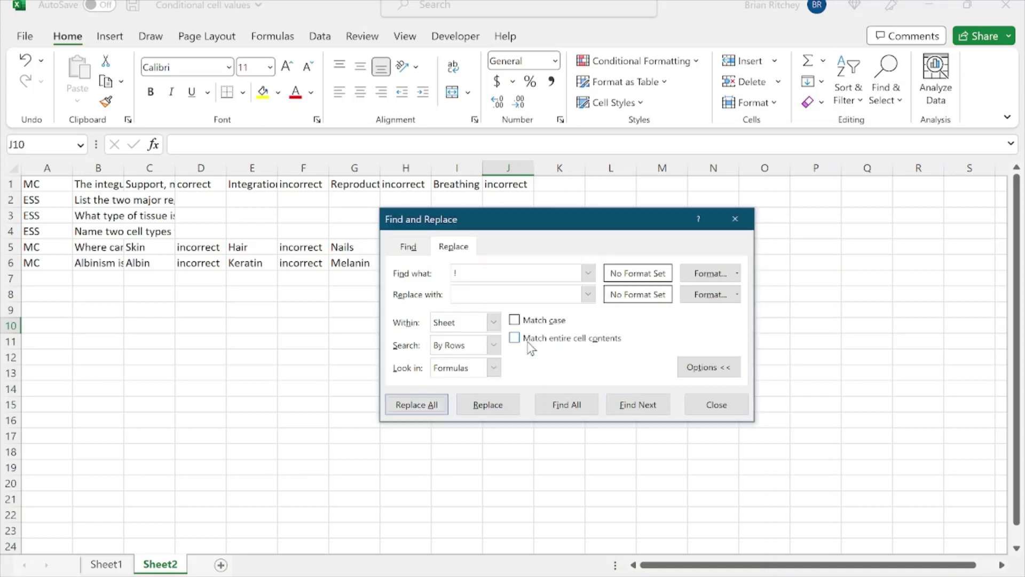
left_click(741, 220)
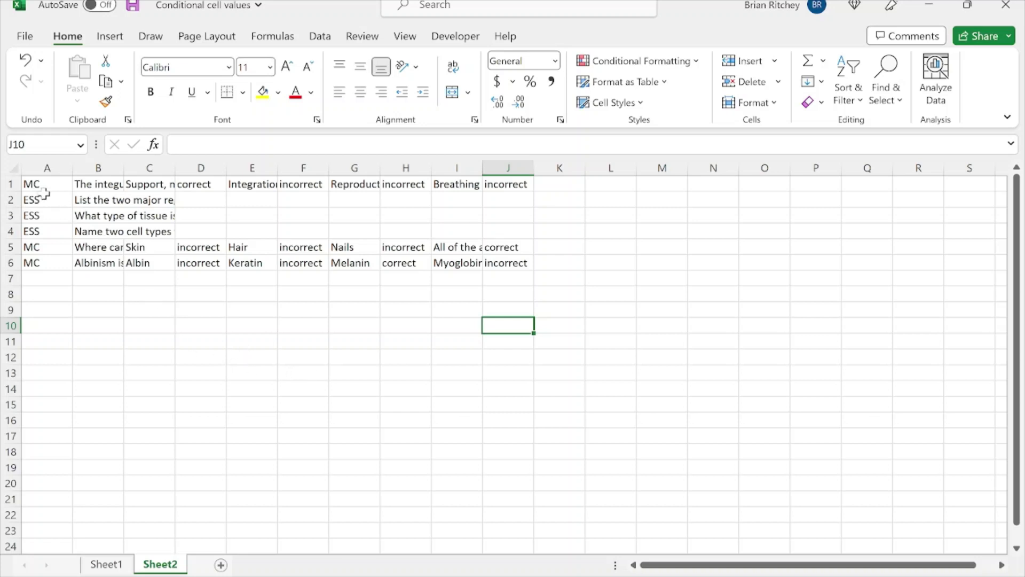
Delete the original Sheet1 permanently, keeping only Sheet2 with the converted questions.
left_click(110, 565)
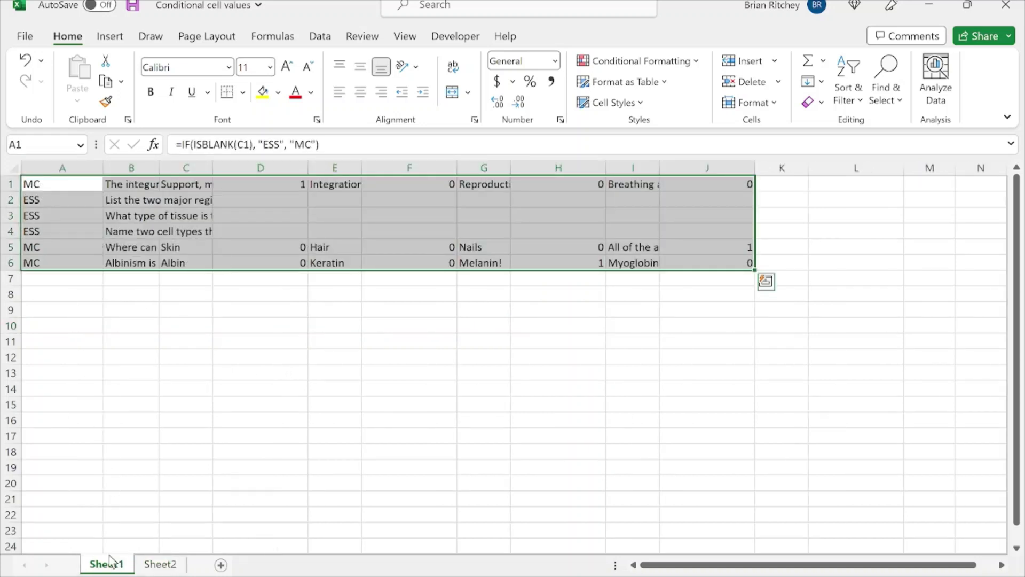
right_click(109, 563)
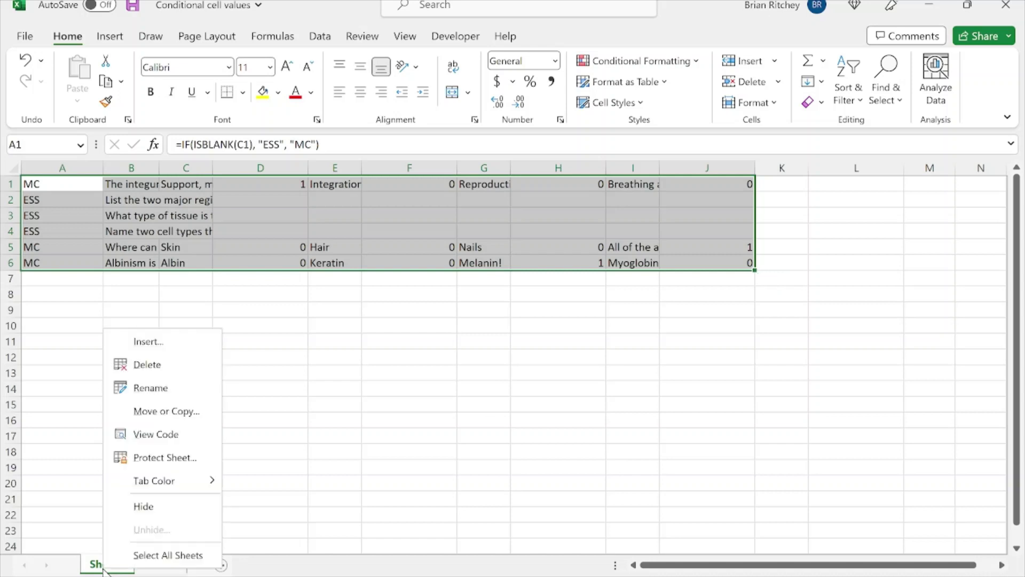
left_click(152, 373)
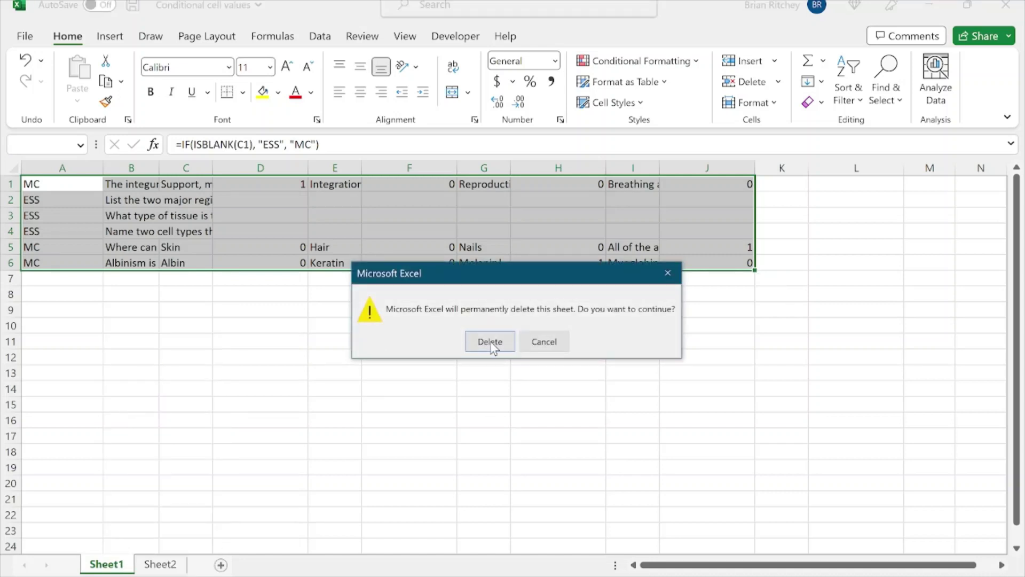
left_click(490, 341)
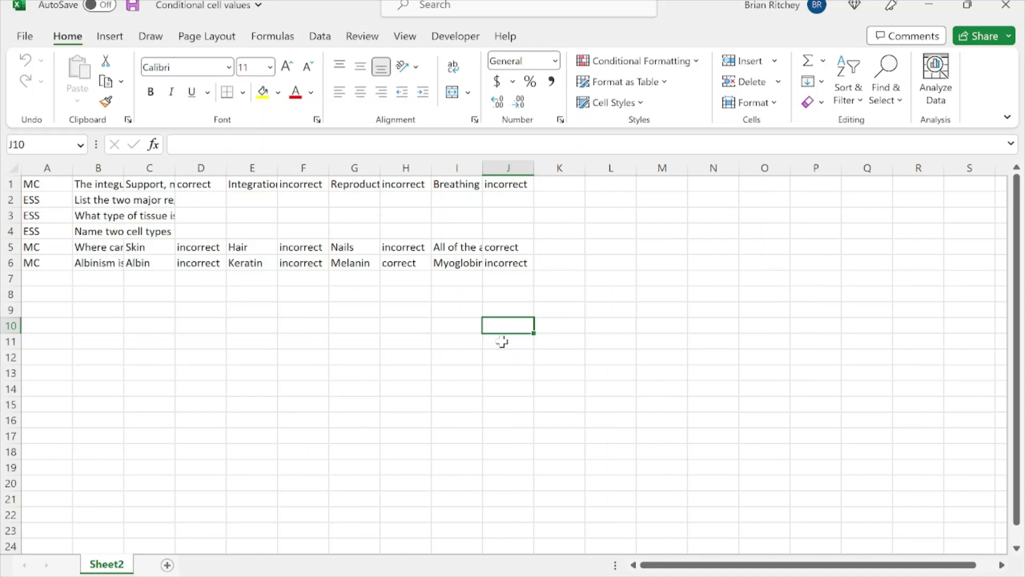
left_click(143, 313)
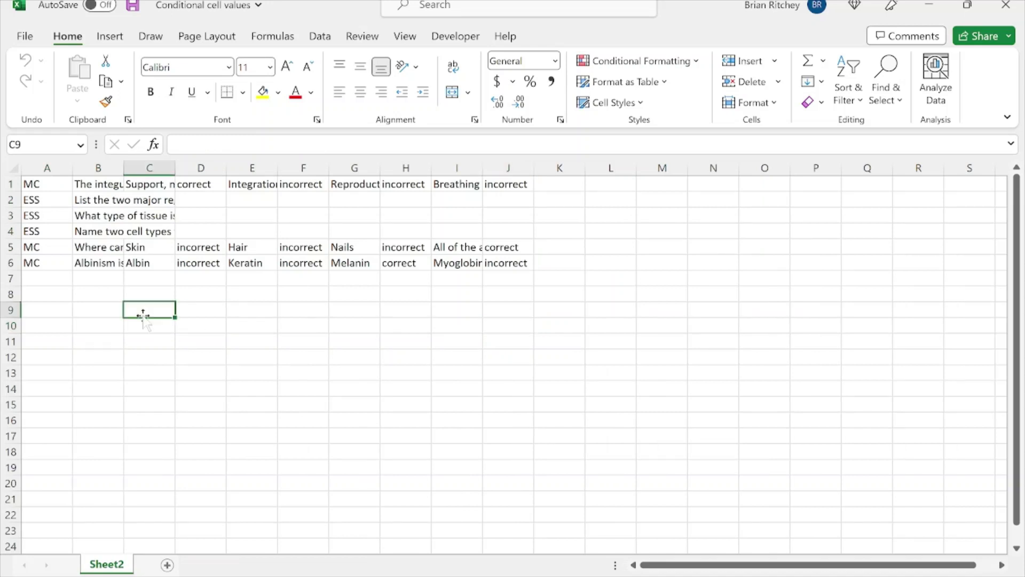
Check the file formats offered for saving the workbook, including Text (Tab delimited), and return without saving.
left_click(46, 185)
left_click(24, 38)
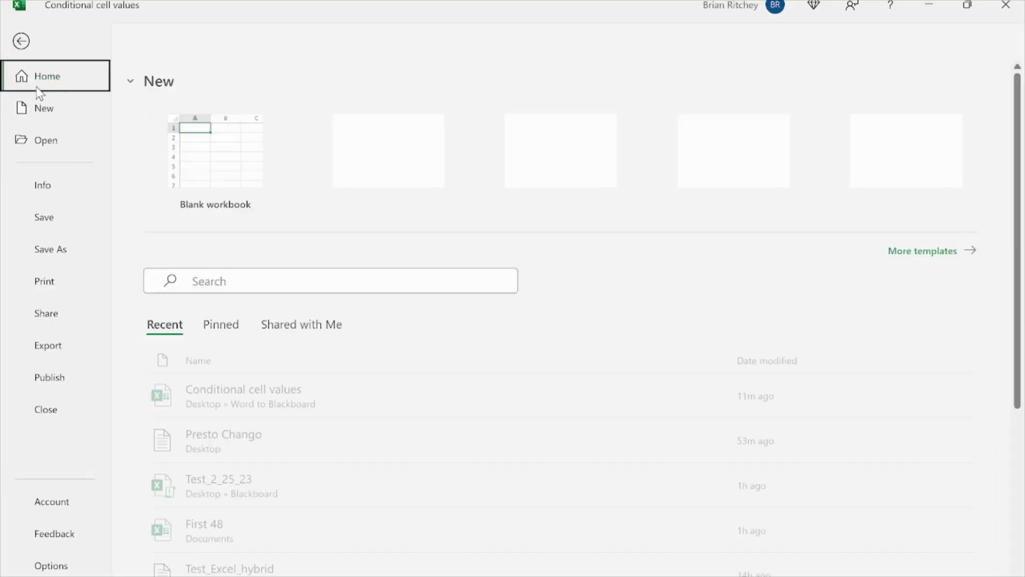
left_click(55, 261)
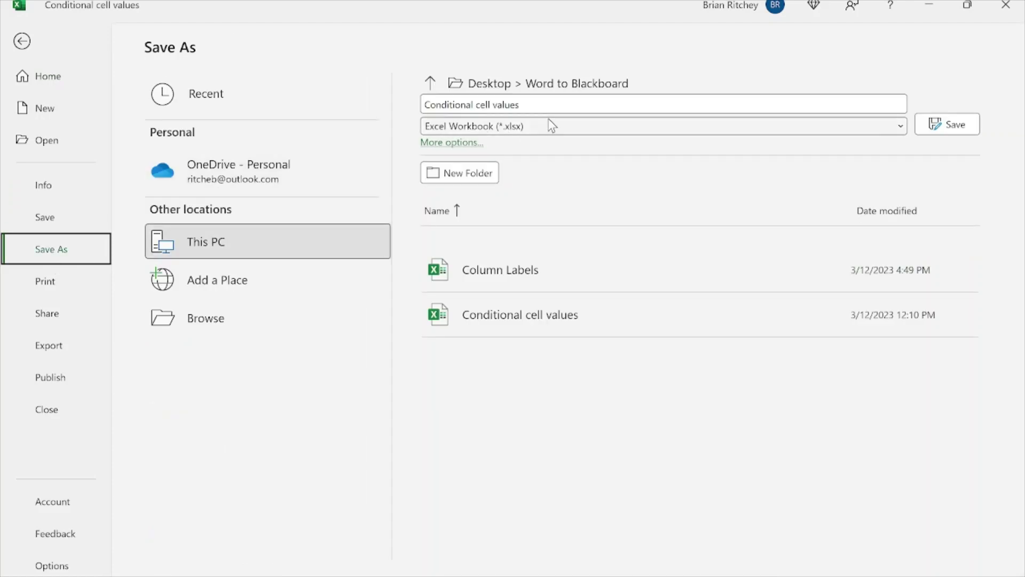
left_click(512, 127)
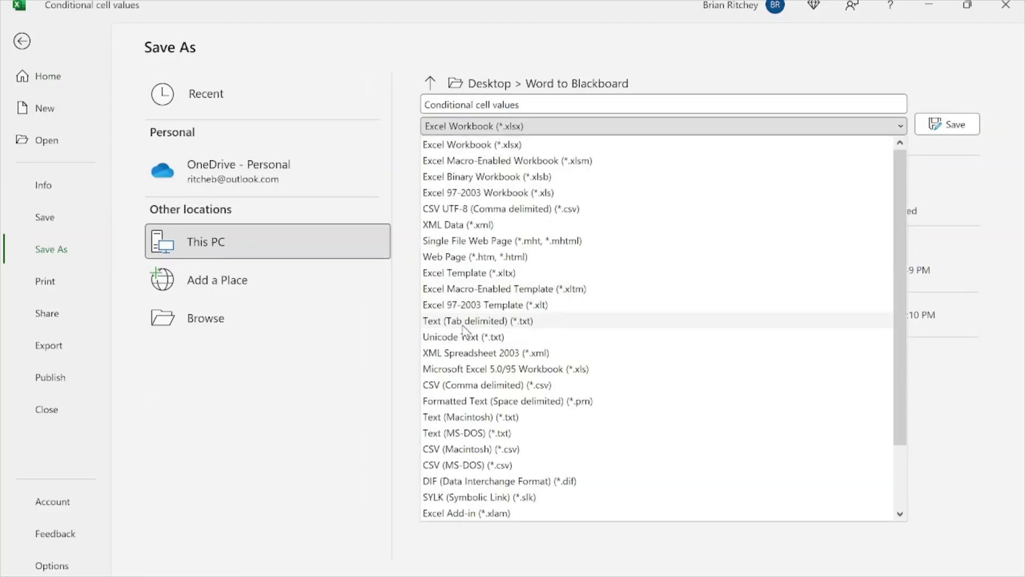
left_click(348, 43)
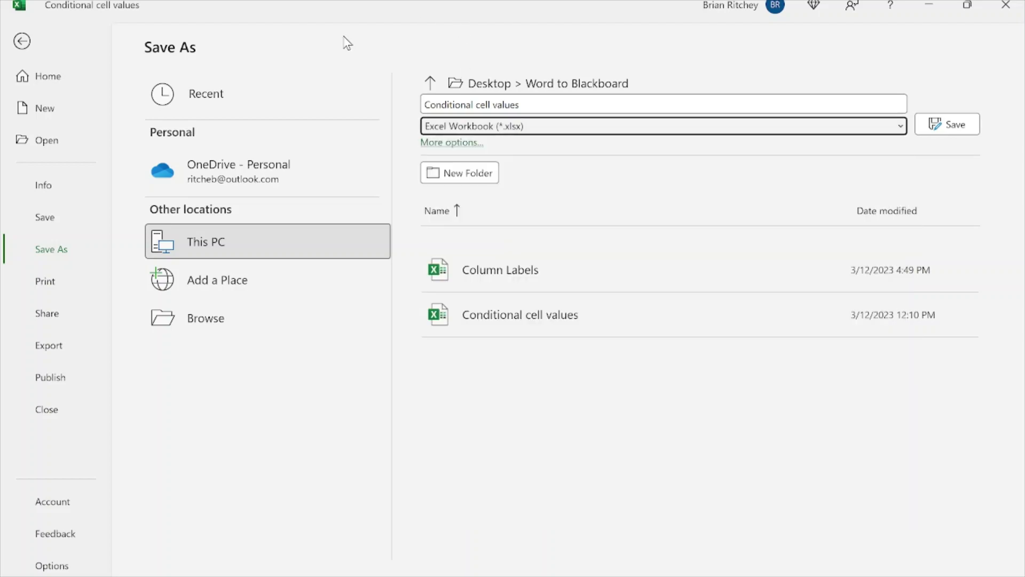
left_click(21, 42)
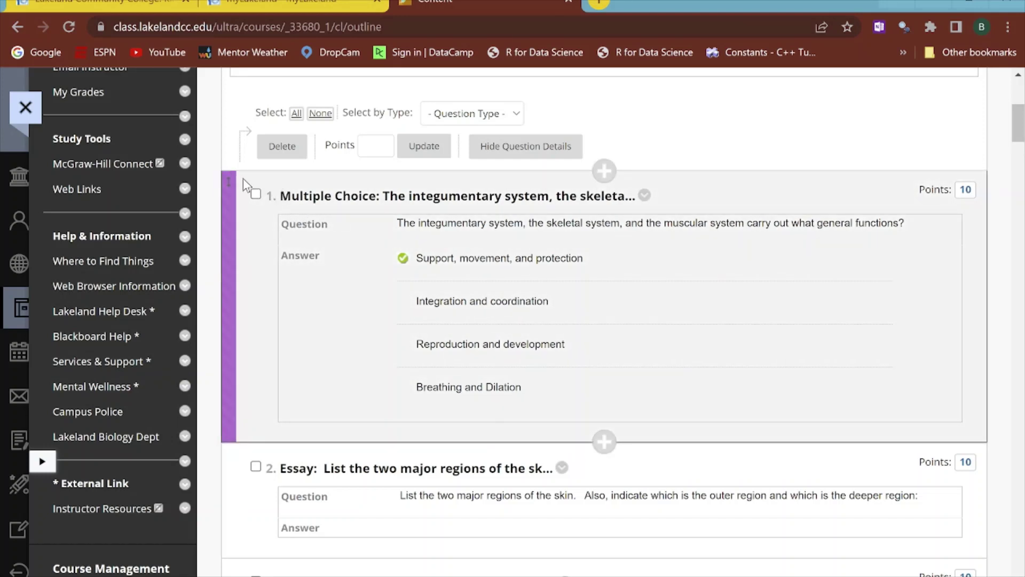
Switch to the Blackboard test in the browser and copy all its questions, from question 1 through question 28.
left_click_drag(264, 213, 531, 381)
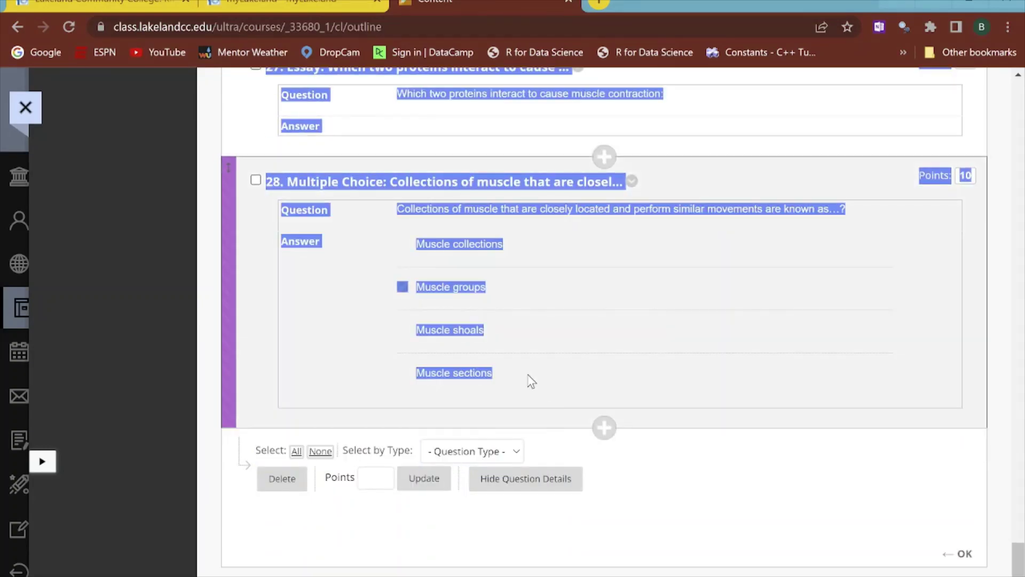
right_click(445, 285)
left_click(476, 299)
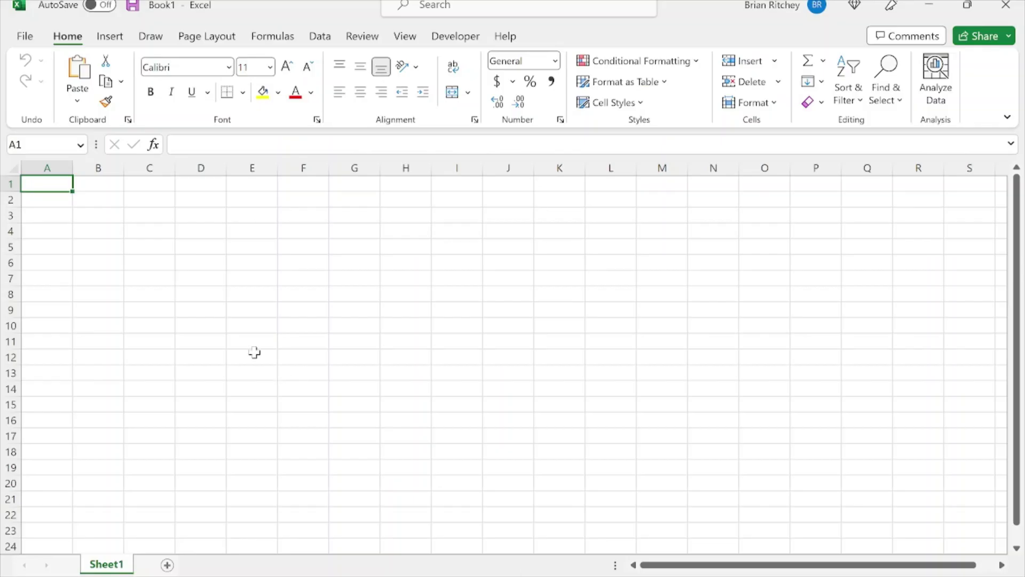
Switch to a blank Excel workbook and paste the copied questions into cell A1, keeping the source formatting.
right_click(42, 184)
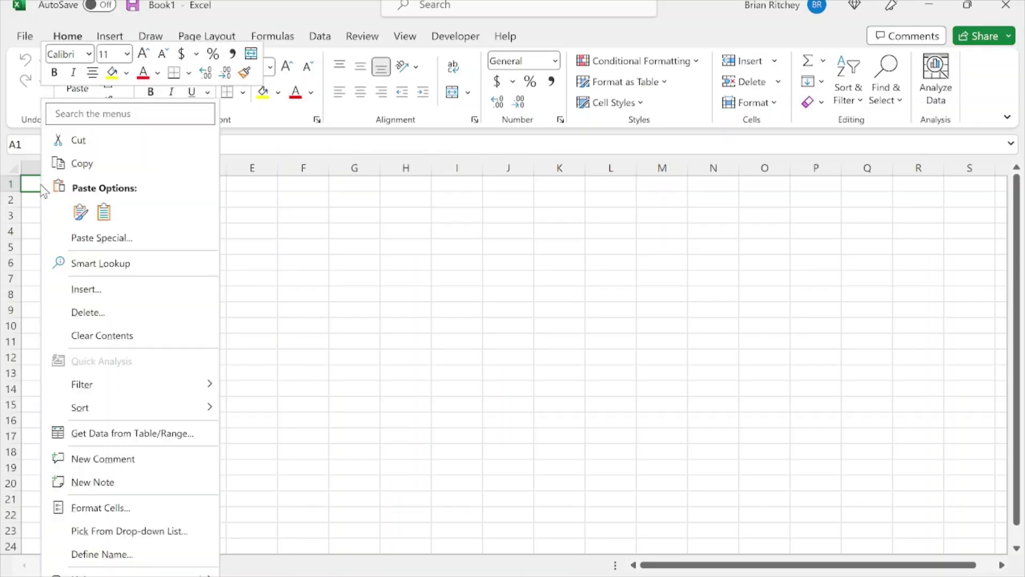
left_click(79, 212)
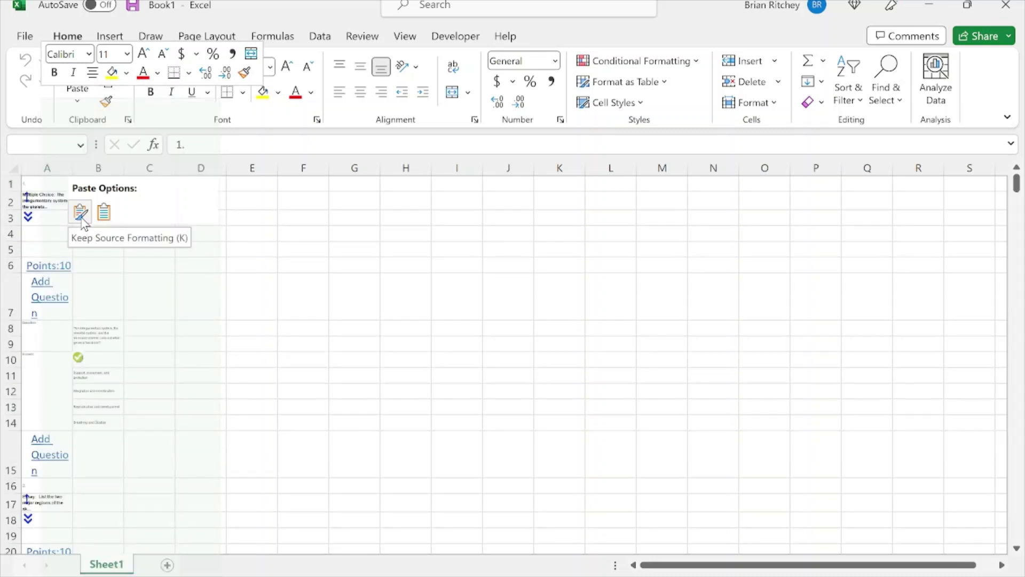
left_click(80, 213)
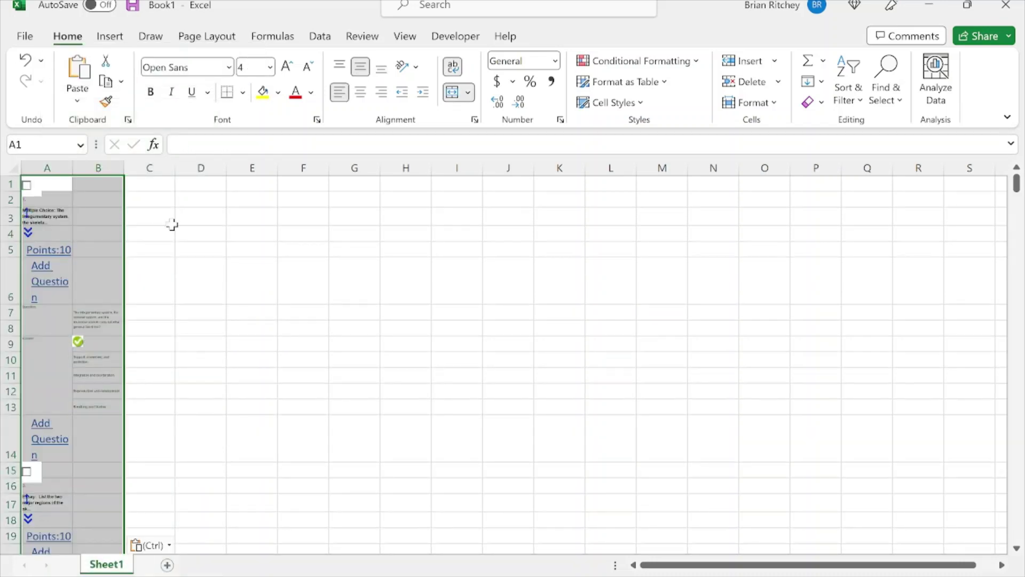
left_click(170, 221)
Copy column B with the questions and answers and paste it as text only into a blank Word document.
left_click(105, 167)
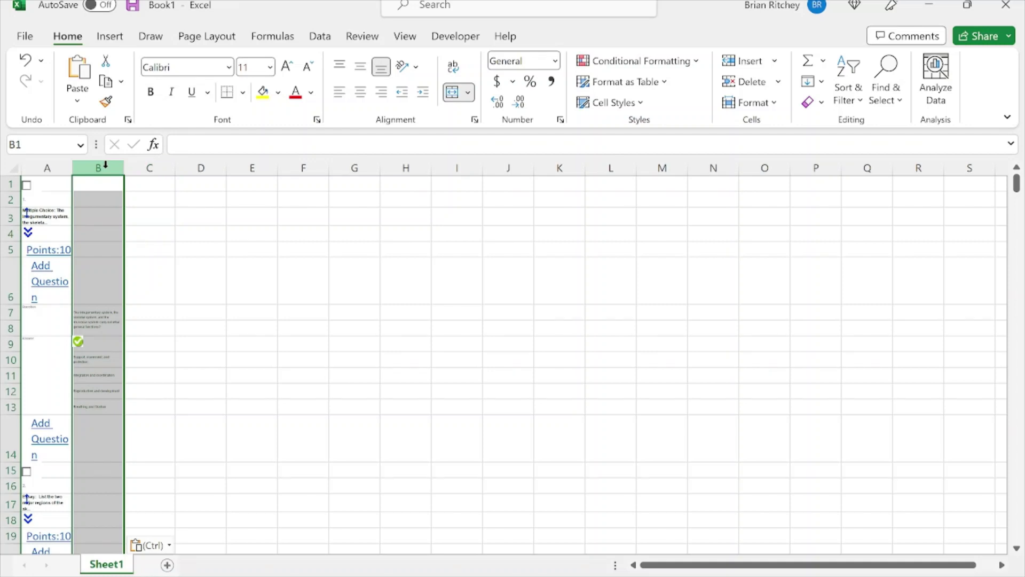
right_click(103, 165)
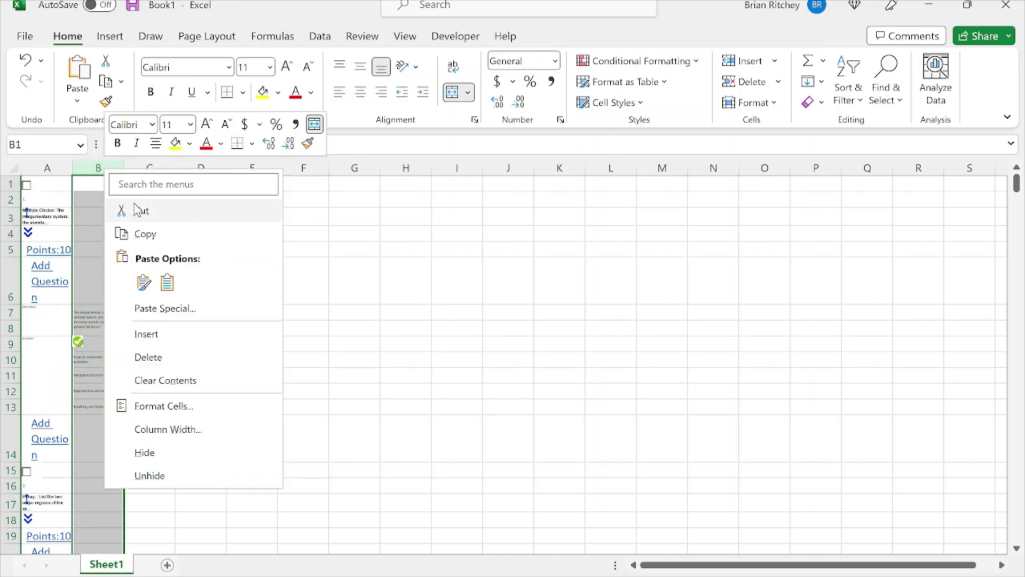
left_click(151, 230)
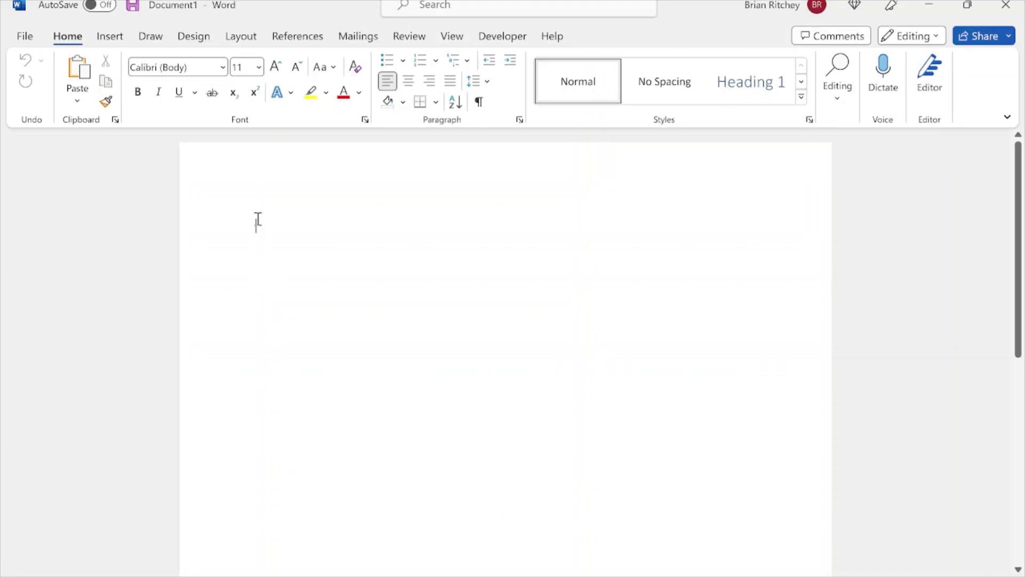
right_click(261, 226)
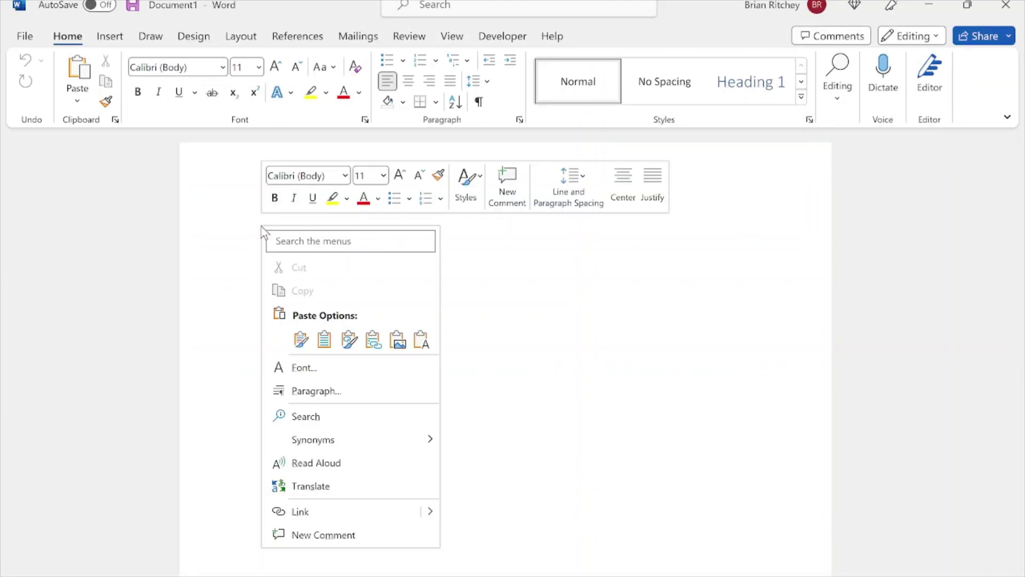
left_click(421, 340)
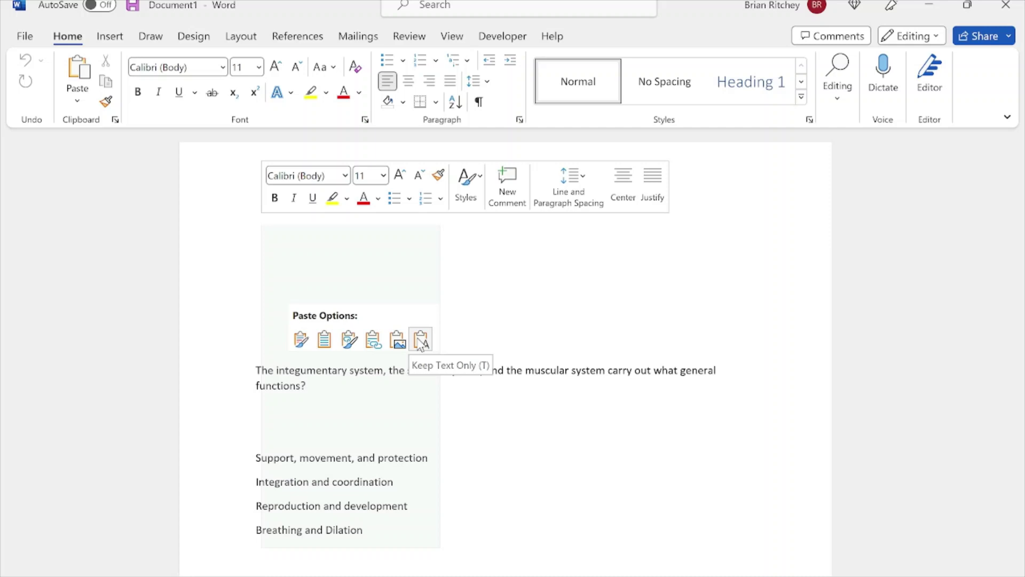
key("ctrl+v")
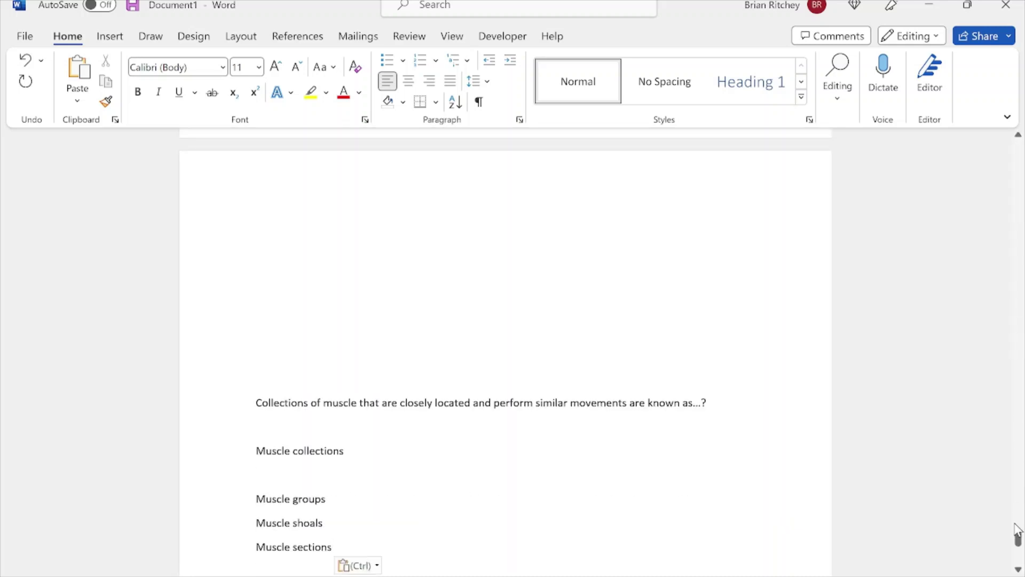
Look through the pasted questions and answers from the beginning to the end of the Word document.
left_click_drag(1017, 544, 1017, 137)
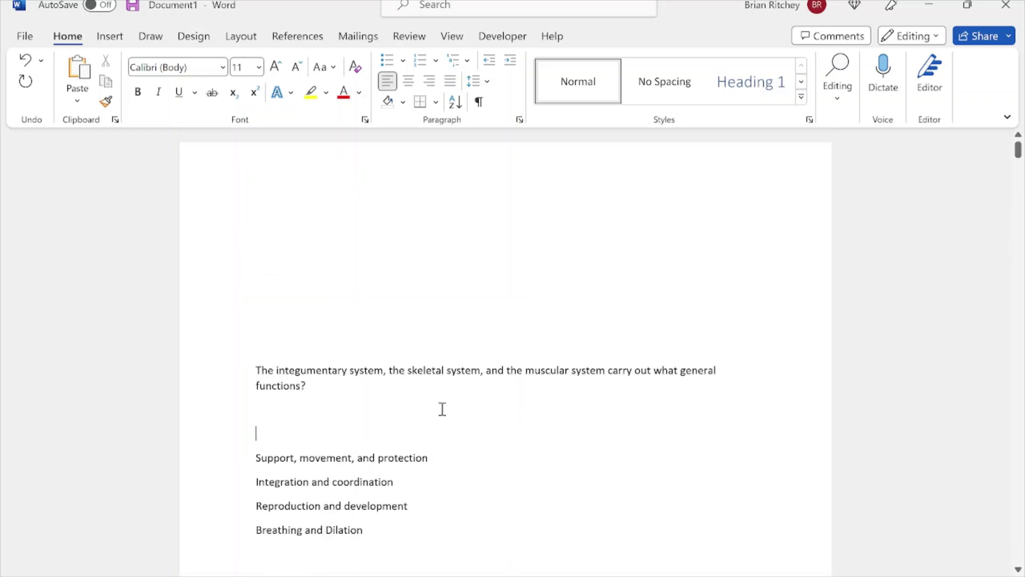
scroll(441, 407, "down", 15)
scroll(455, 407, "down", 15)
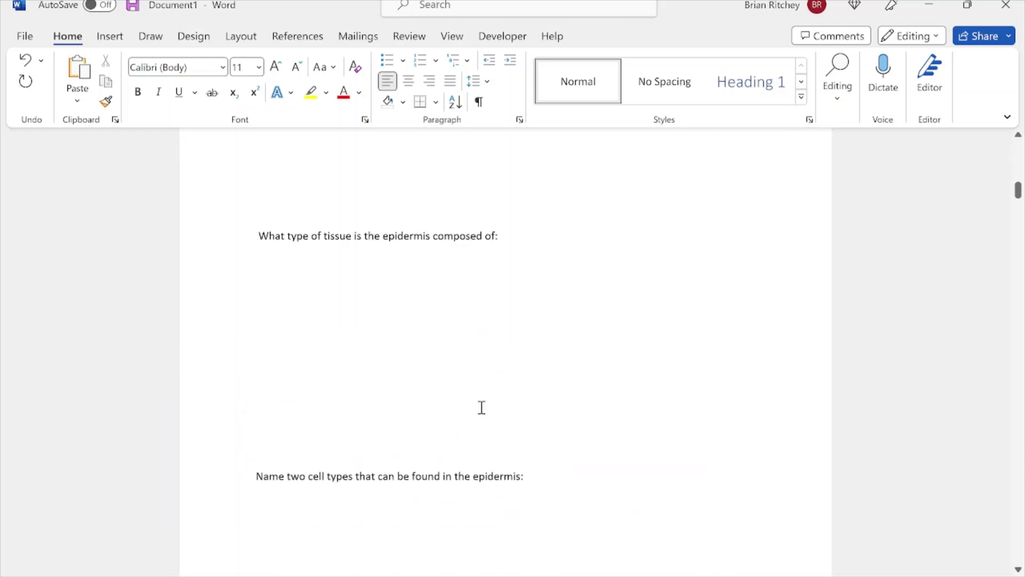
scroll(481, 435, "down", 15)
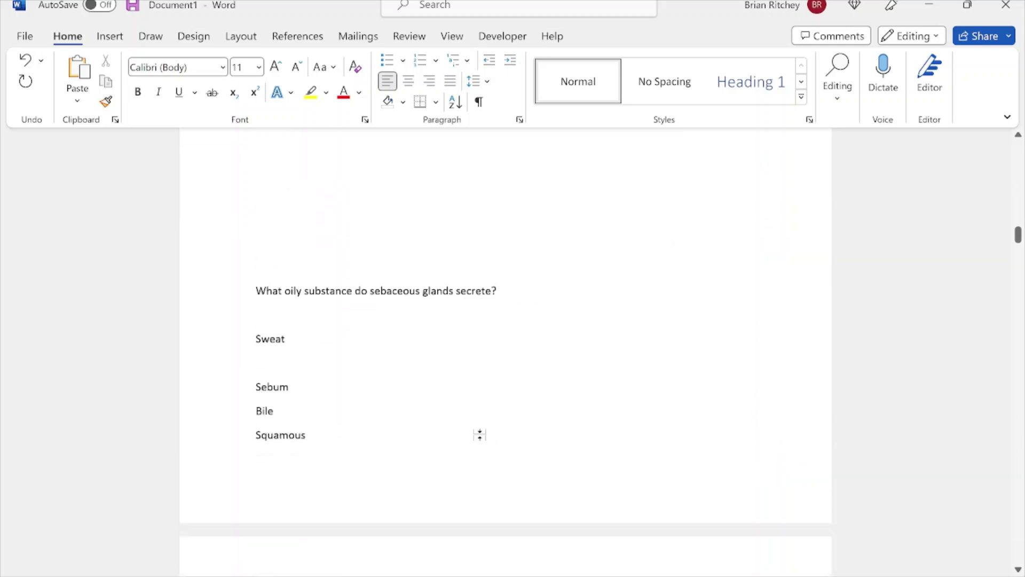
left_click_drag(1018, 260, 1020, 403)
left_click_drag(1017, 497, 1019, 153)
scroll(433, 342, "down", 2)
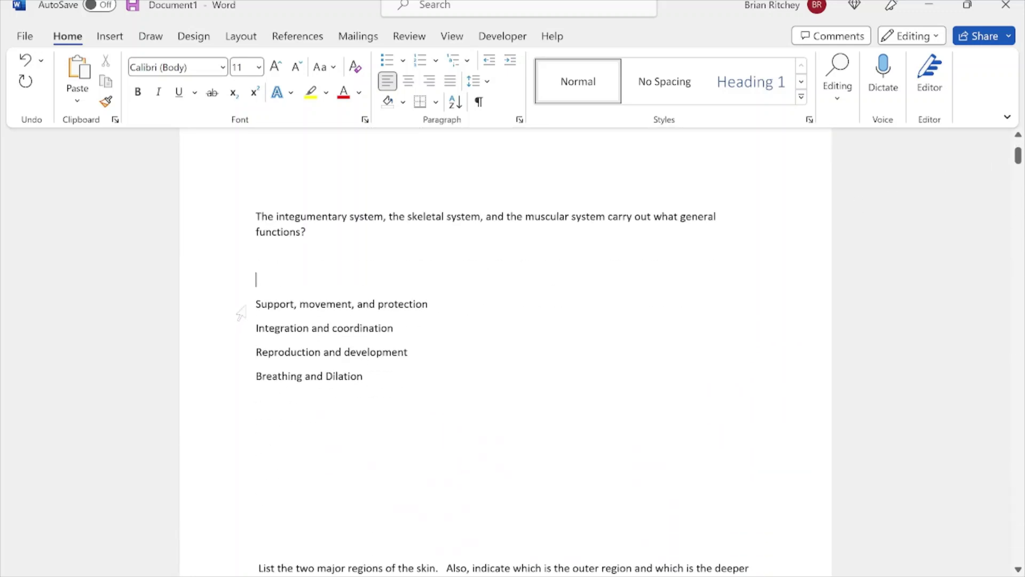
scroll(448, 300, "up", 3)
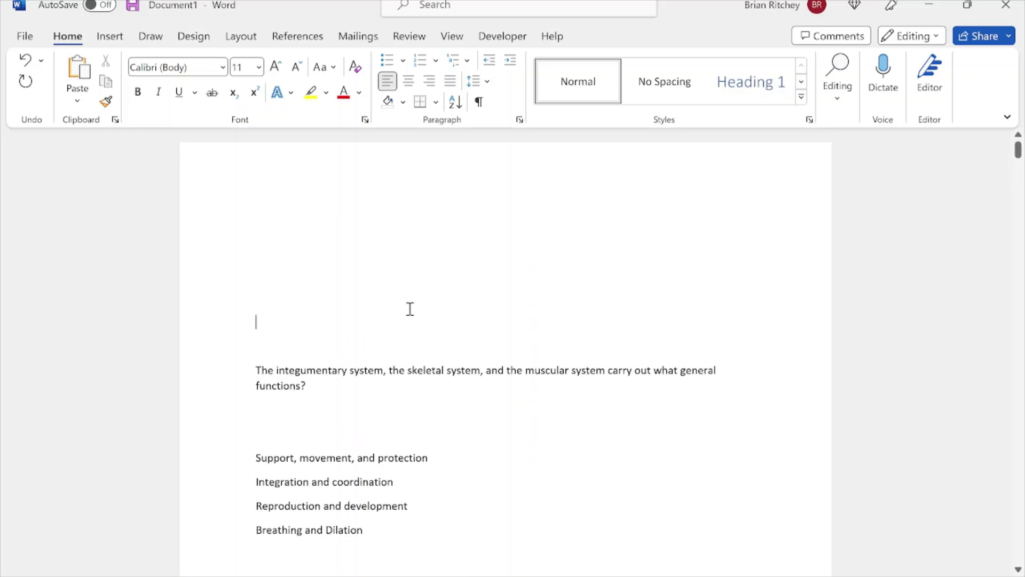
Examine the empty lines around and between the first questions by selecting the blank gaps.
left_click_drag(409, 308, 293, 214)
key("ctrl+v")
scroll(408, 392, "down", 8)
scroll(365, 409, "down", 3)
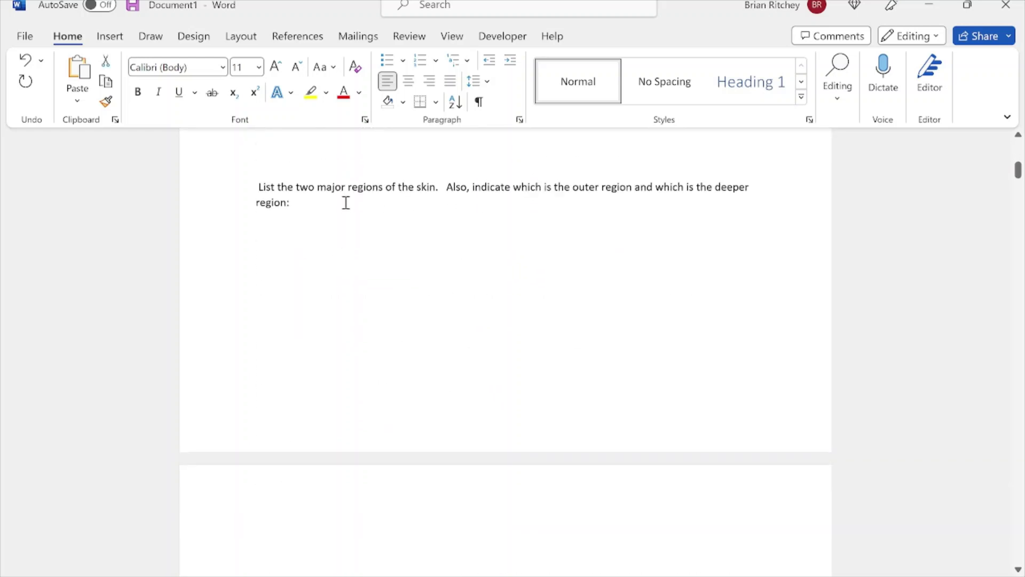
left_click_drag(456, 385, 283, 219)
scroll(384, 361, "down", 5)
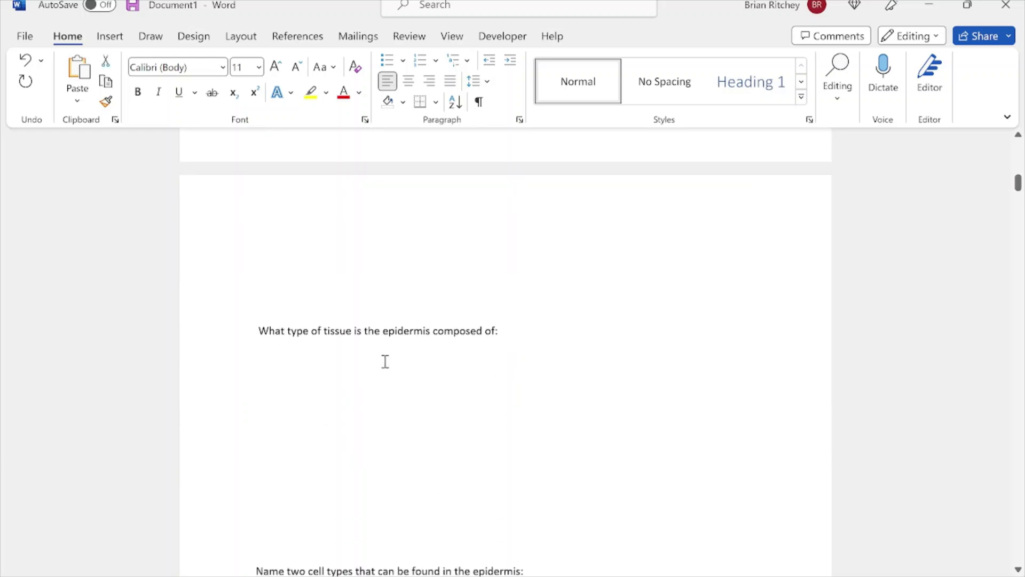
left_click_drag(412, 443, 259, 299)
key("ctrl+v")
scroll(336, 335, "up", 2)
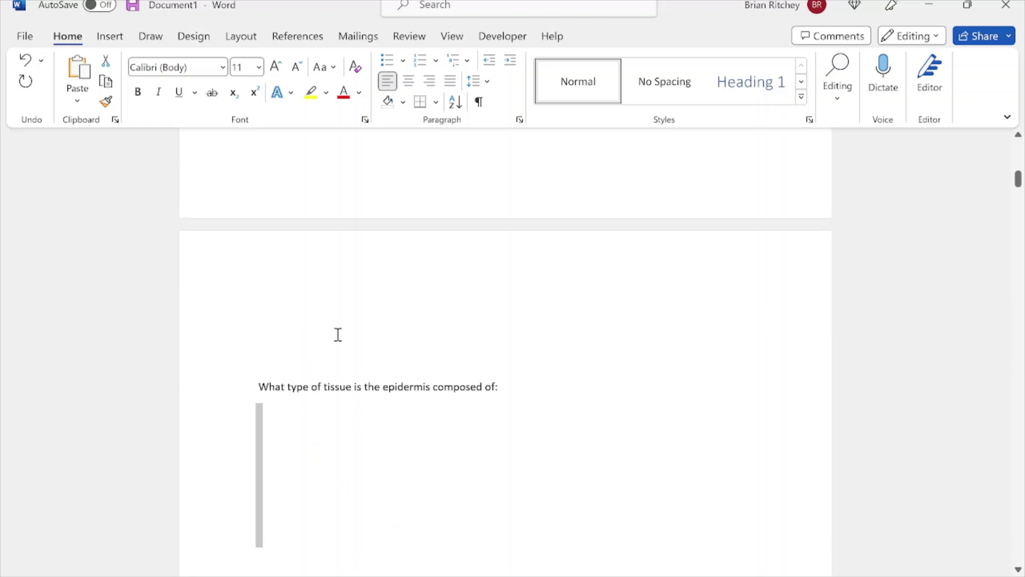
key("ctrl+v")
scroll(427, 353, "down", 3)
scroll(408, 365, "down", 7)
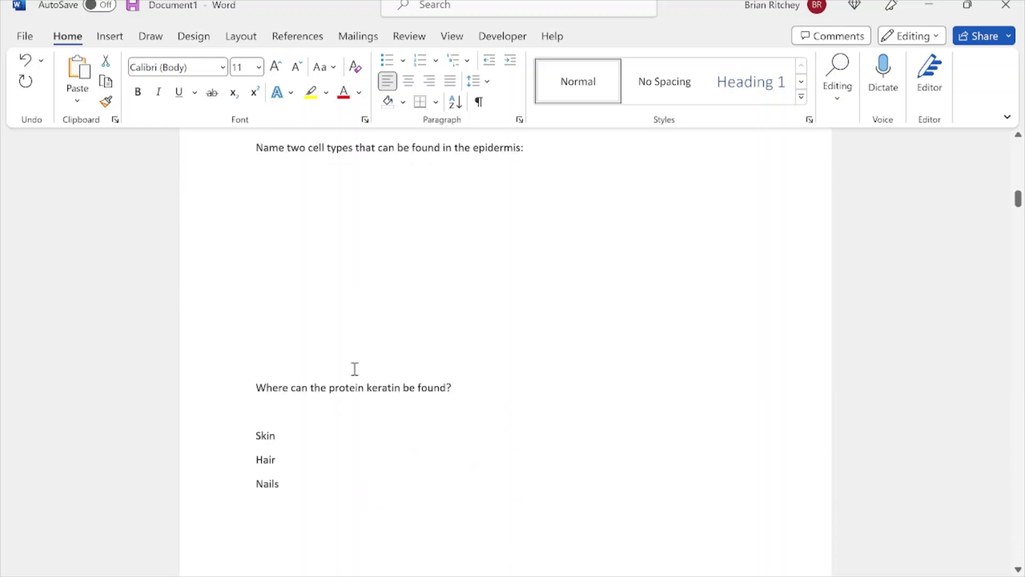
left_click_drag(391, 279, 308, 234)
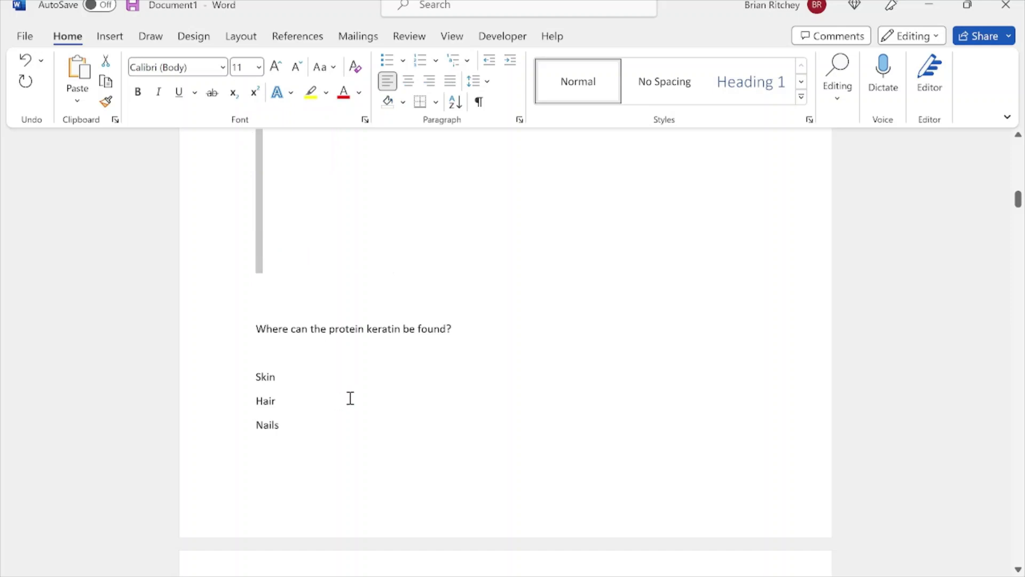
scroll(593, 384, "up", 9)
scroll(592, 325, "up", 4)
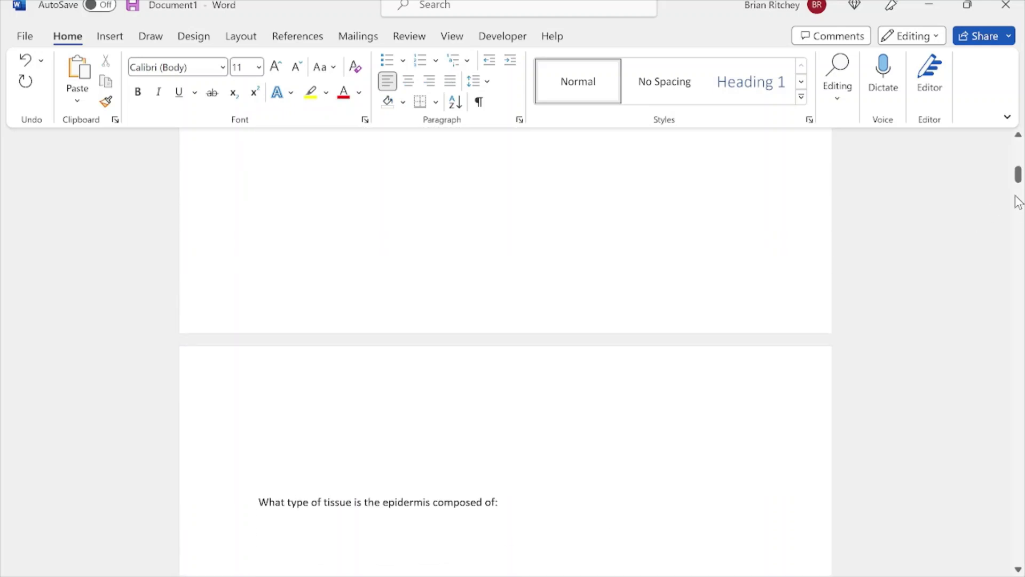
left_click_drag(1018, 170, 1019, 147)
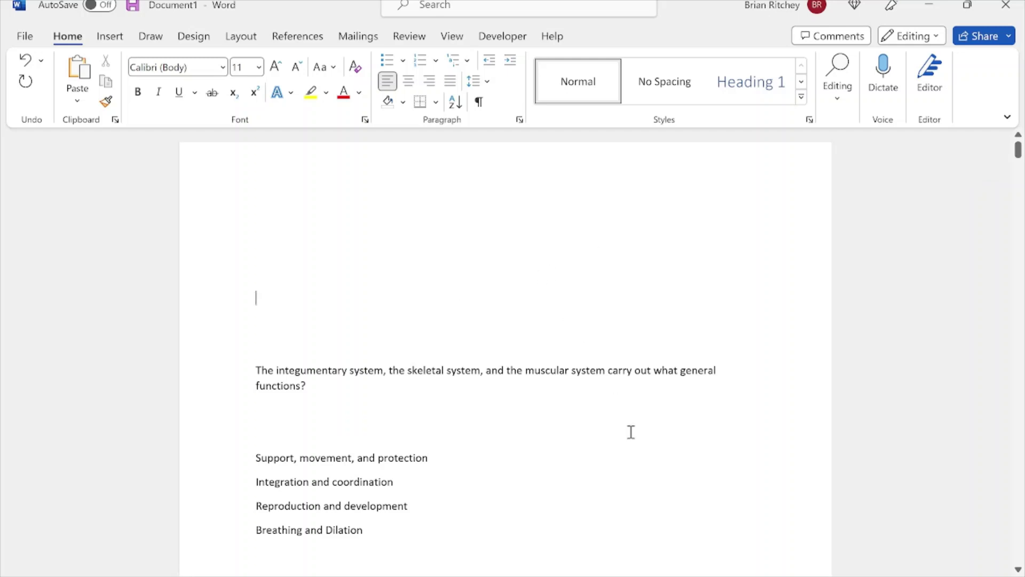
left_click(590, 576)
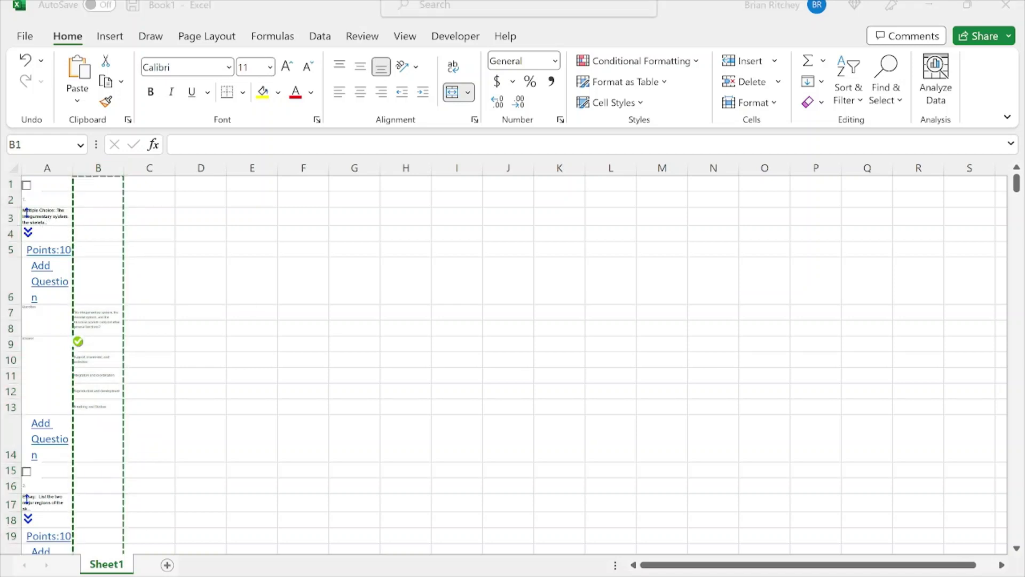
key("alt+Tab")
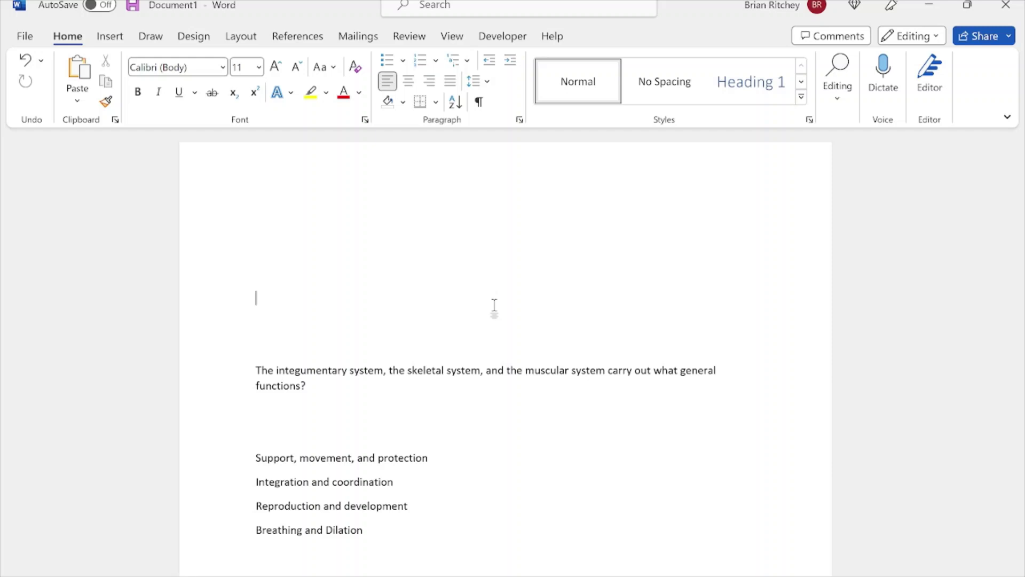
scroll(494, 306, "down", 3)
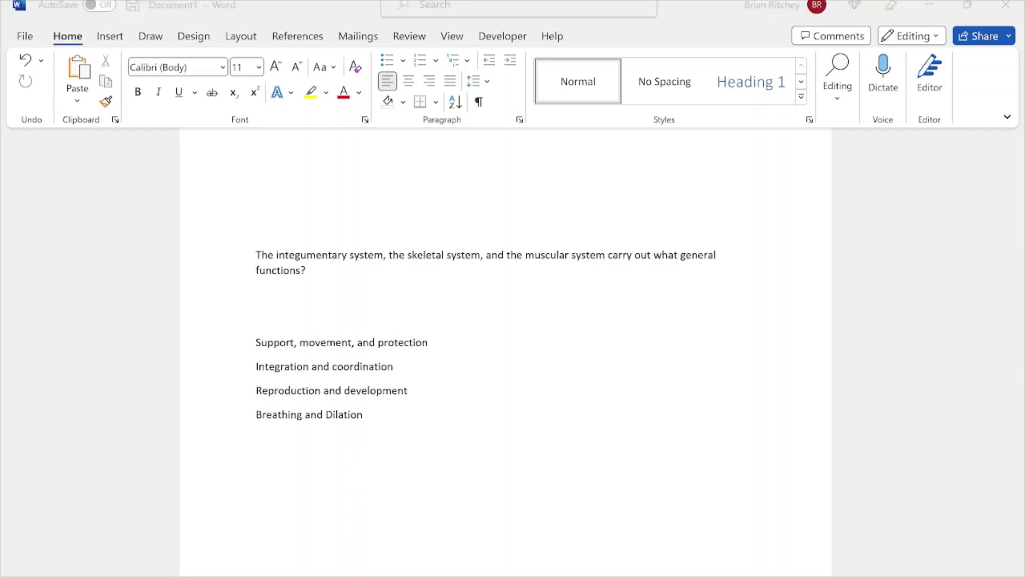